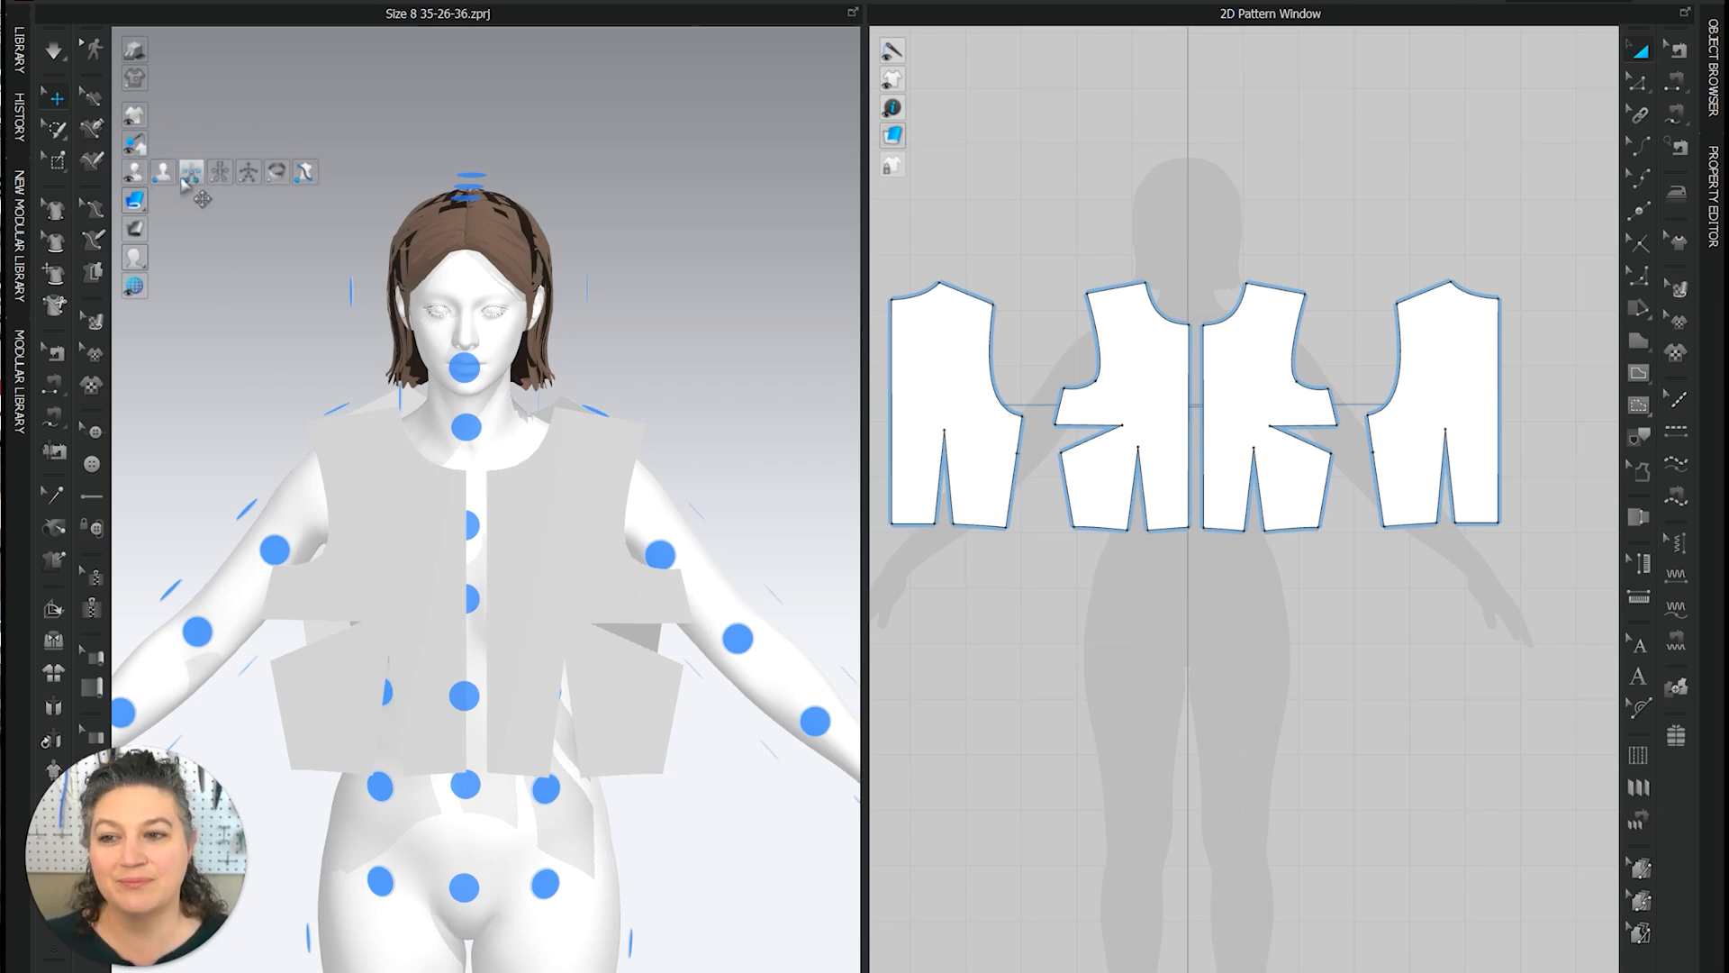
- Hide the avatar's arrangement points and activate the Segment Sewing tool for the bodice patterns
{"action": "left_click", "coordinate": [189, 173]}
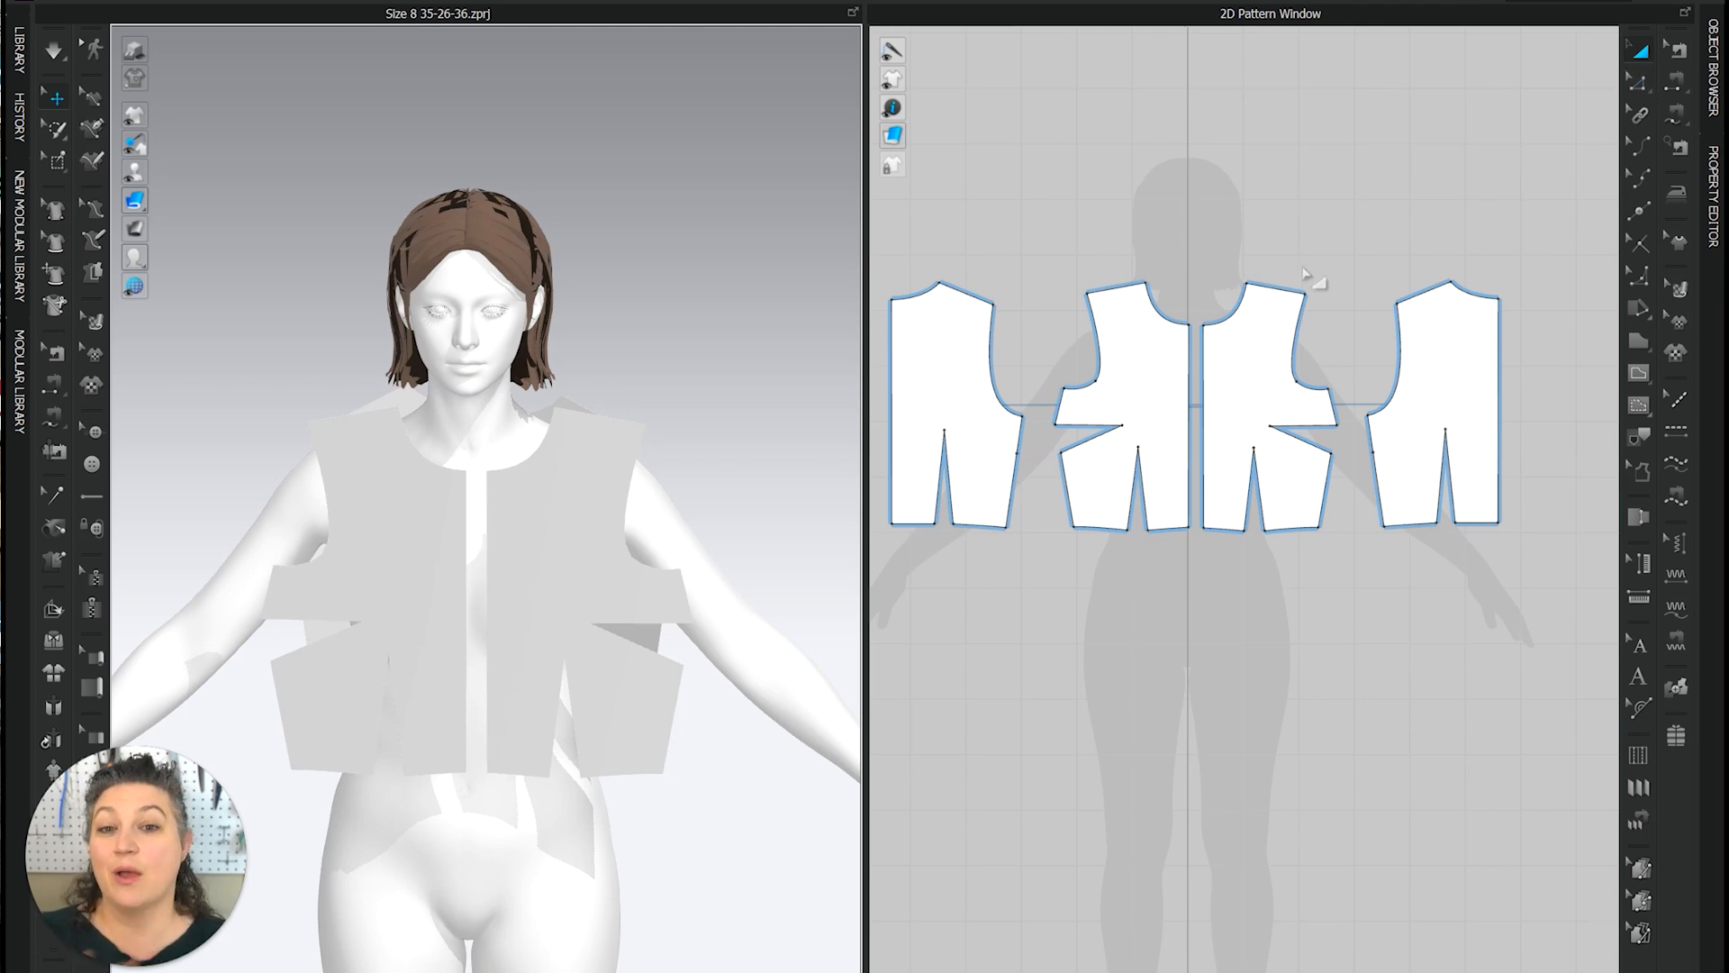
{"action": "left_click", "coordinate": [1681, 51]}
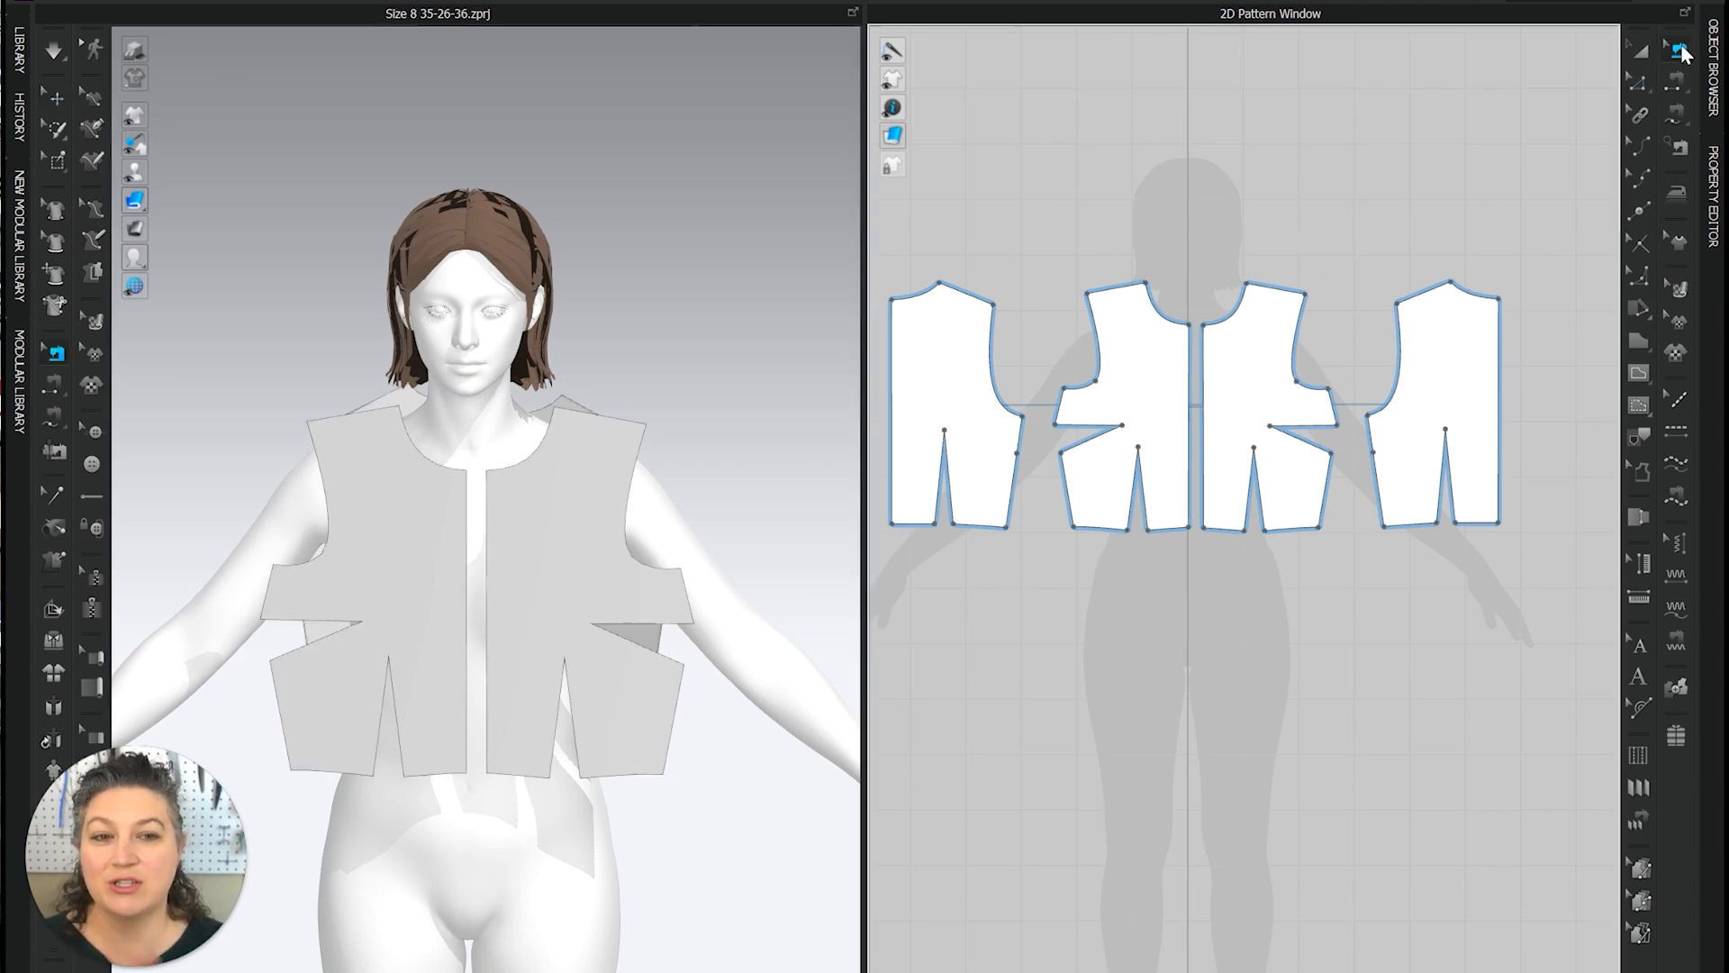
{"action": "left_click", "coordinate": [1678, 88]}
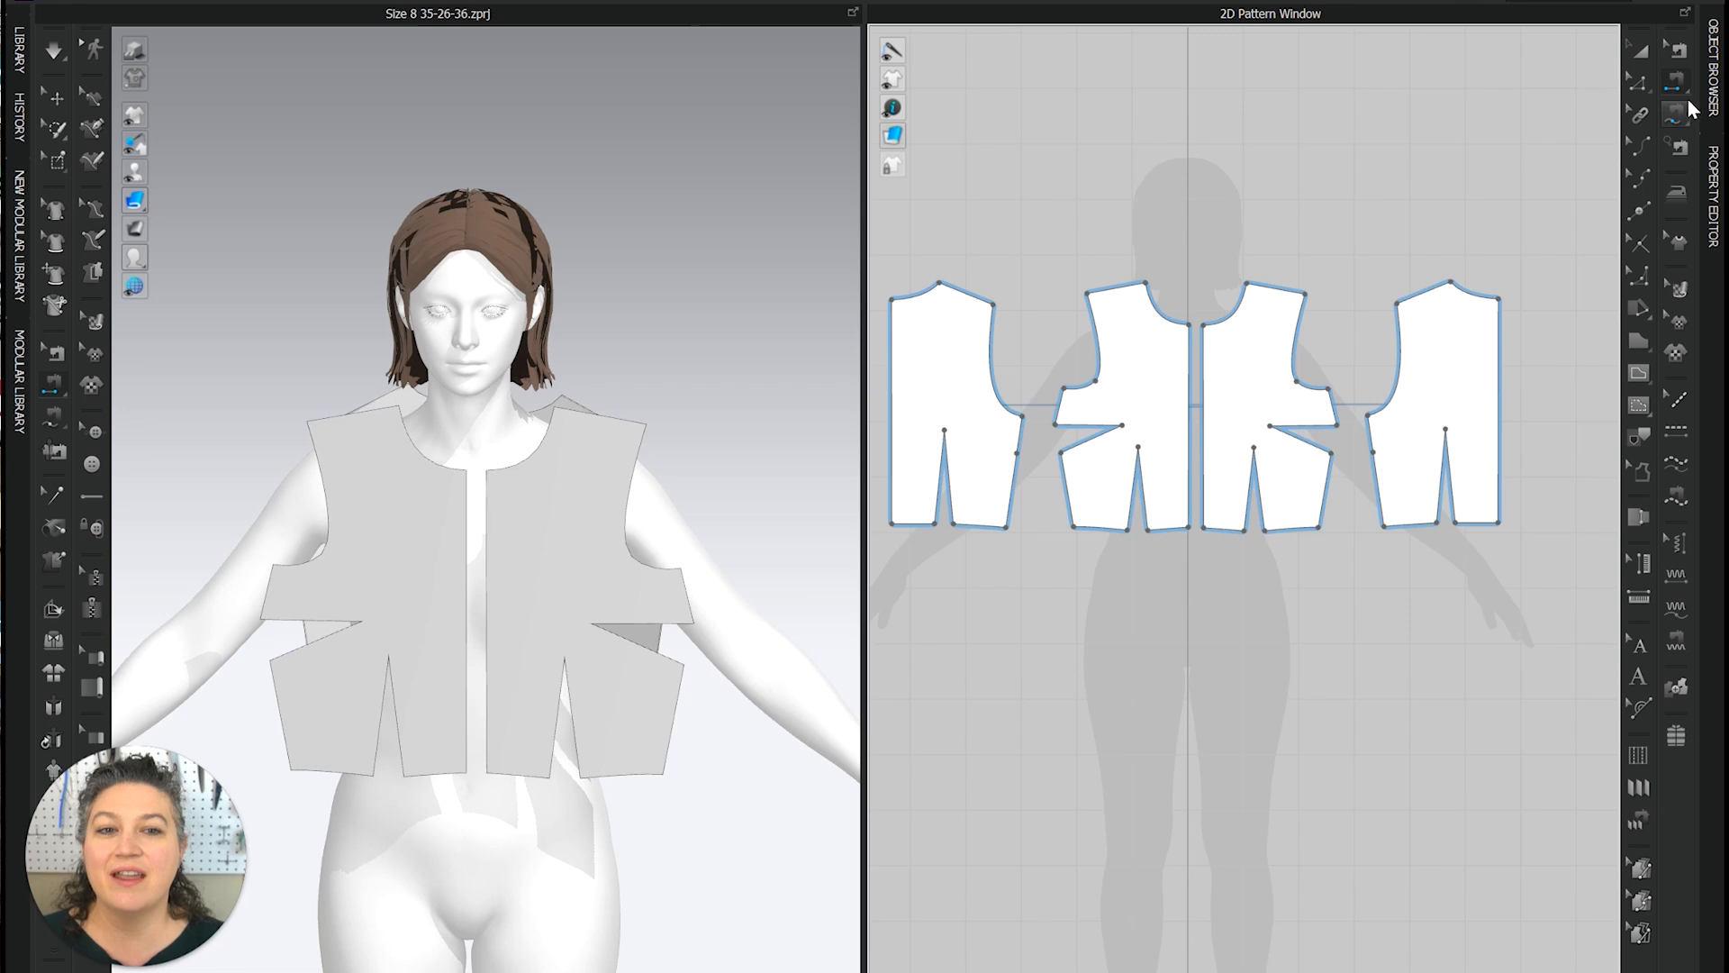
{"action": "left_click", "coordinate": [1396, 303]}
{"action": "left_click", "coordinate": [1391, 405]}
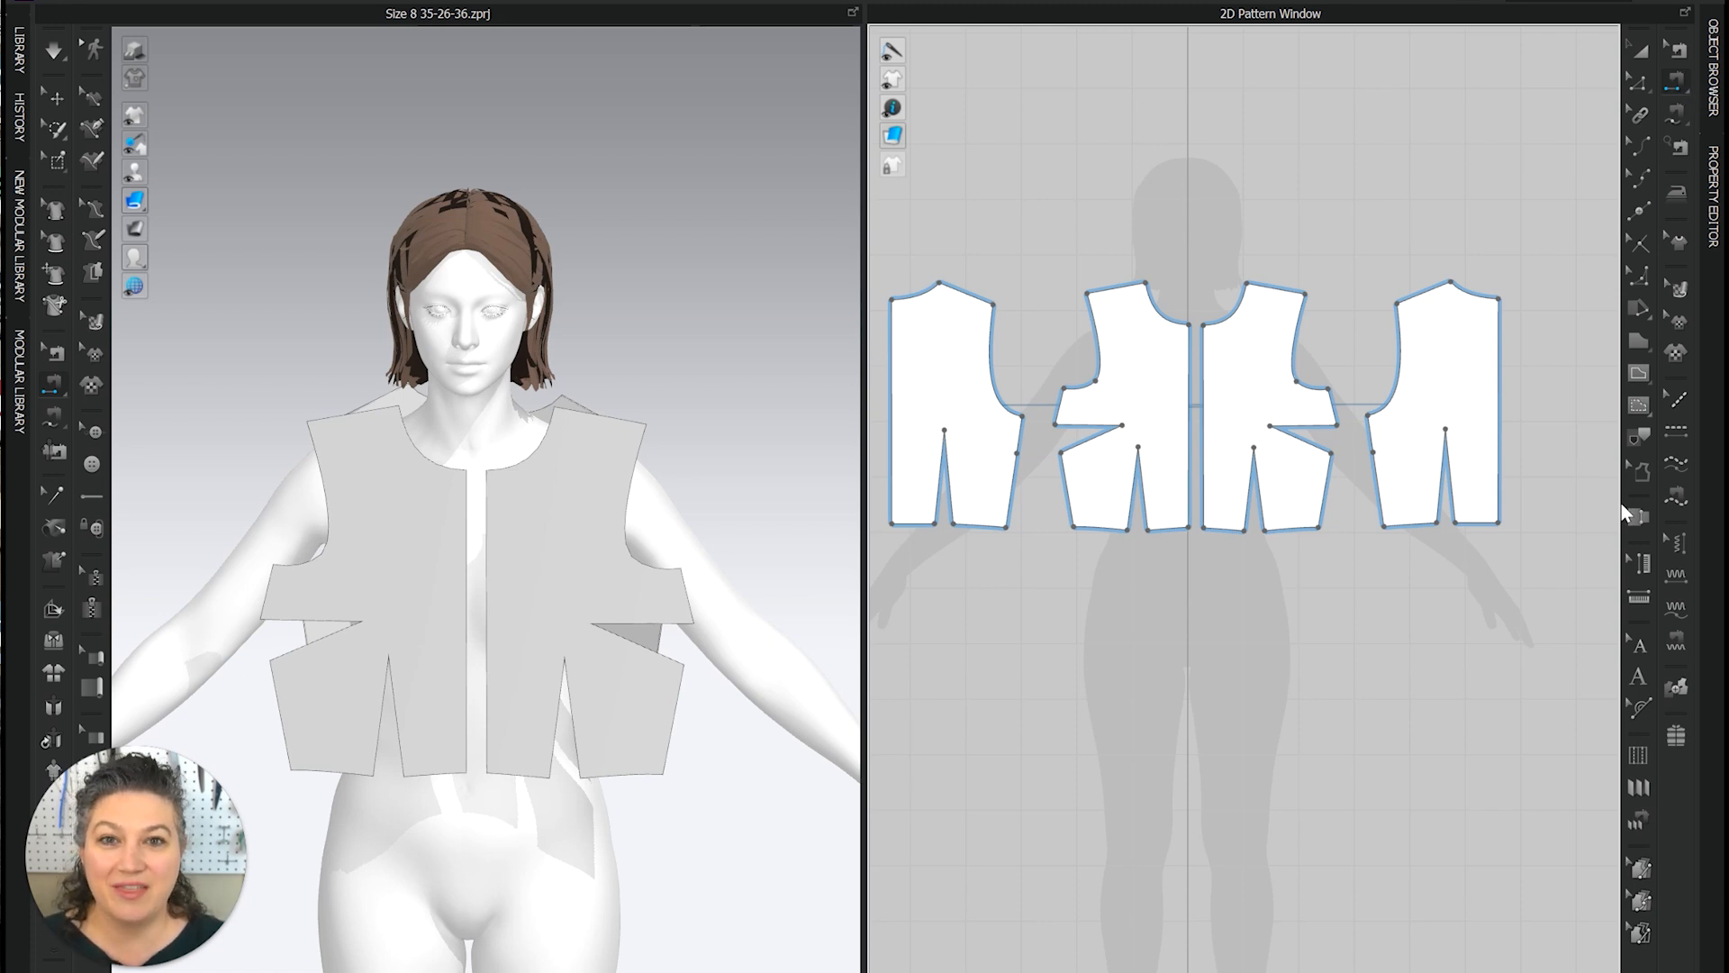
- Sew the two legs of the front waist dart together, then remove that seam with Edit Sewing
{"action": "scroll", "coordinate": [1297, 540], "scroll_direction": "up", "scroll_amount": 8}
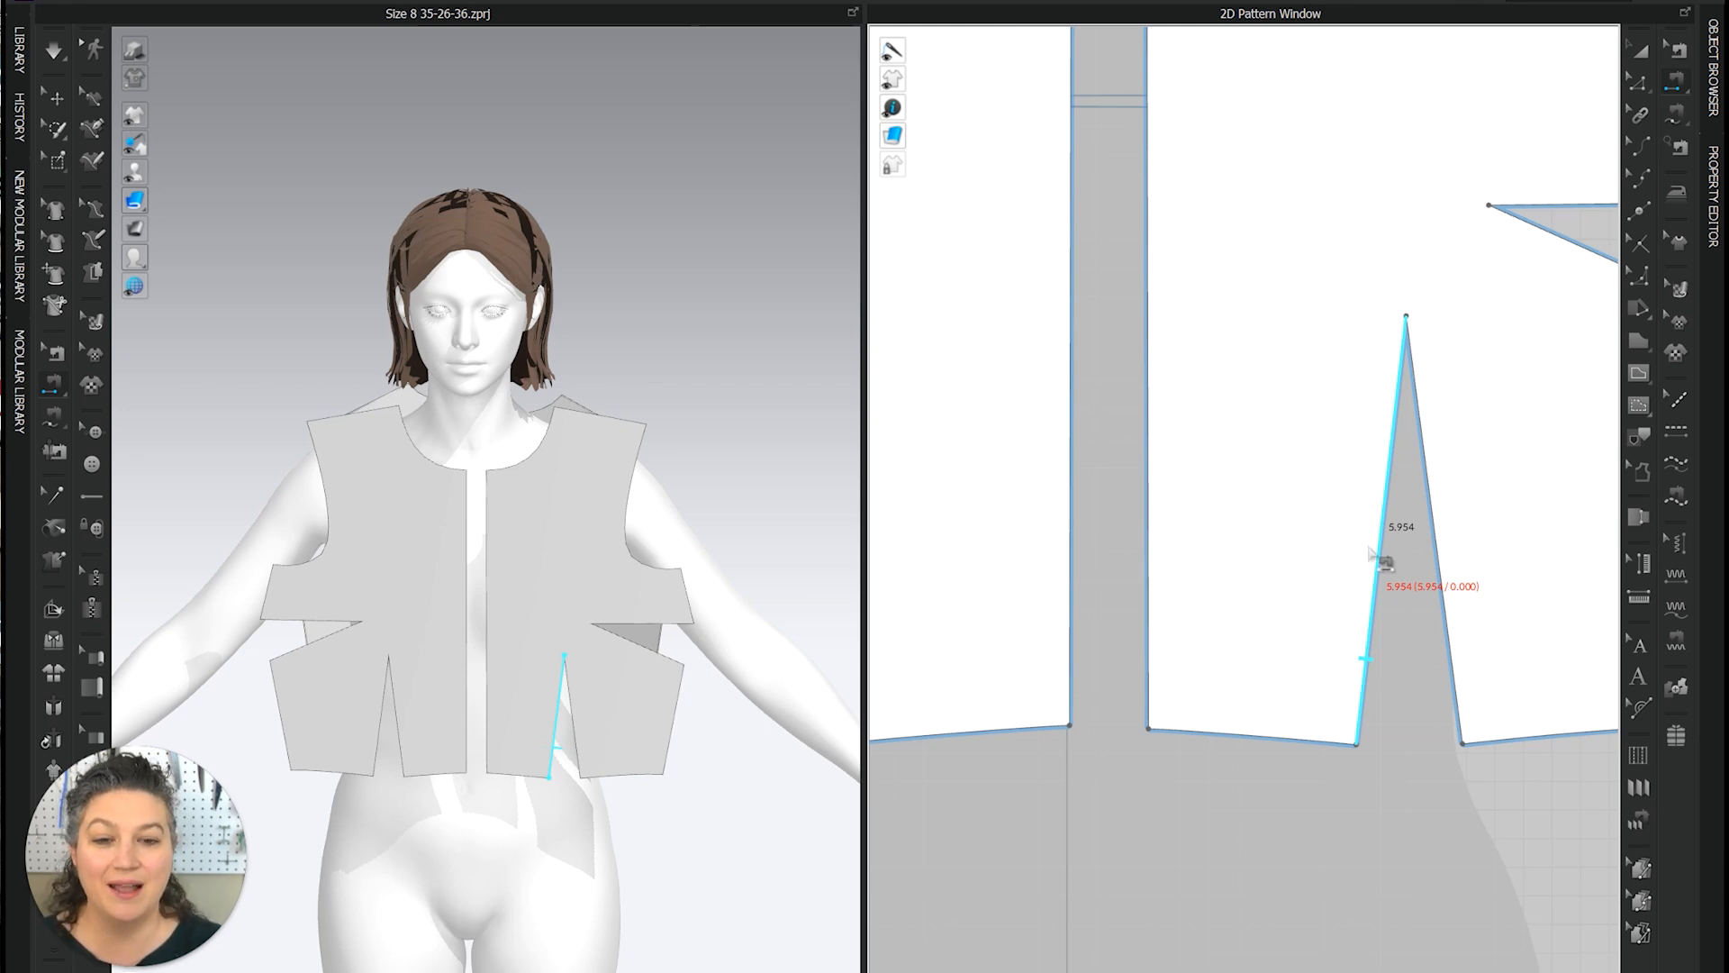
{"action": "left_click", "coordinate": [1375, 551]}
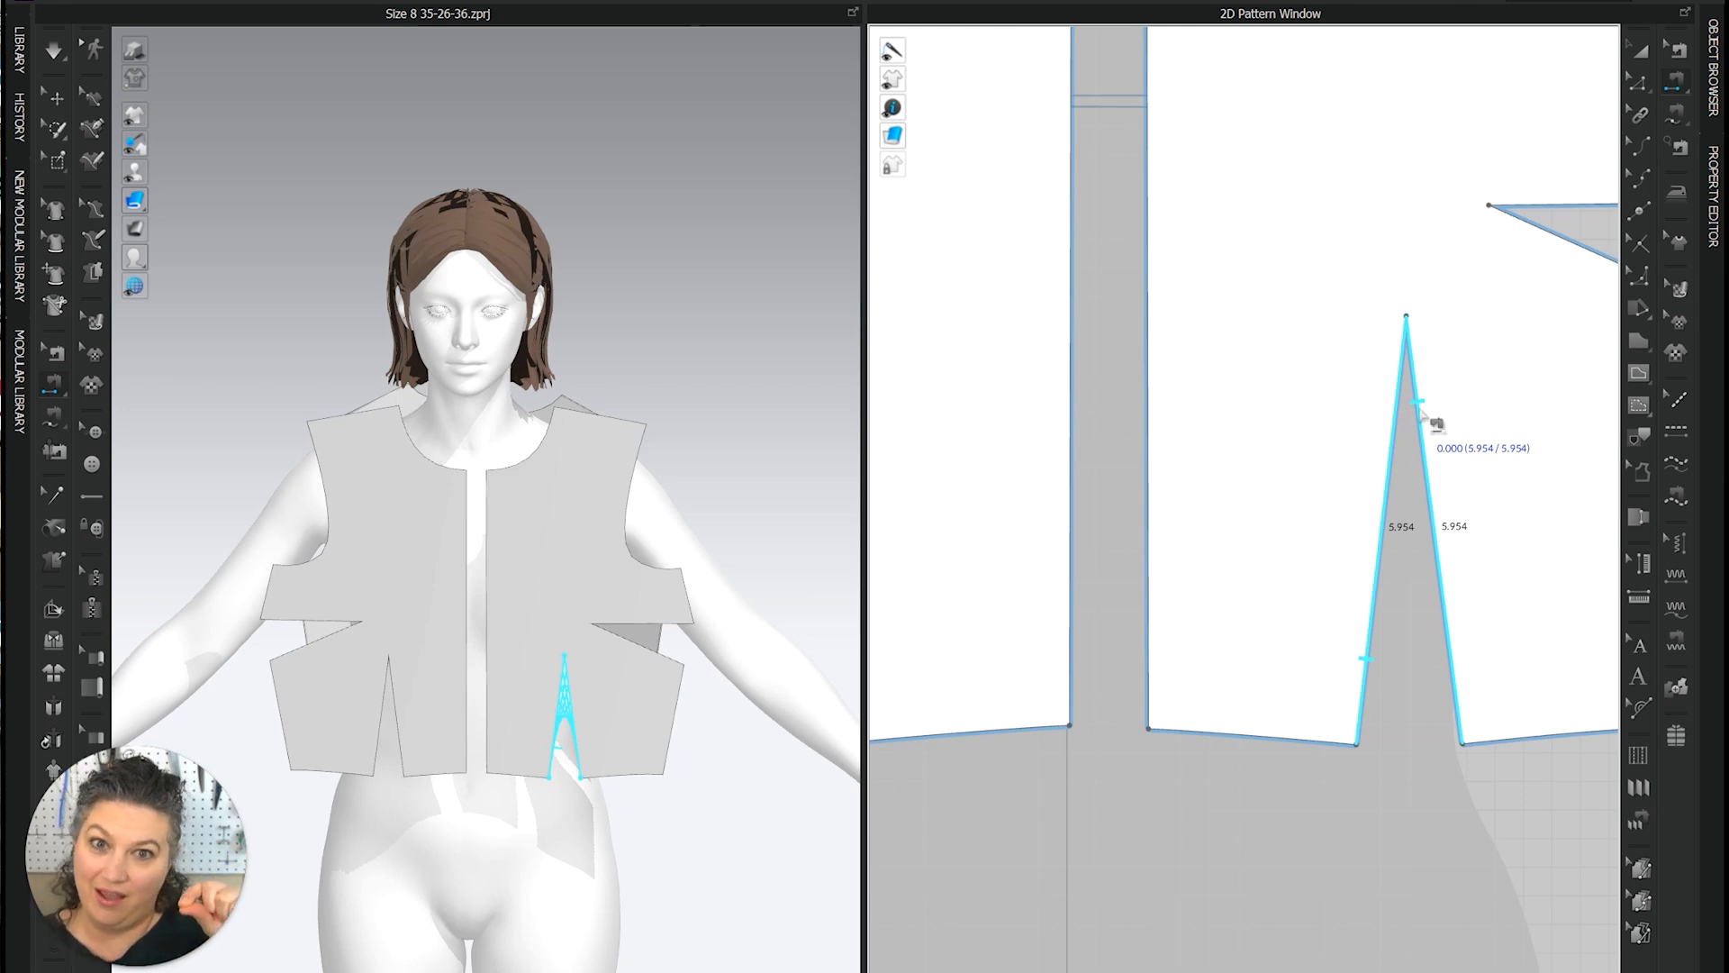
{"action": "left_click", "coordinate": [1466, 679]}
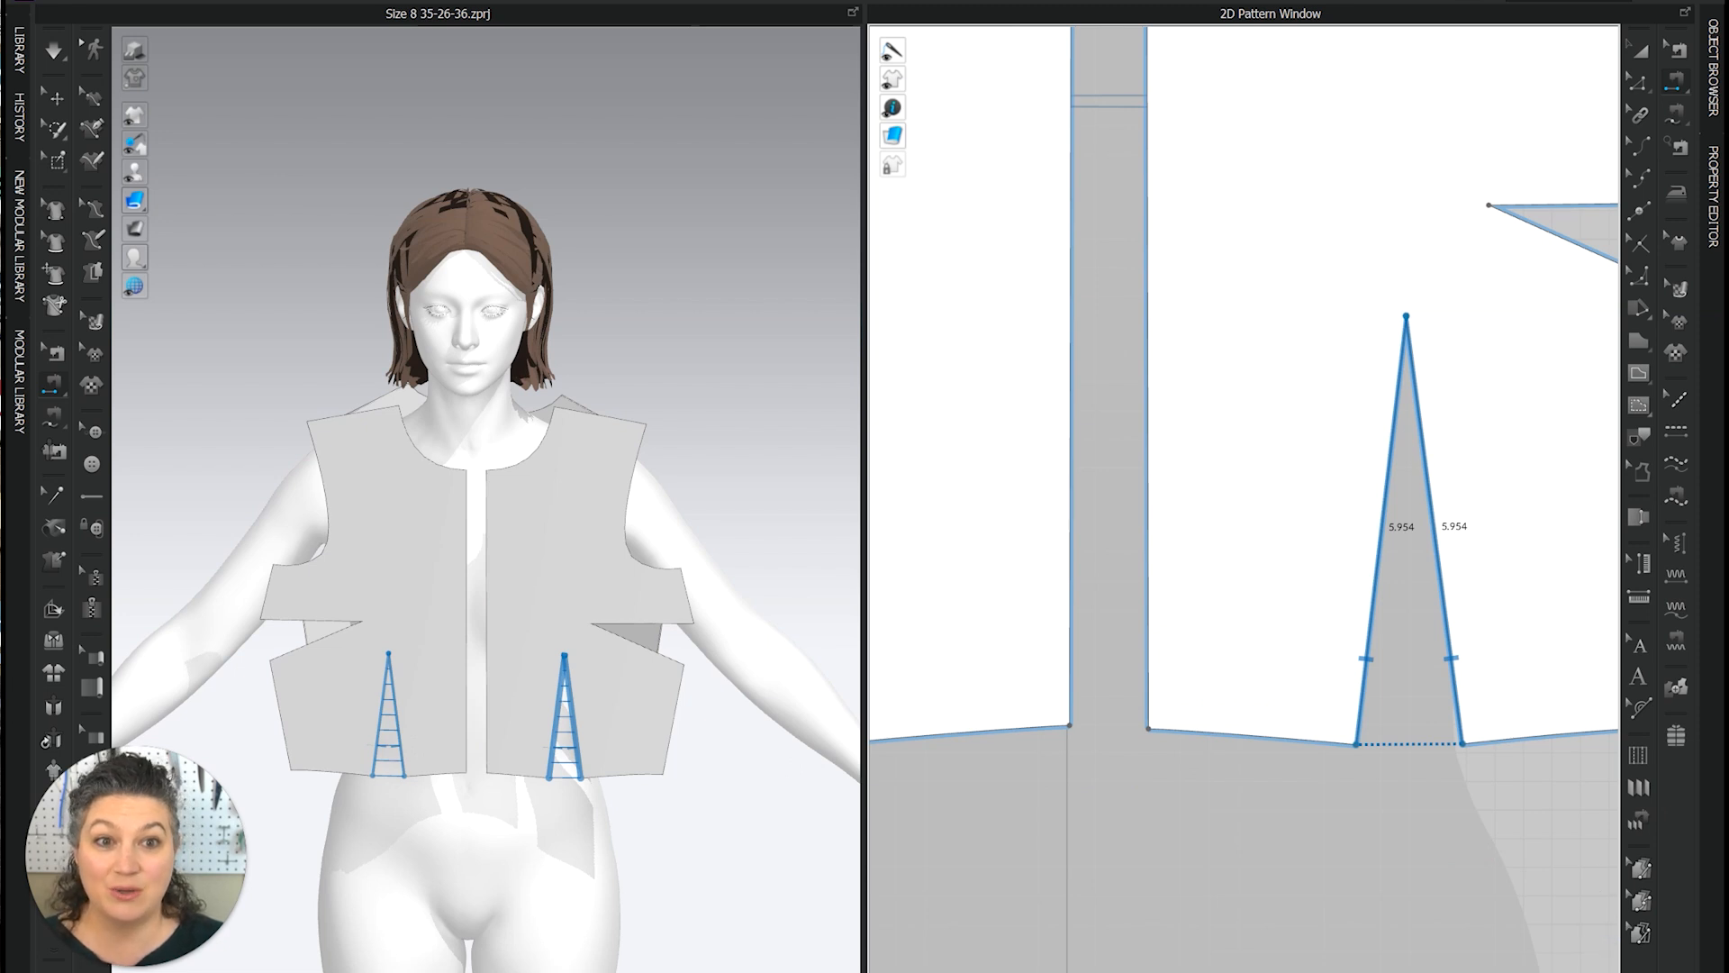
{"action": "left_click", "coordinate": [1677, 50]}
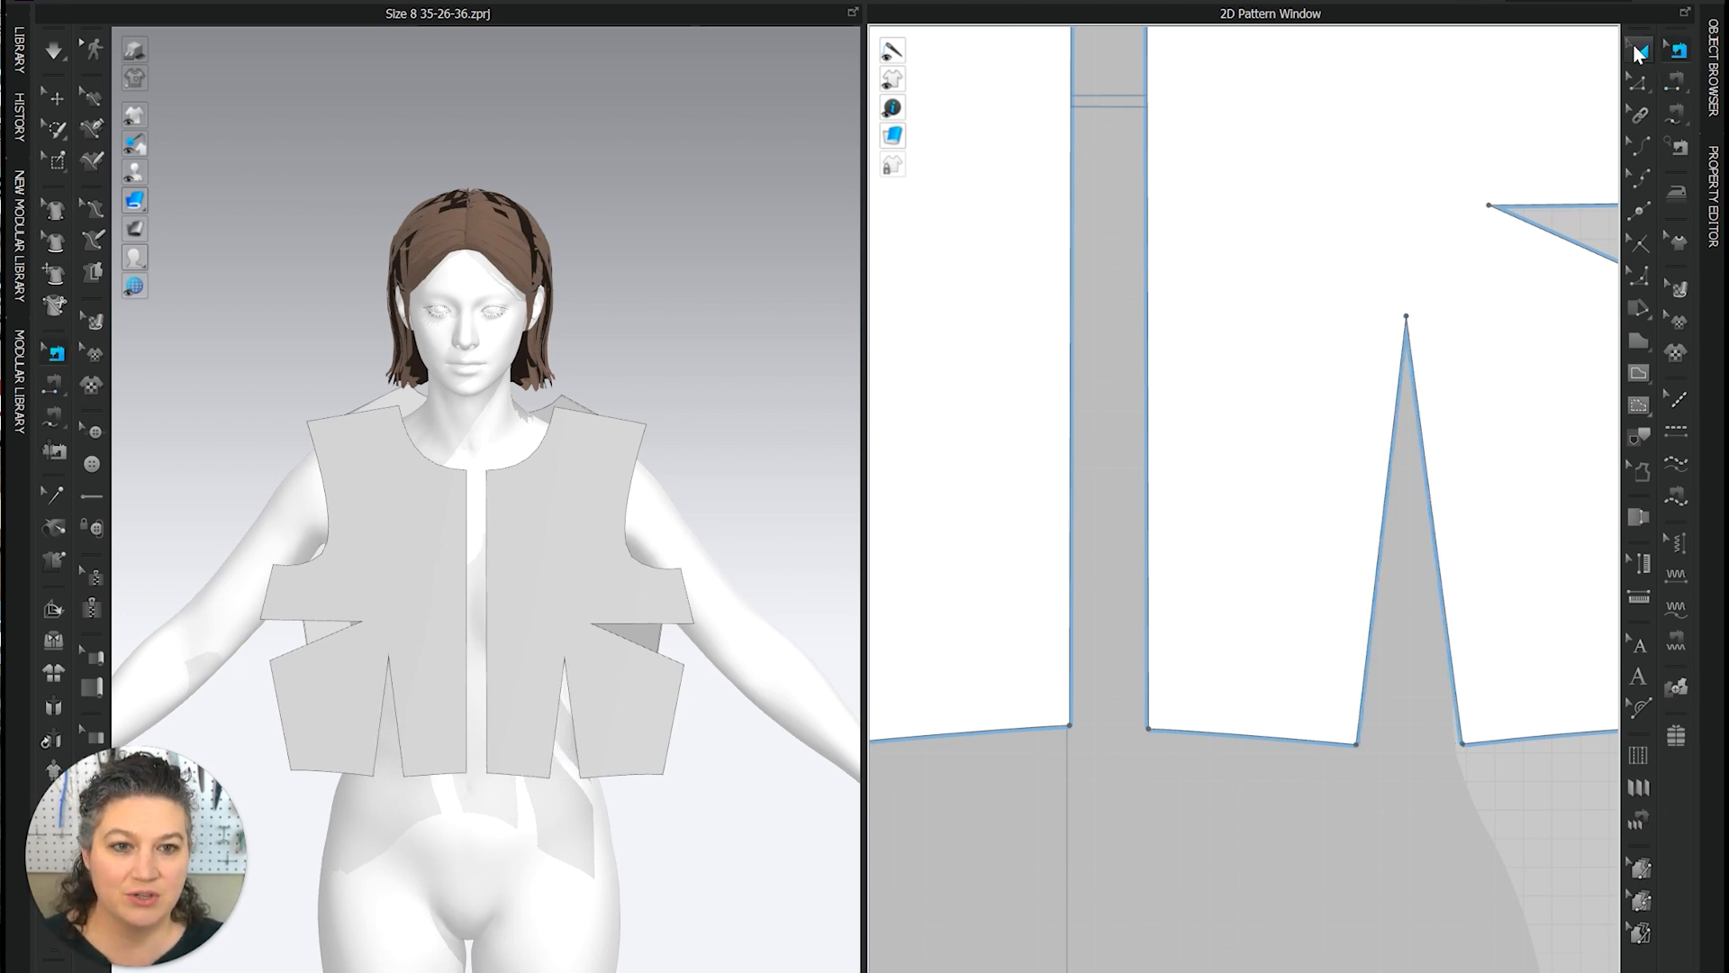
- Sew the front waist dart legs in opposite directions and examine the crossed stitch lines in the 3D view
{"action": "left_click", "coordinate": [1675, 87]}
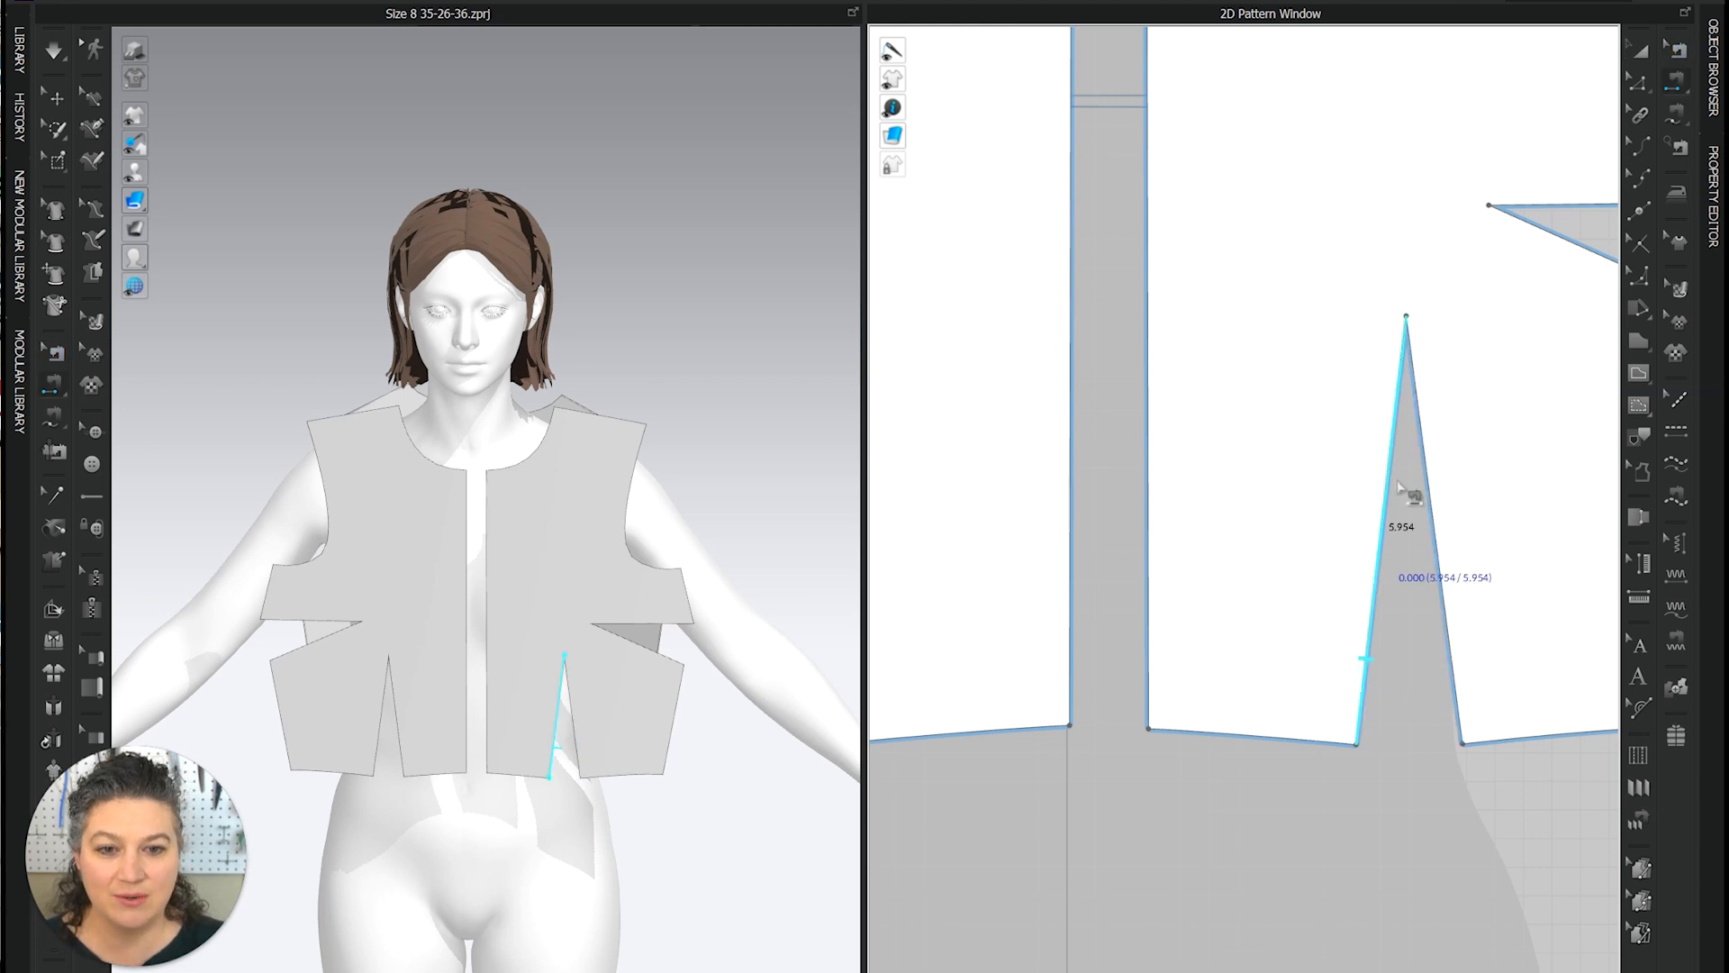
{"action": "left_click", "coordinate": [1430, 407]}
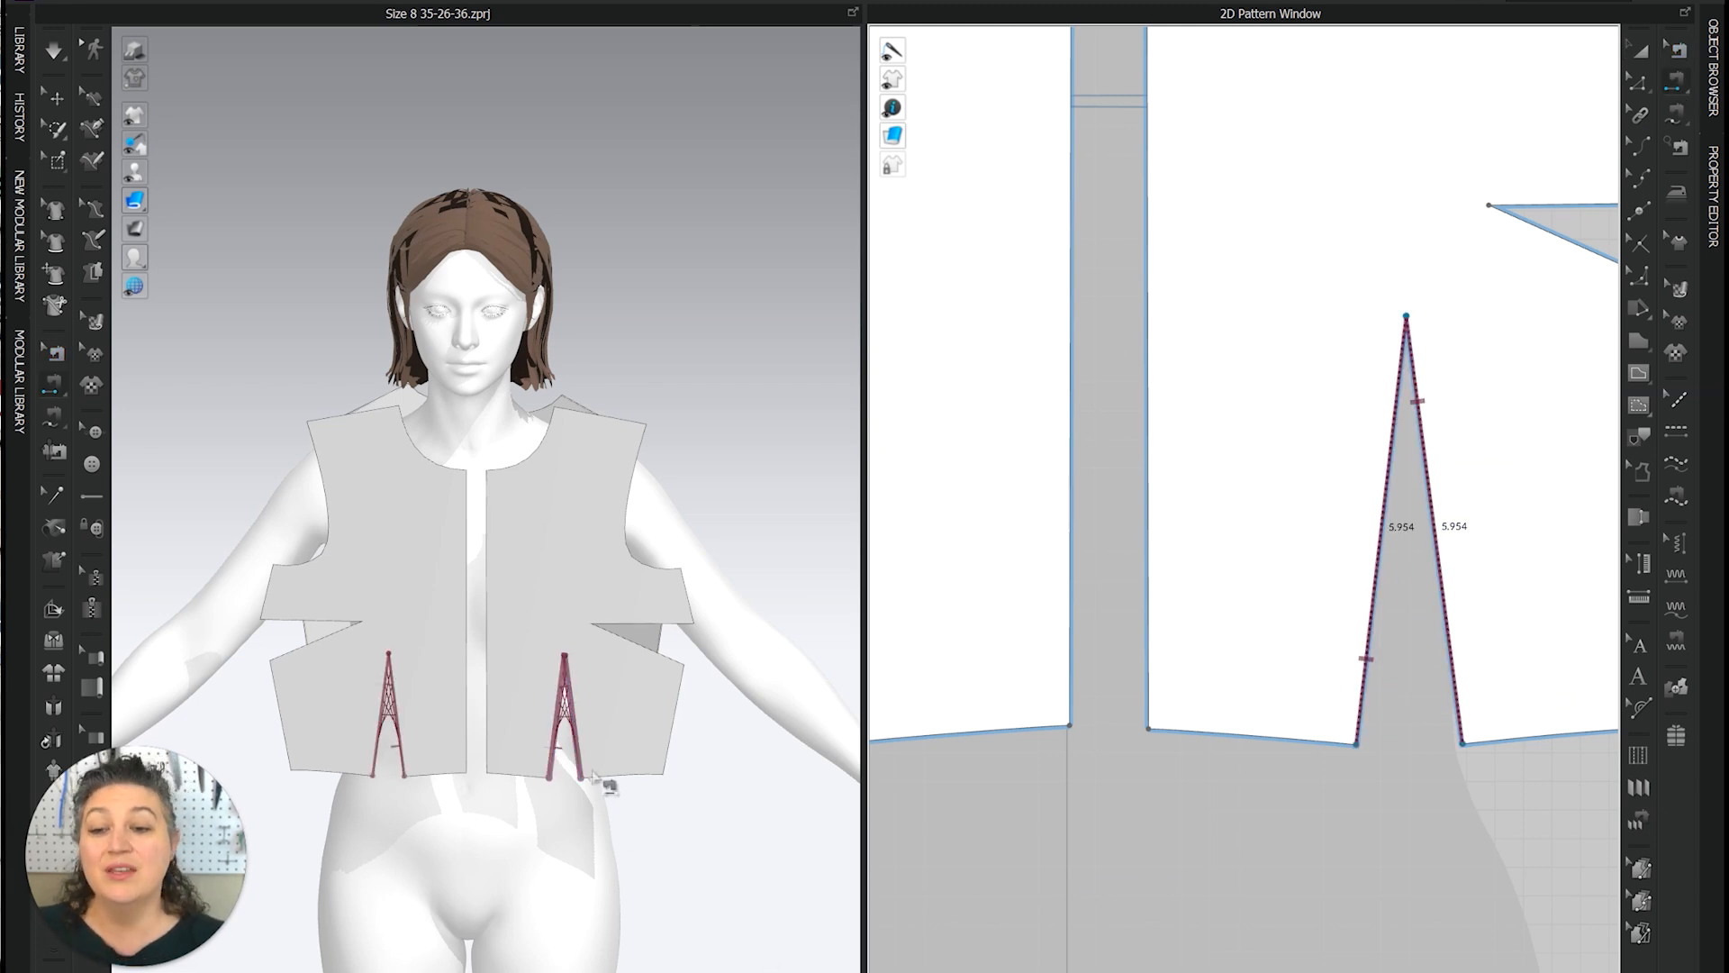
{"action": "scroll", "coordinate": [585, 766], "scroll_direction": "up", "scroll_amount": 5}
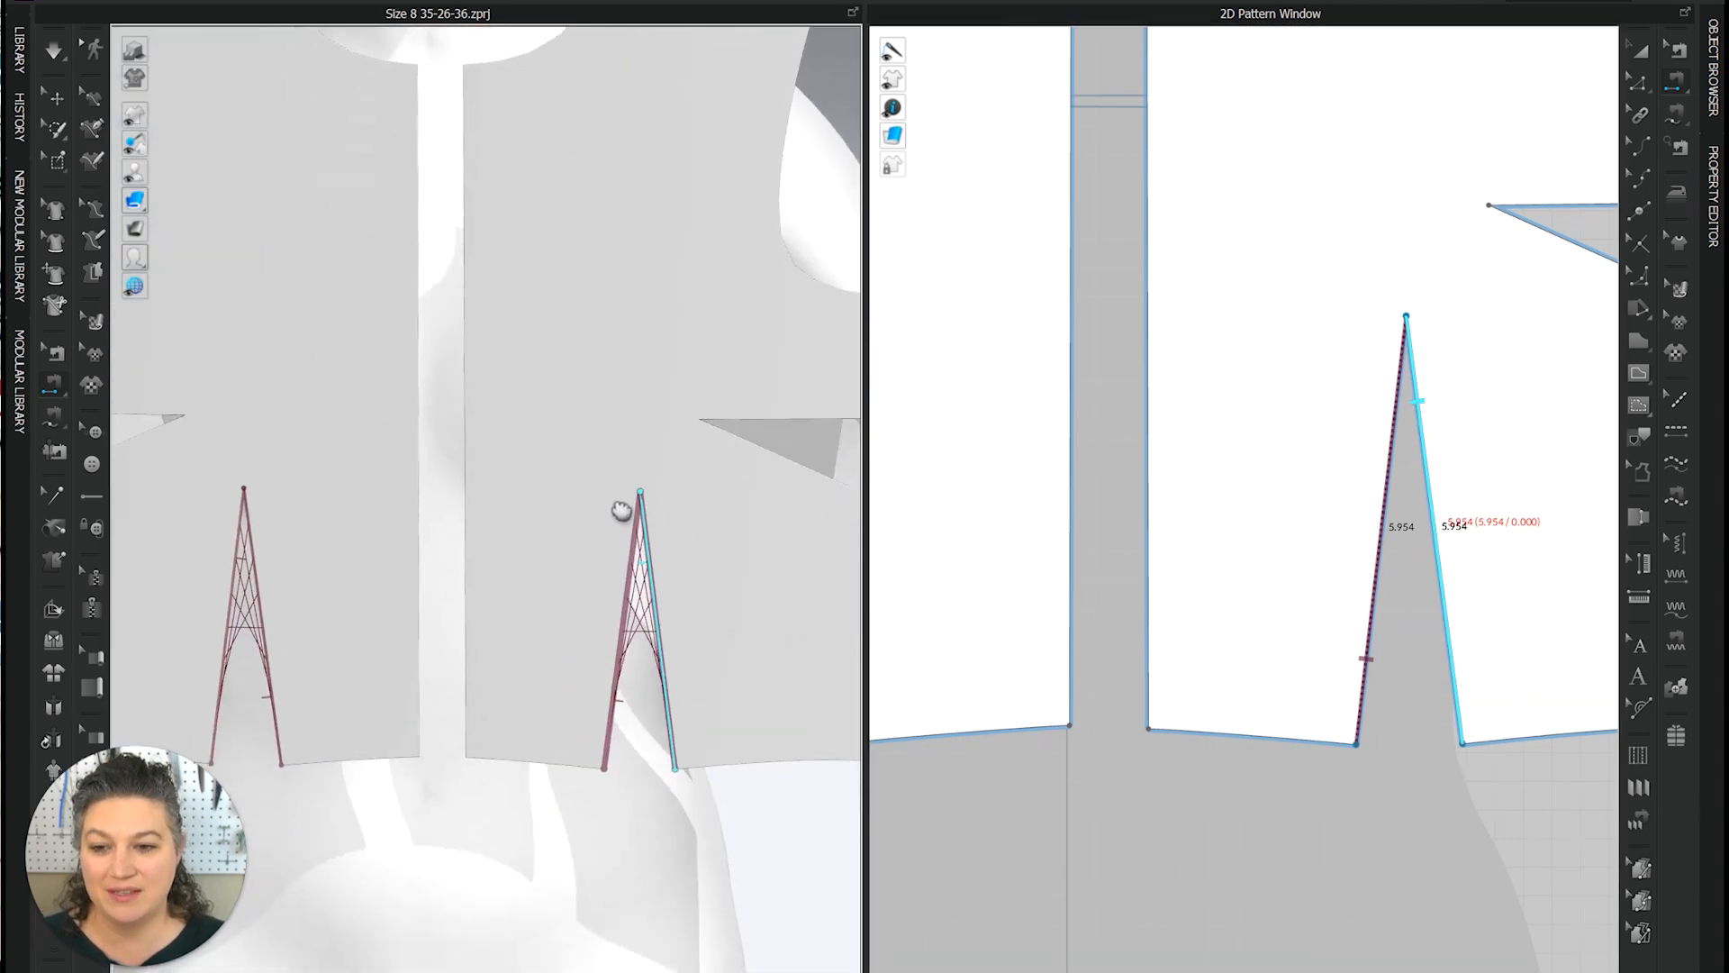
{"action": "scroll", "coordinate": [628, 533], "scroll_direction": "up", "scroll_amount": 1}
{"action": "middle_click_drag", "start_coordinate": [601, 498], "coordinate": [448, 308]}
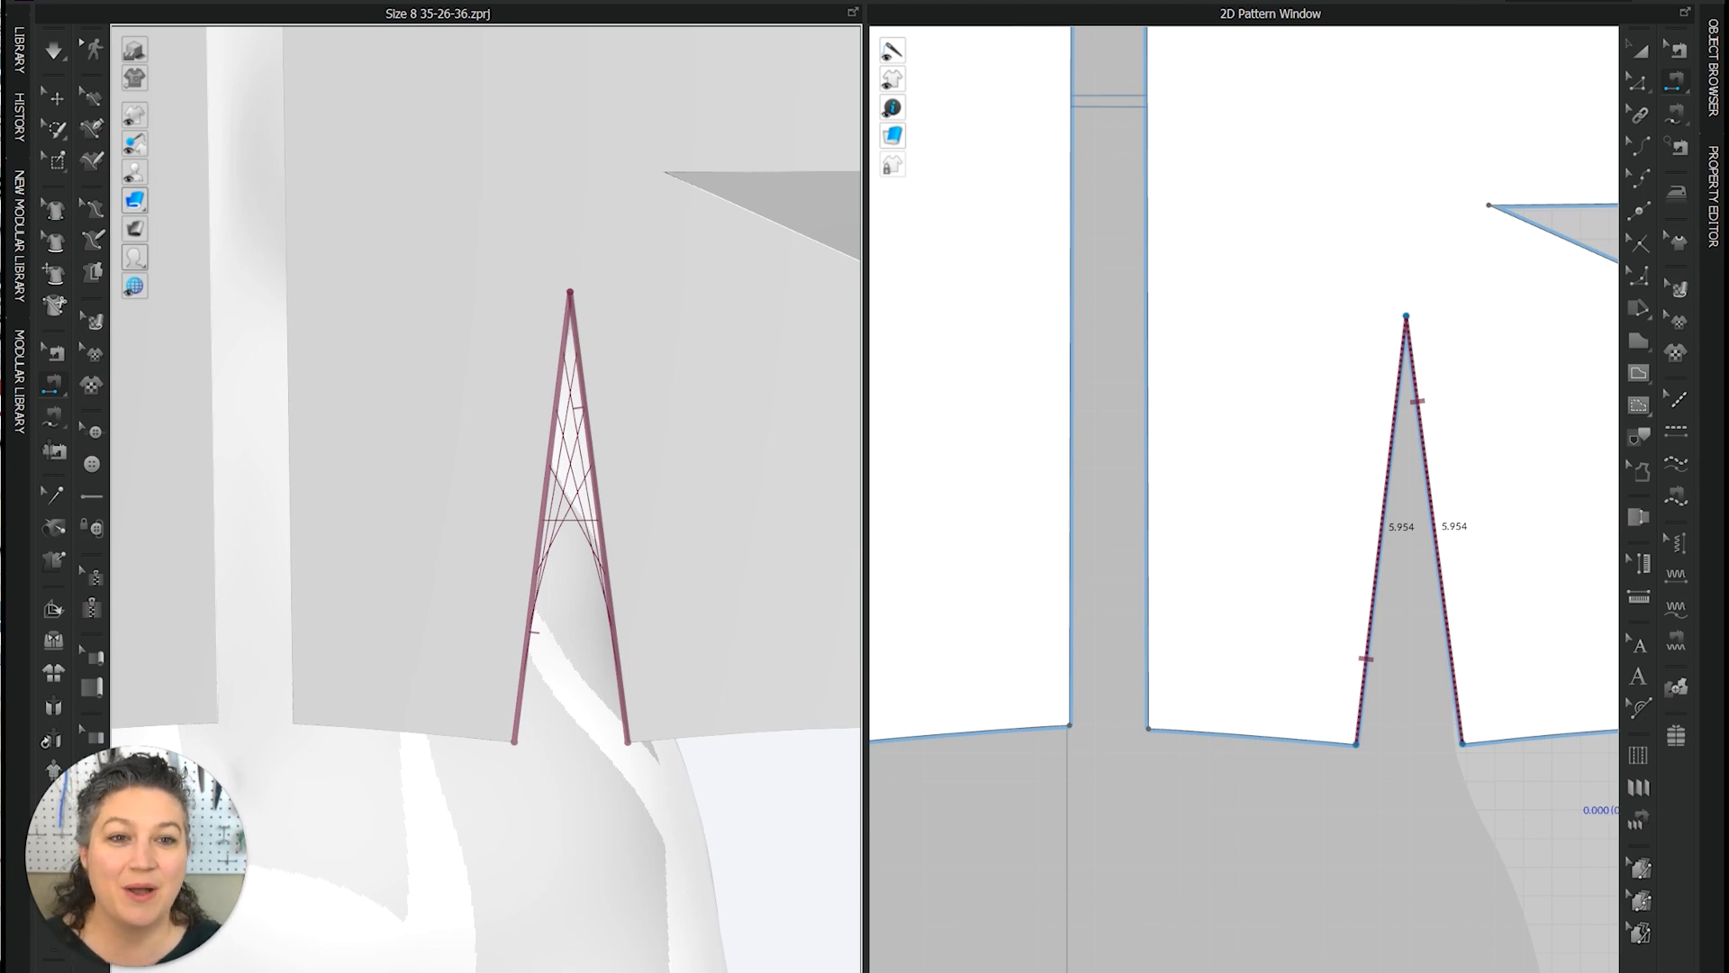
- Delete the crossed front waist dart seam and resew the two legs in matching direction, starting both near the dart tip
{"action": "left_click", "coordinate": [1678, 53]}
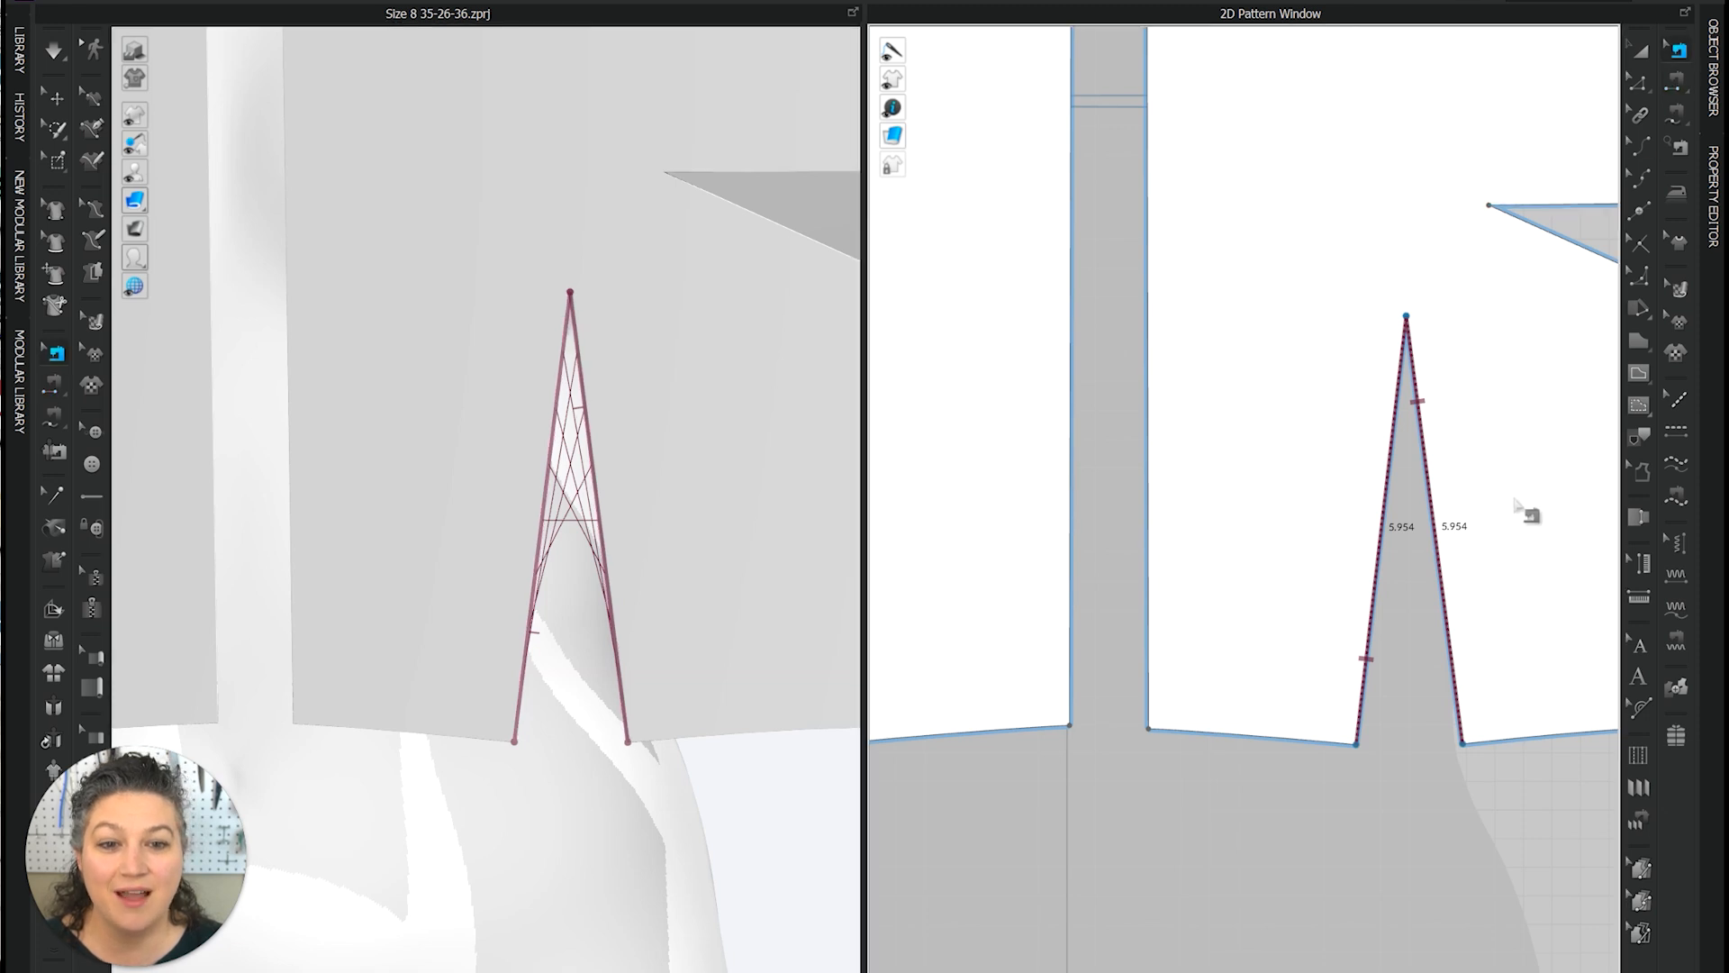
{"action": "left_click", "coordinate": [1439, 567]}
{"action": "key", "text": "Delete"}
{"action": "left_click", "coordinate": [1390, 474]}
{"action": "left_click", "coordinate": [1423, 423]}
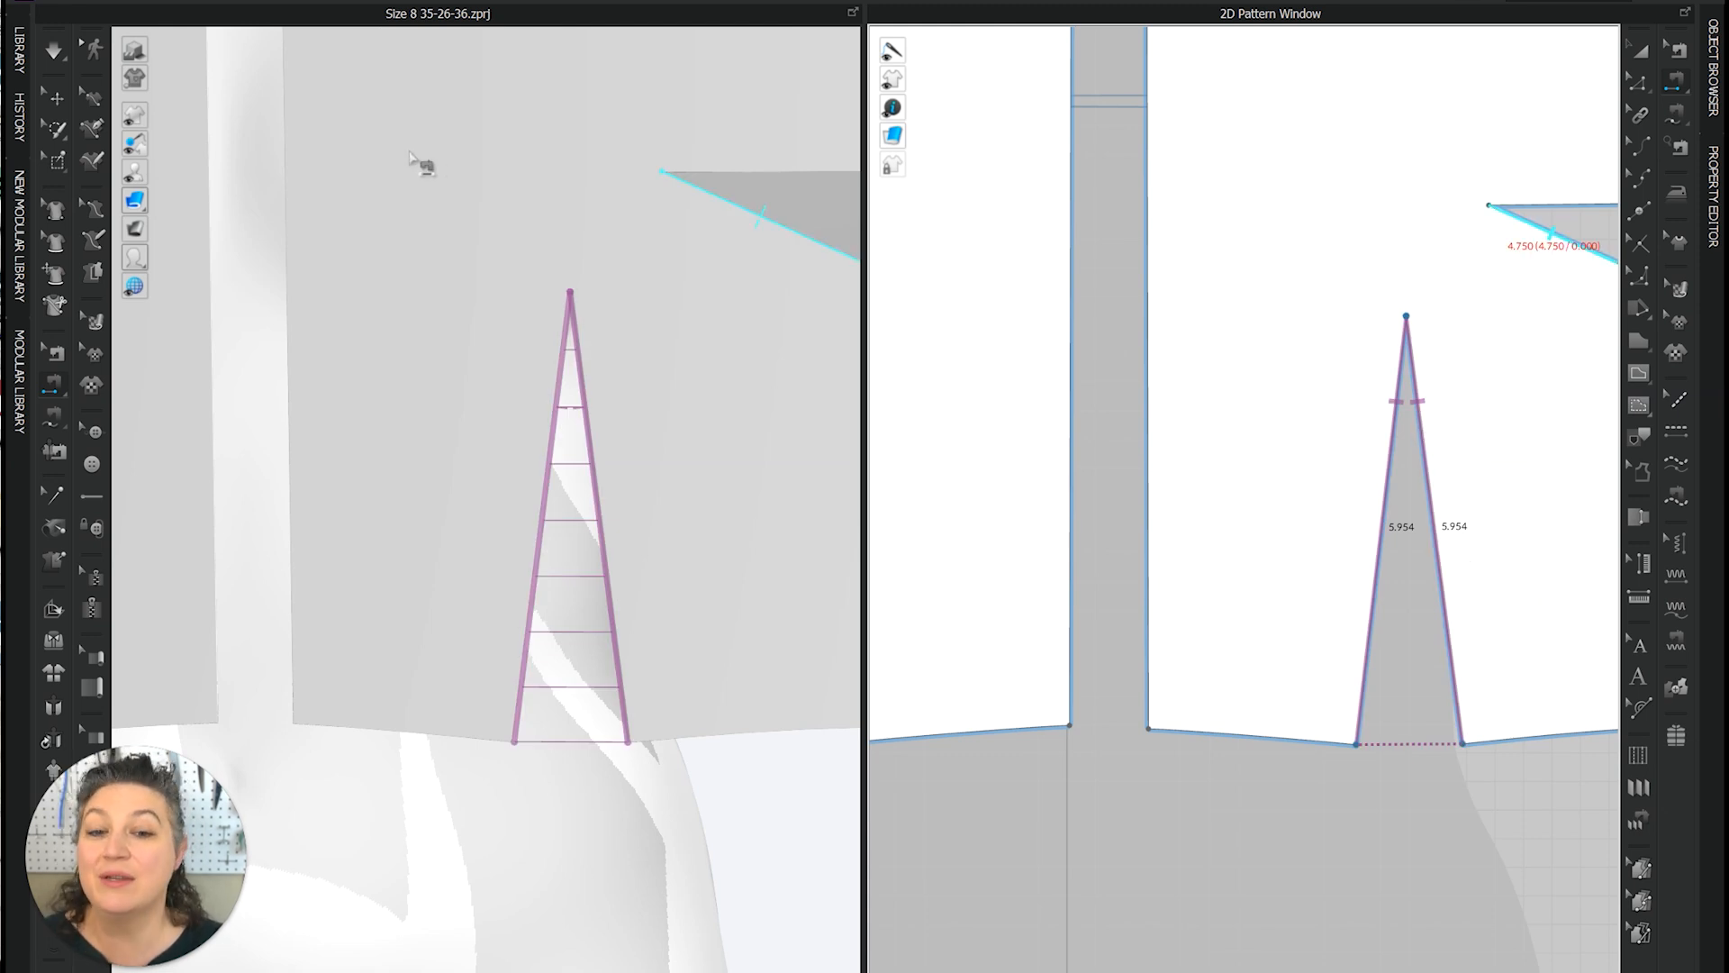
- Sew the centre front edges together and the centre back edges together with Segment Sewing
{"action": "scroll", "coordinate": [1166, 523], "scroll_direction": "down", "scroll_amount": 5}
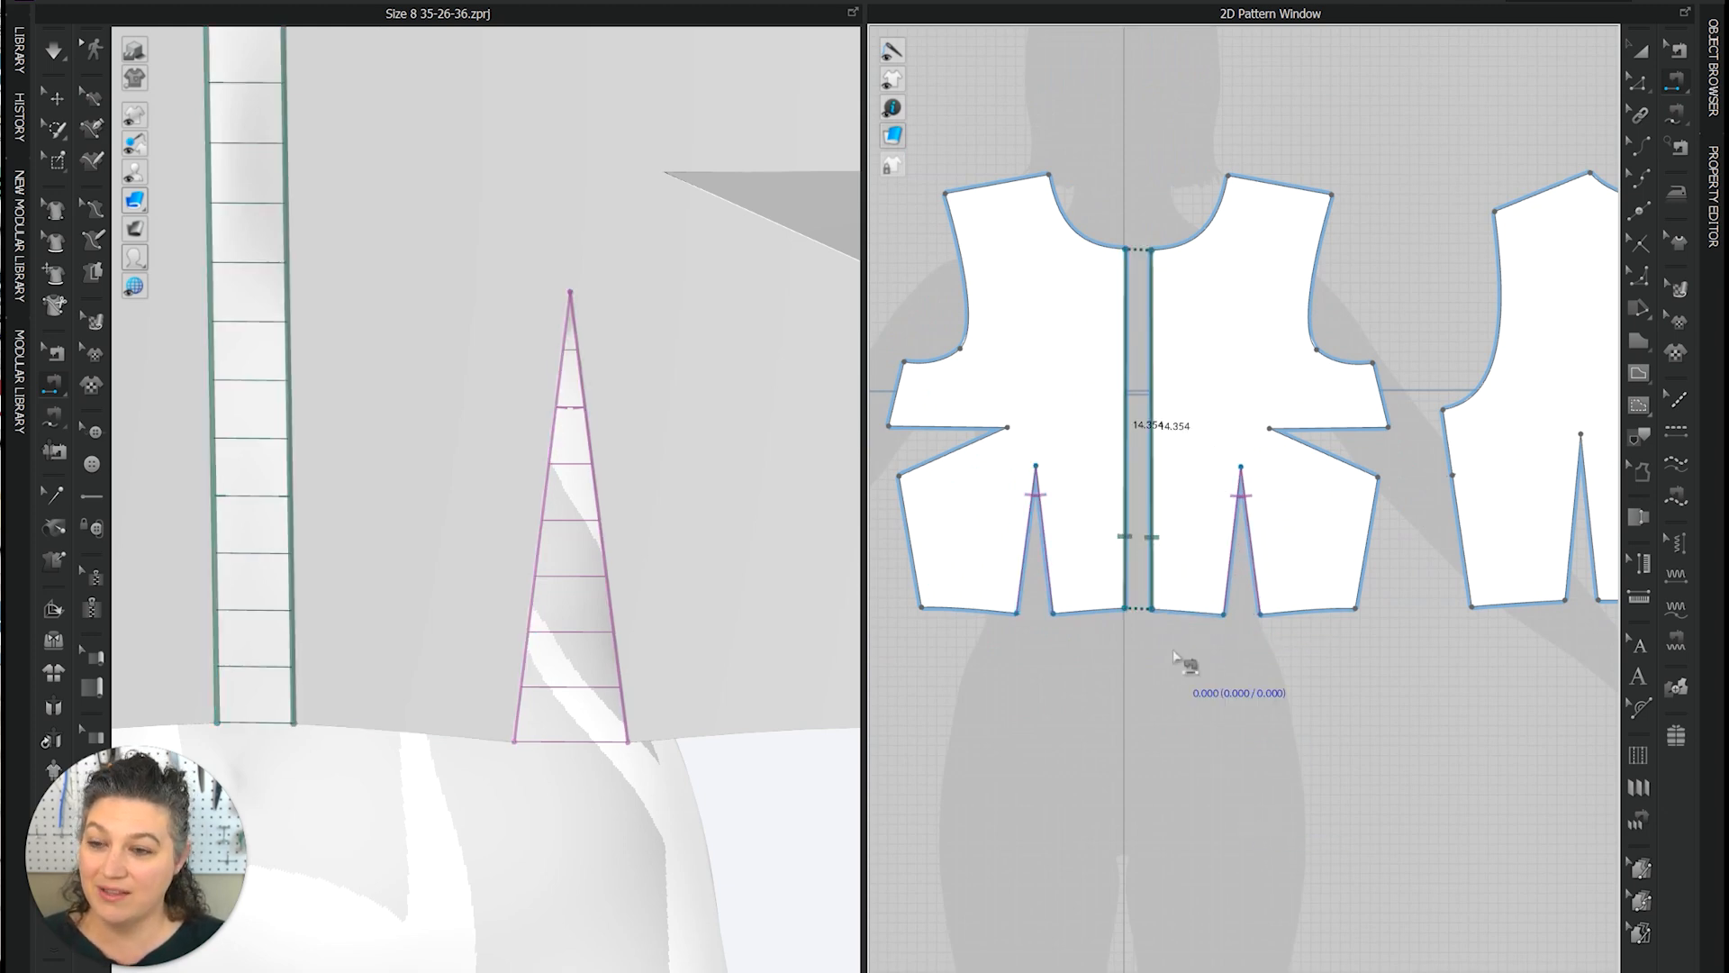
{"action": "scroll", "coordinate": [1189, 675], "scroll_direction": "down", "scroll_amount": 6}
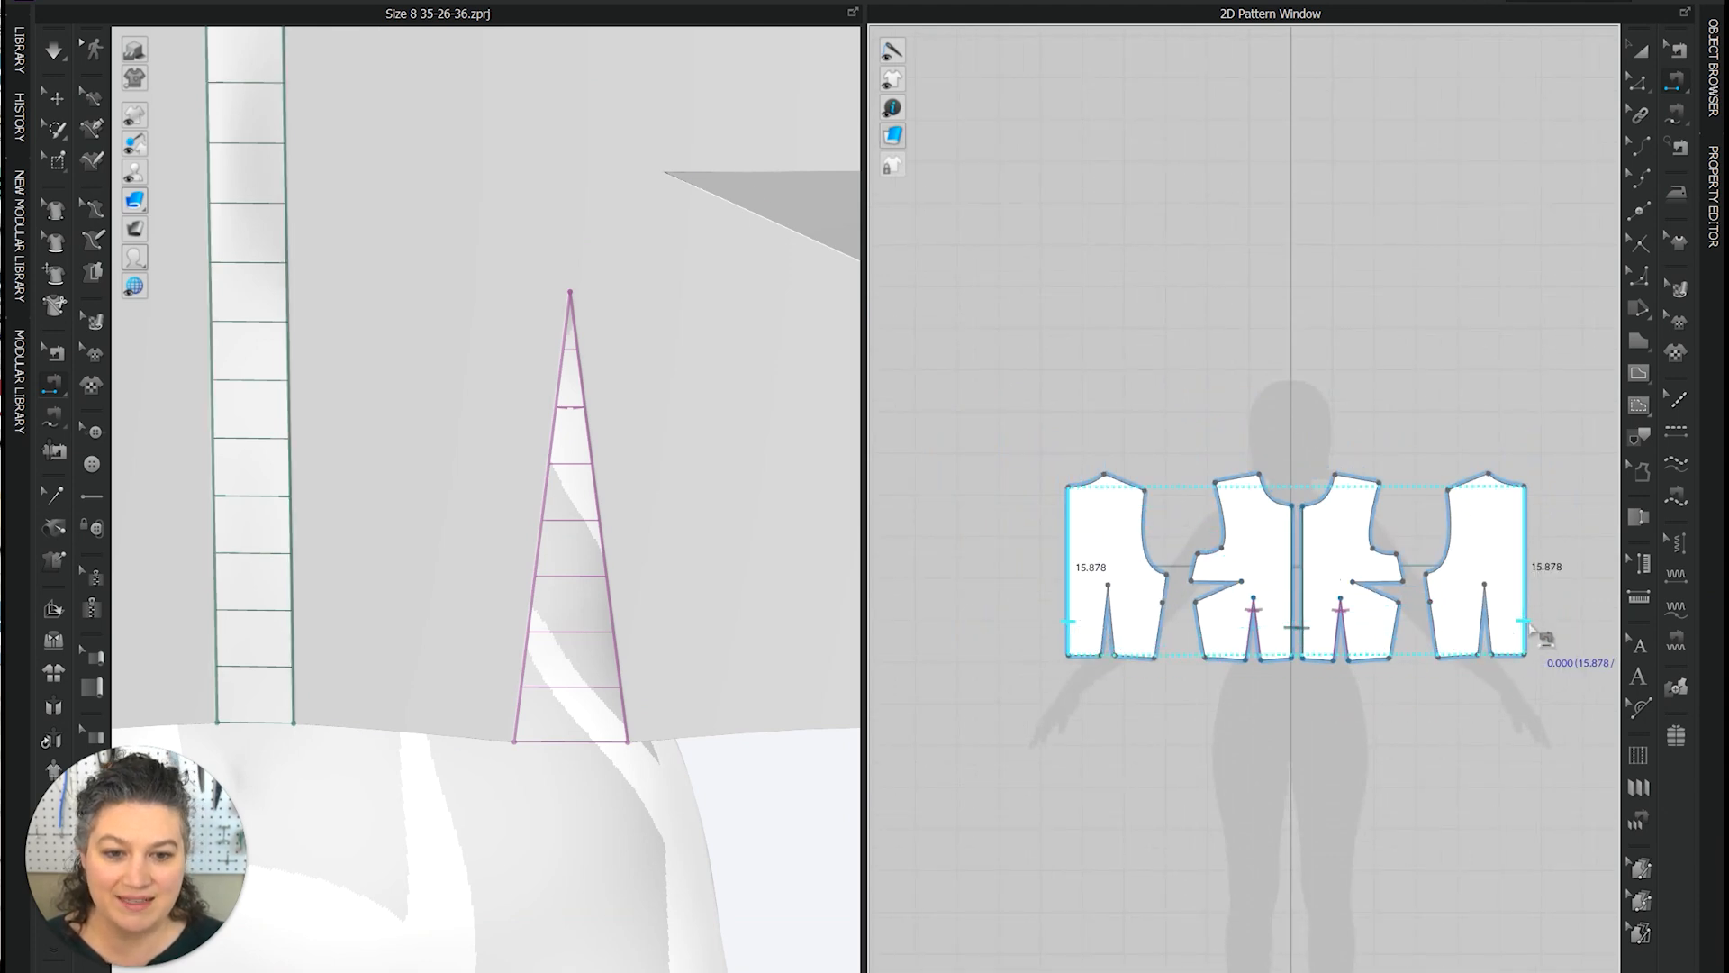
{"action": "scroll", "coordinate": [1415, 650], "scroll_direction": "up", "scroll_amount": 2}
- Sew the two legs of the back waist dart together in matching direction
{"action": "scroll", "coordinate": [1416, 650], "scroll_direction": "up", "scroll_amount": 2}
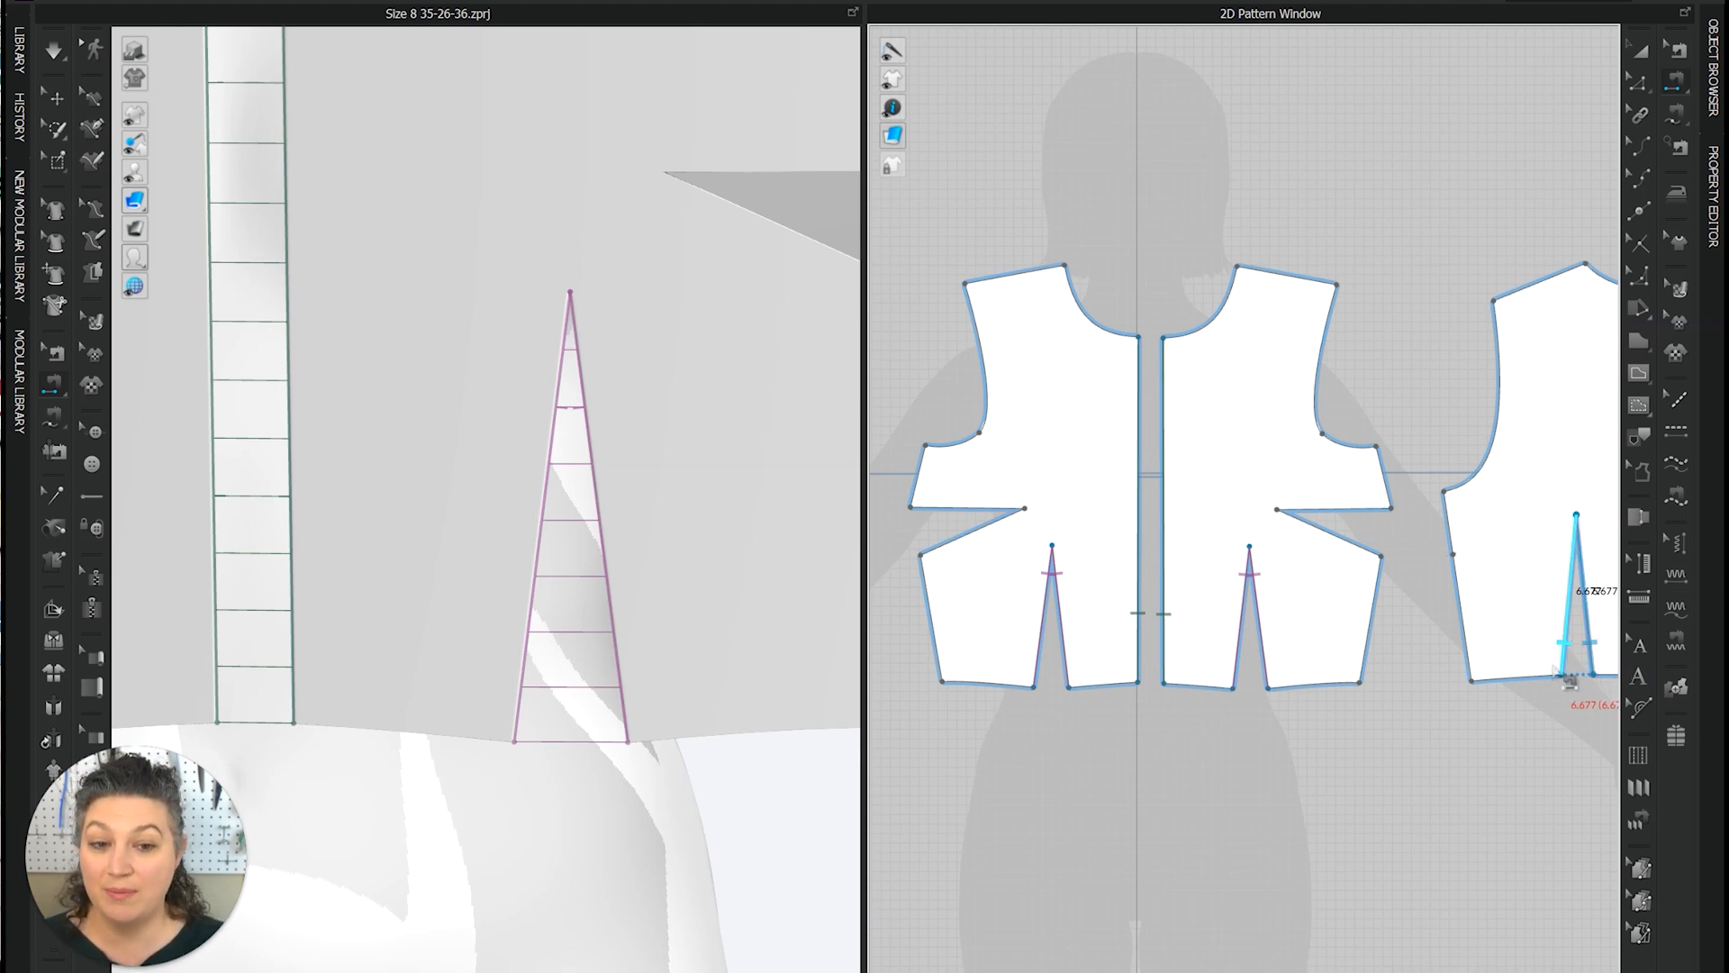
{"action": "right_click_drag", "start_coordinate": [1258, 760], "coordinate": [1636, 767]}
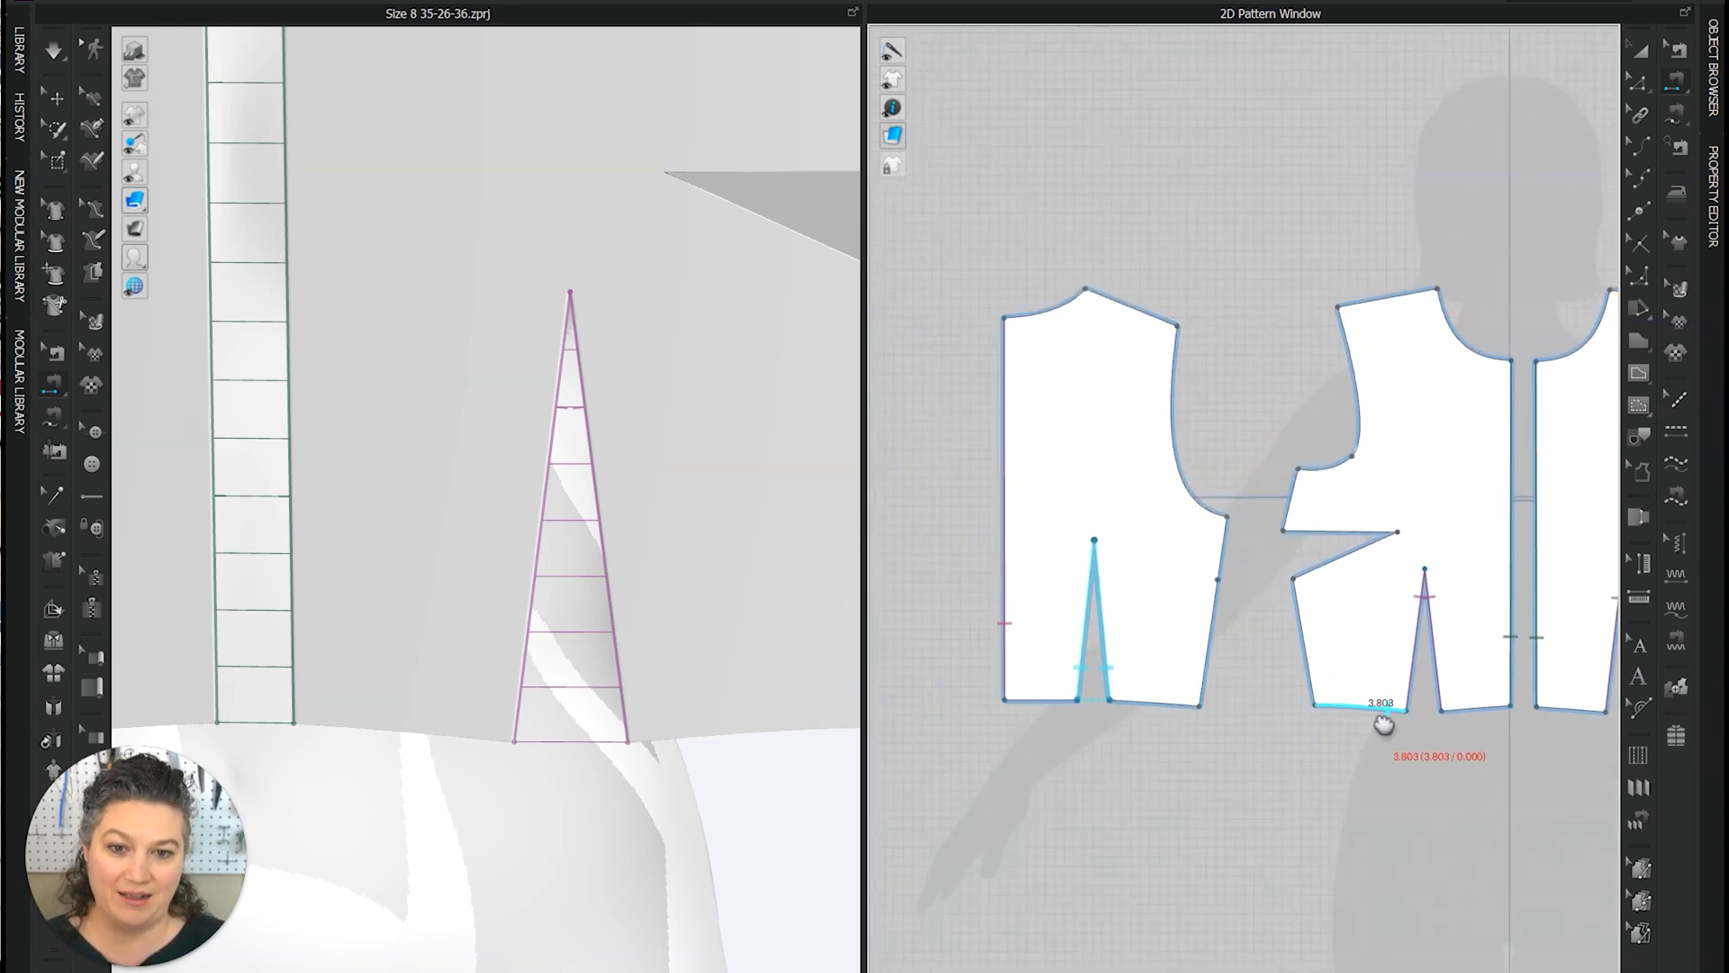
{"action": "right_click_drag", "start_coordinate": [1381, 706], "coordinate": [1227, 765]}
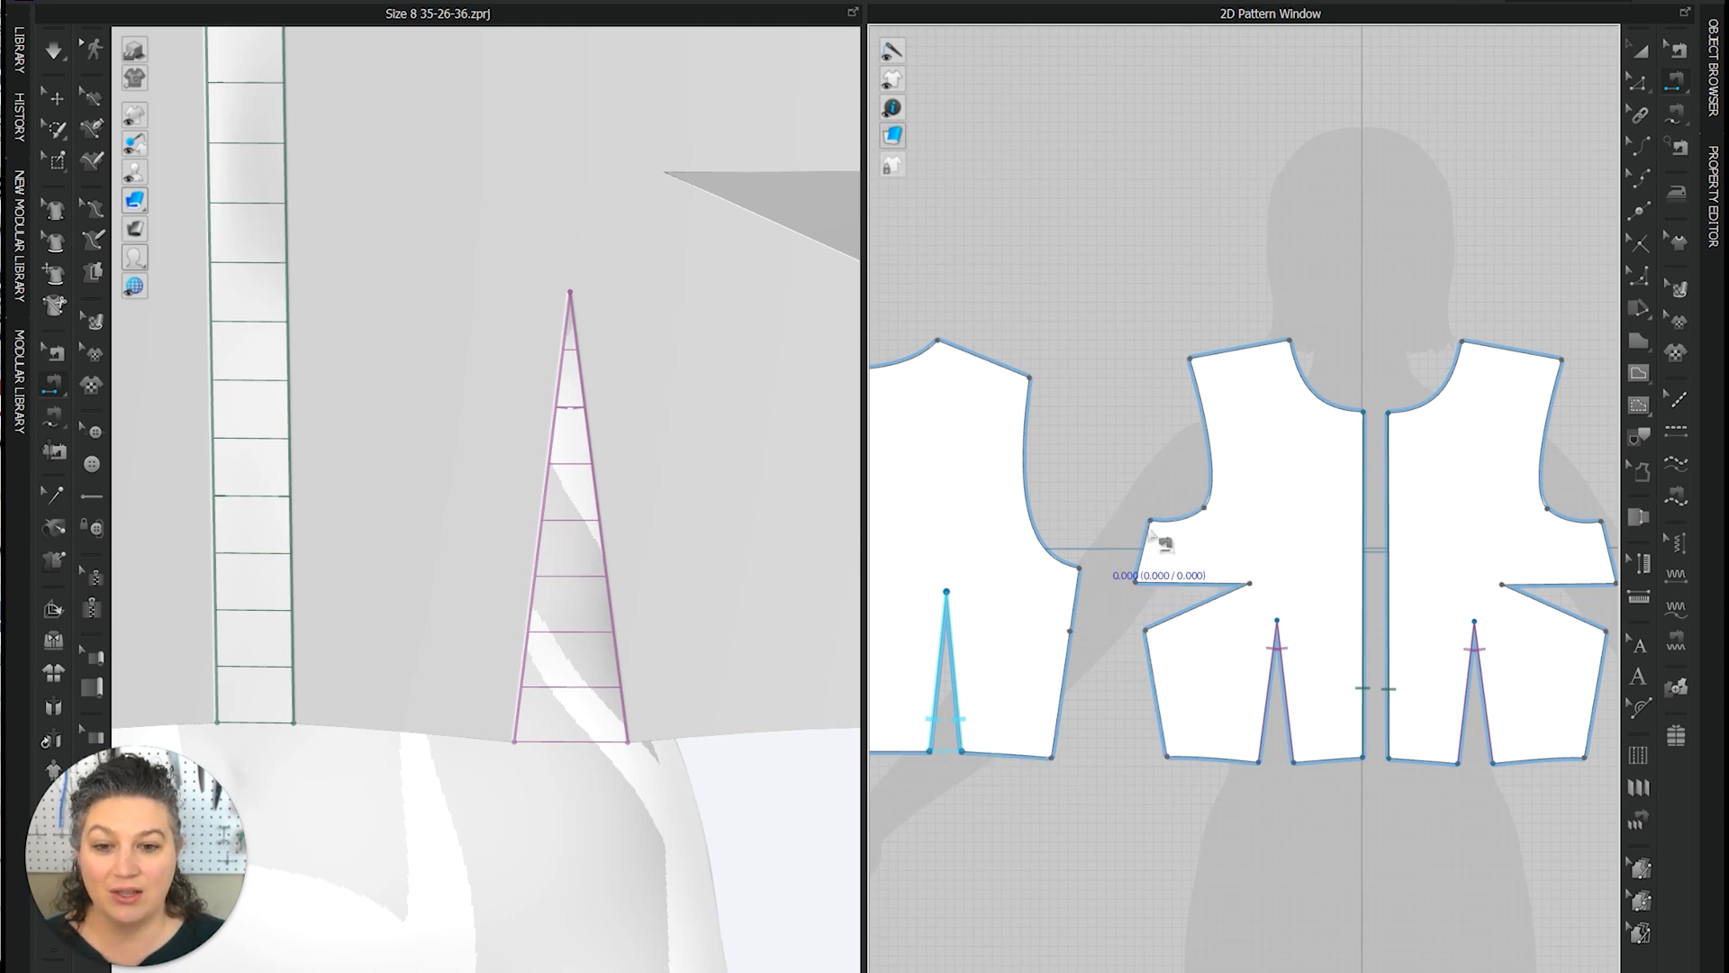
{"action": "left_click", "coordinate": [1143, 550]}
{"action": "left_click", "coordinate": [1076, 599]}
{"action": "left_click", "coordinate": [1149, 666]}
{"action": "left_click", "coordinate": [1070, 689]}
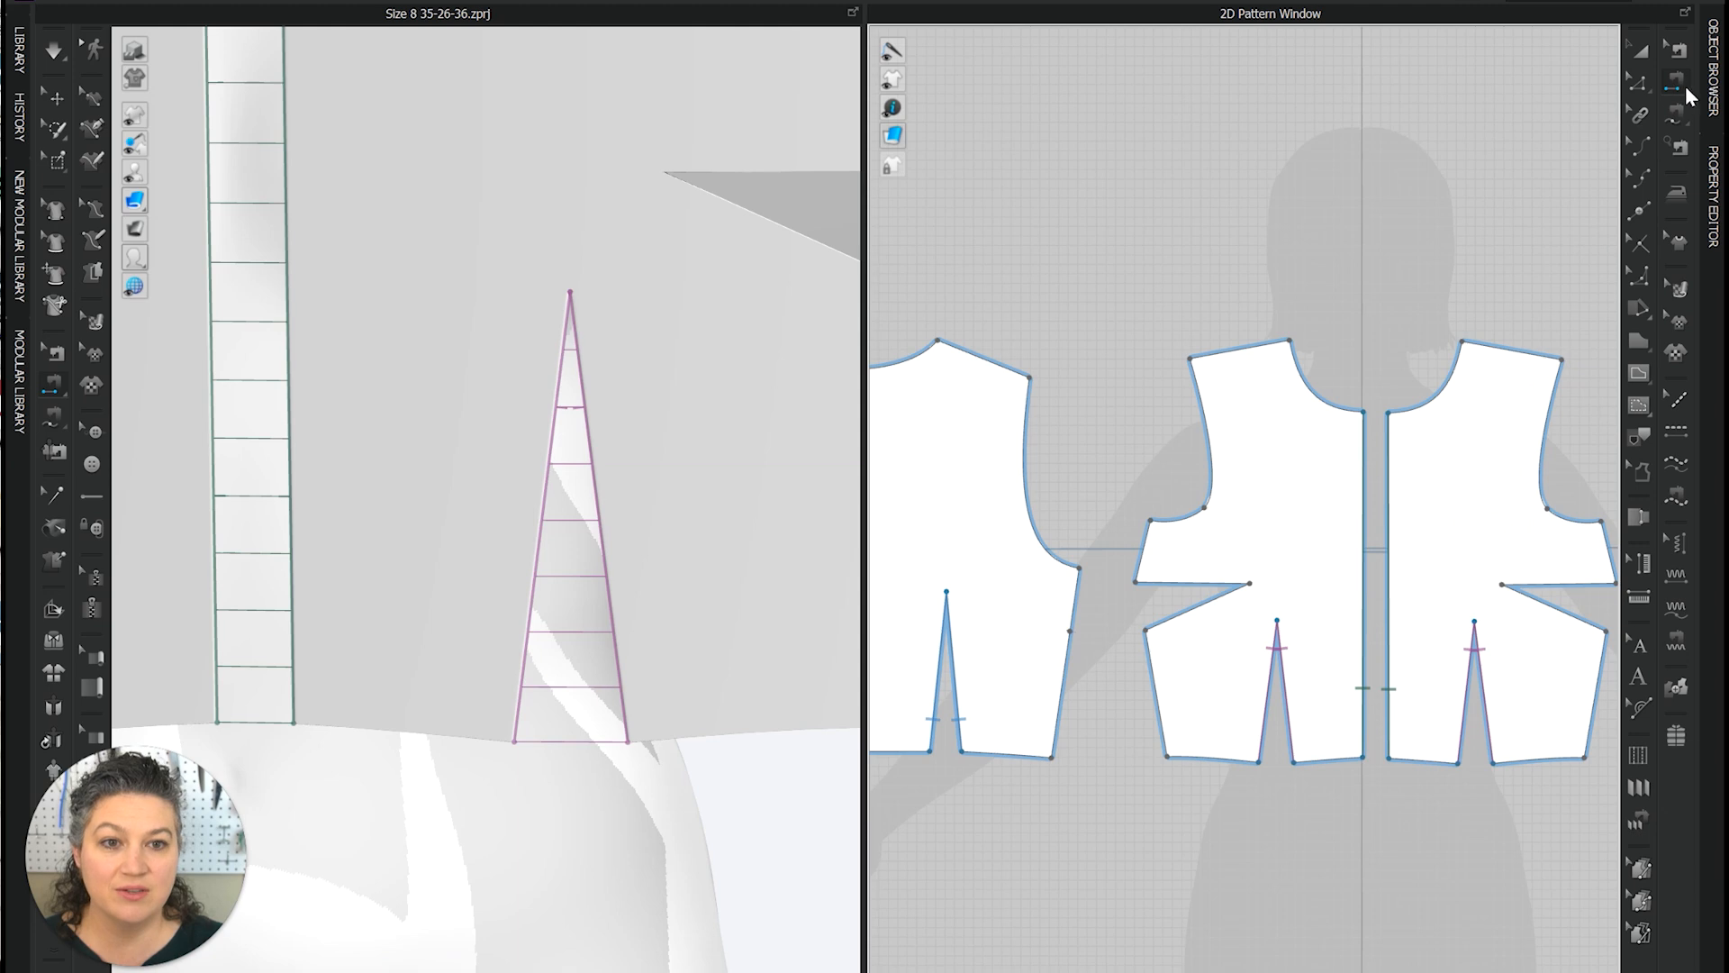
{"action": "left_click", "coordinate": [1683, 112]}
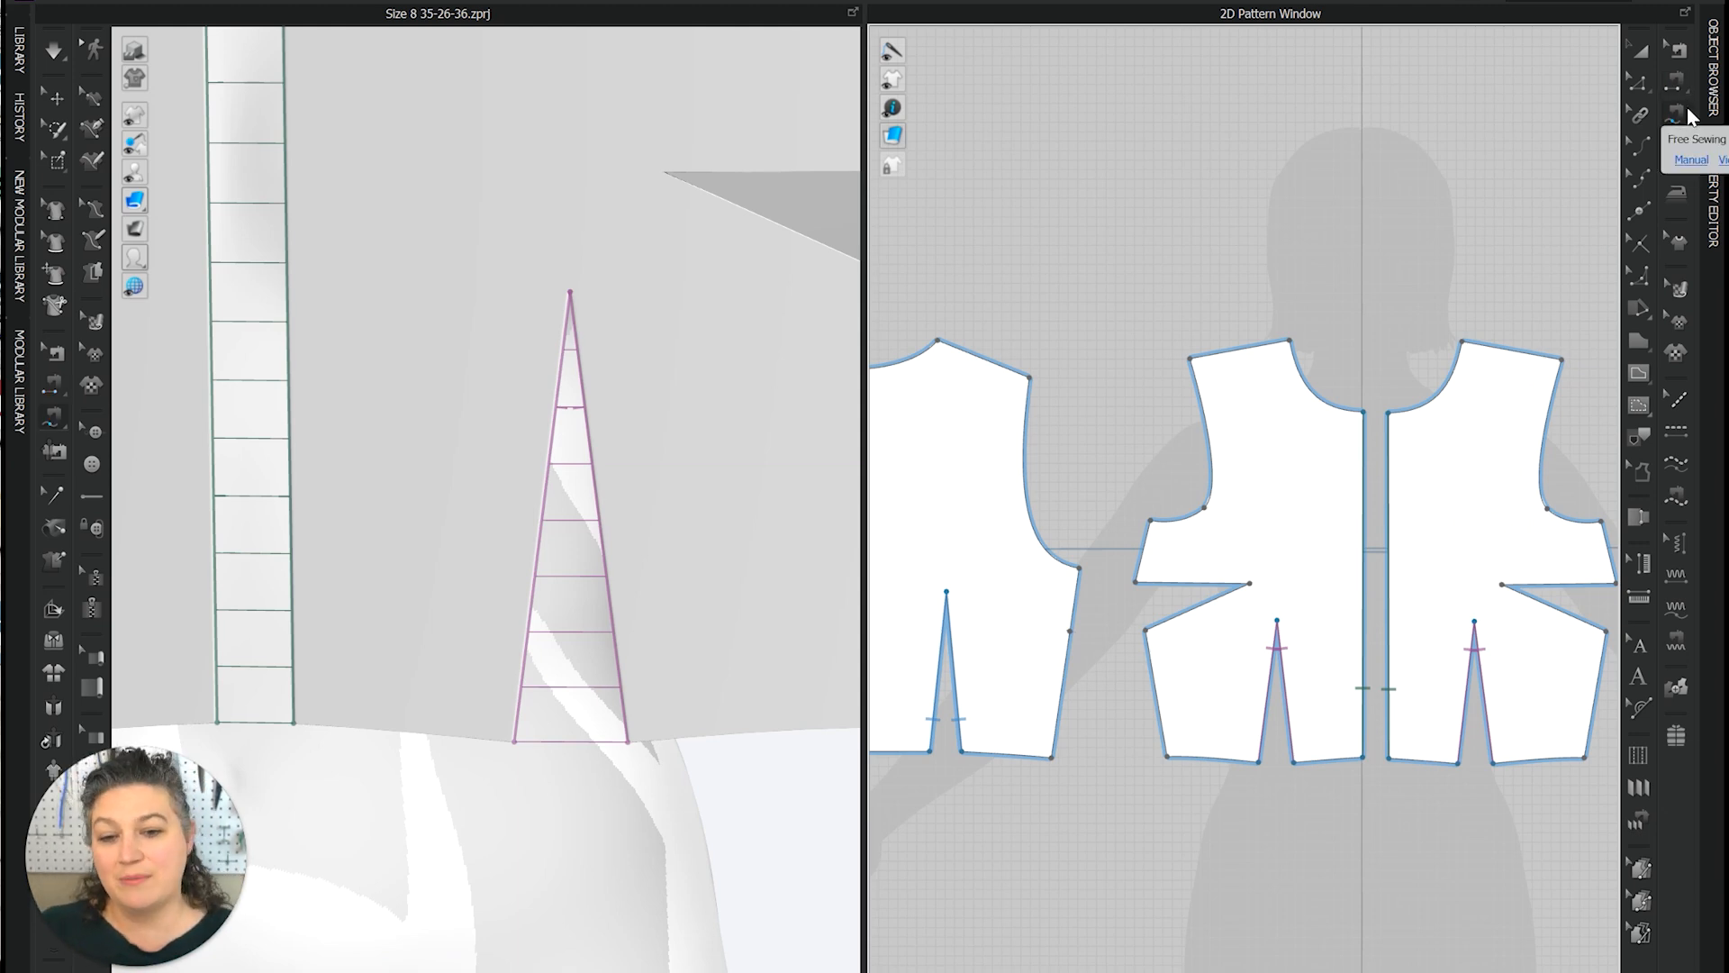
{"action": "scroll", "coordinate": [1118, 691], "scroll_direction": "up", "scroll_amount": 5}
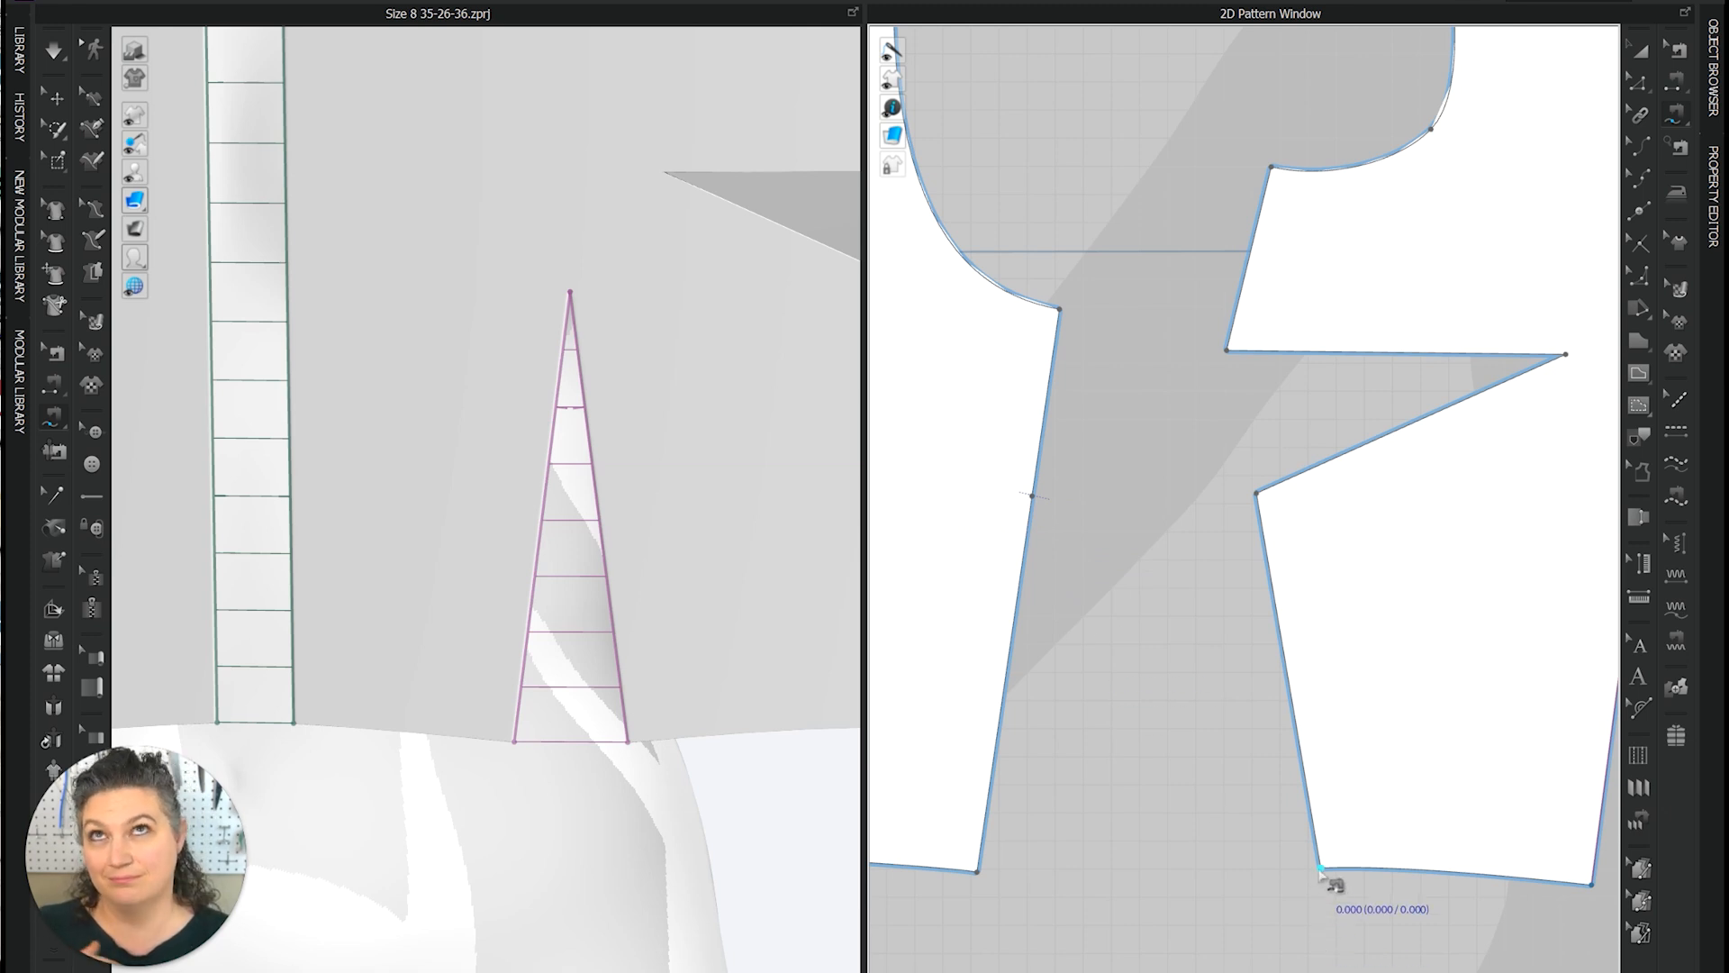
{"action": "left_click", "coordinate": [1320, 870]}
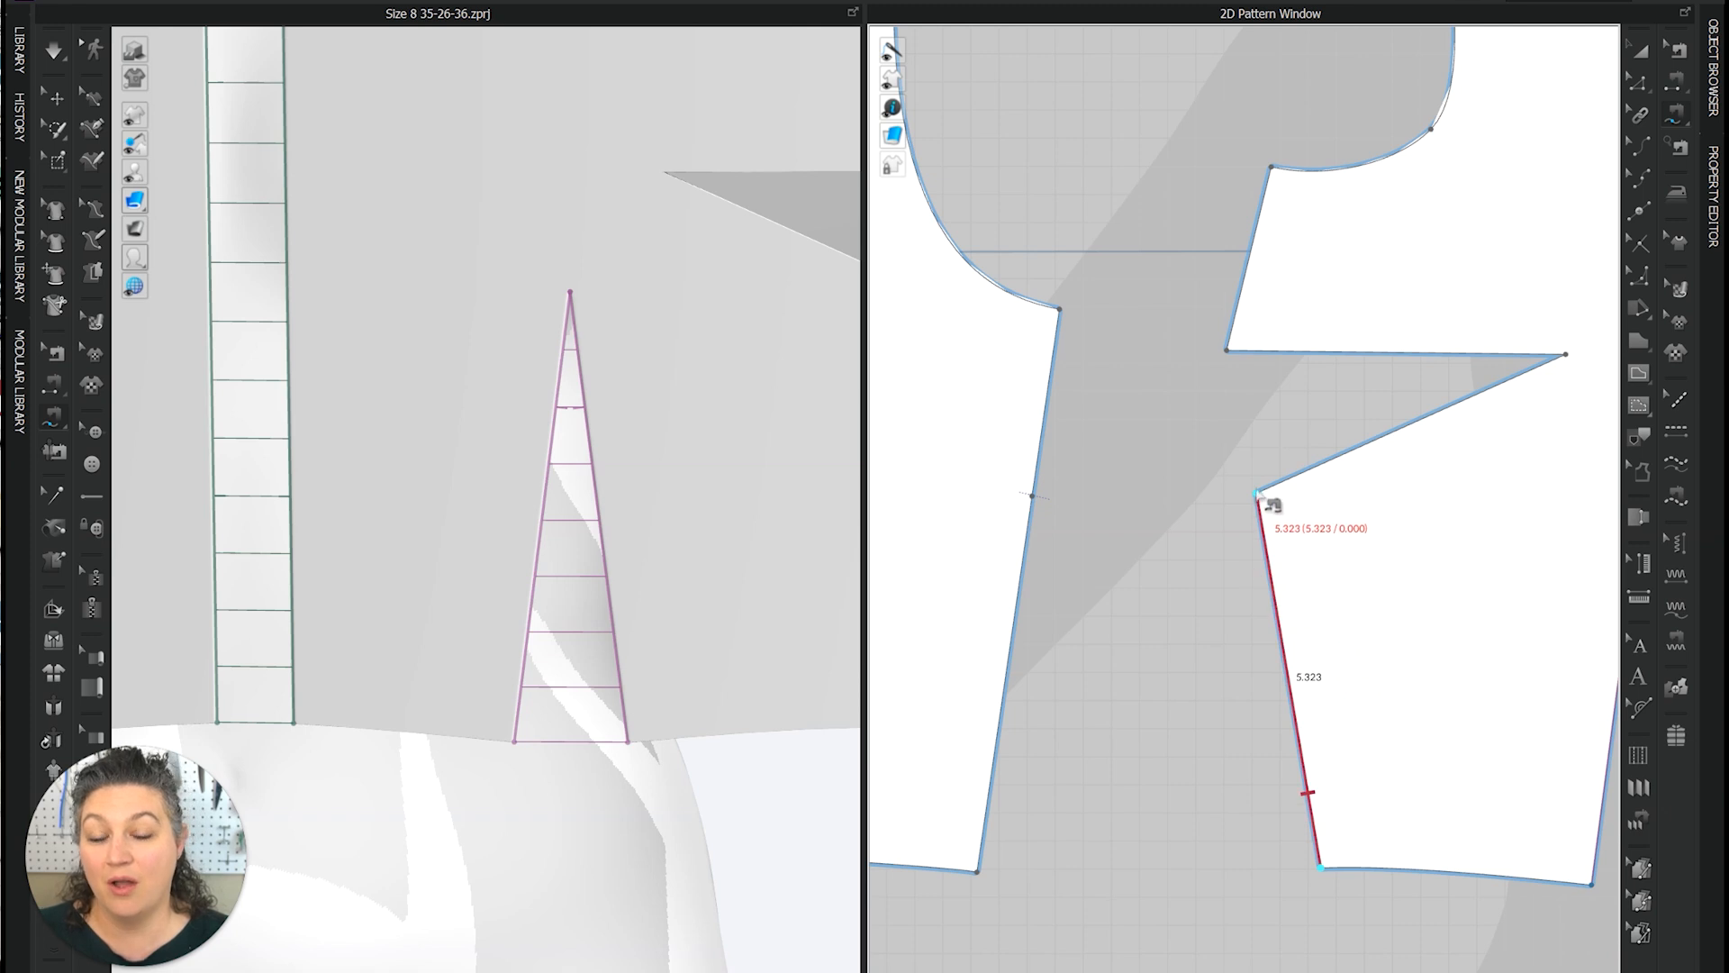
{"action": "left_click", "coordinate": [977, 871]}
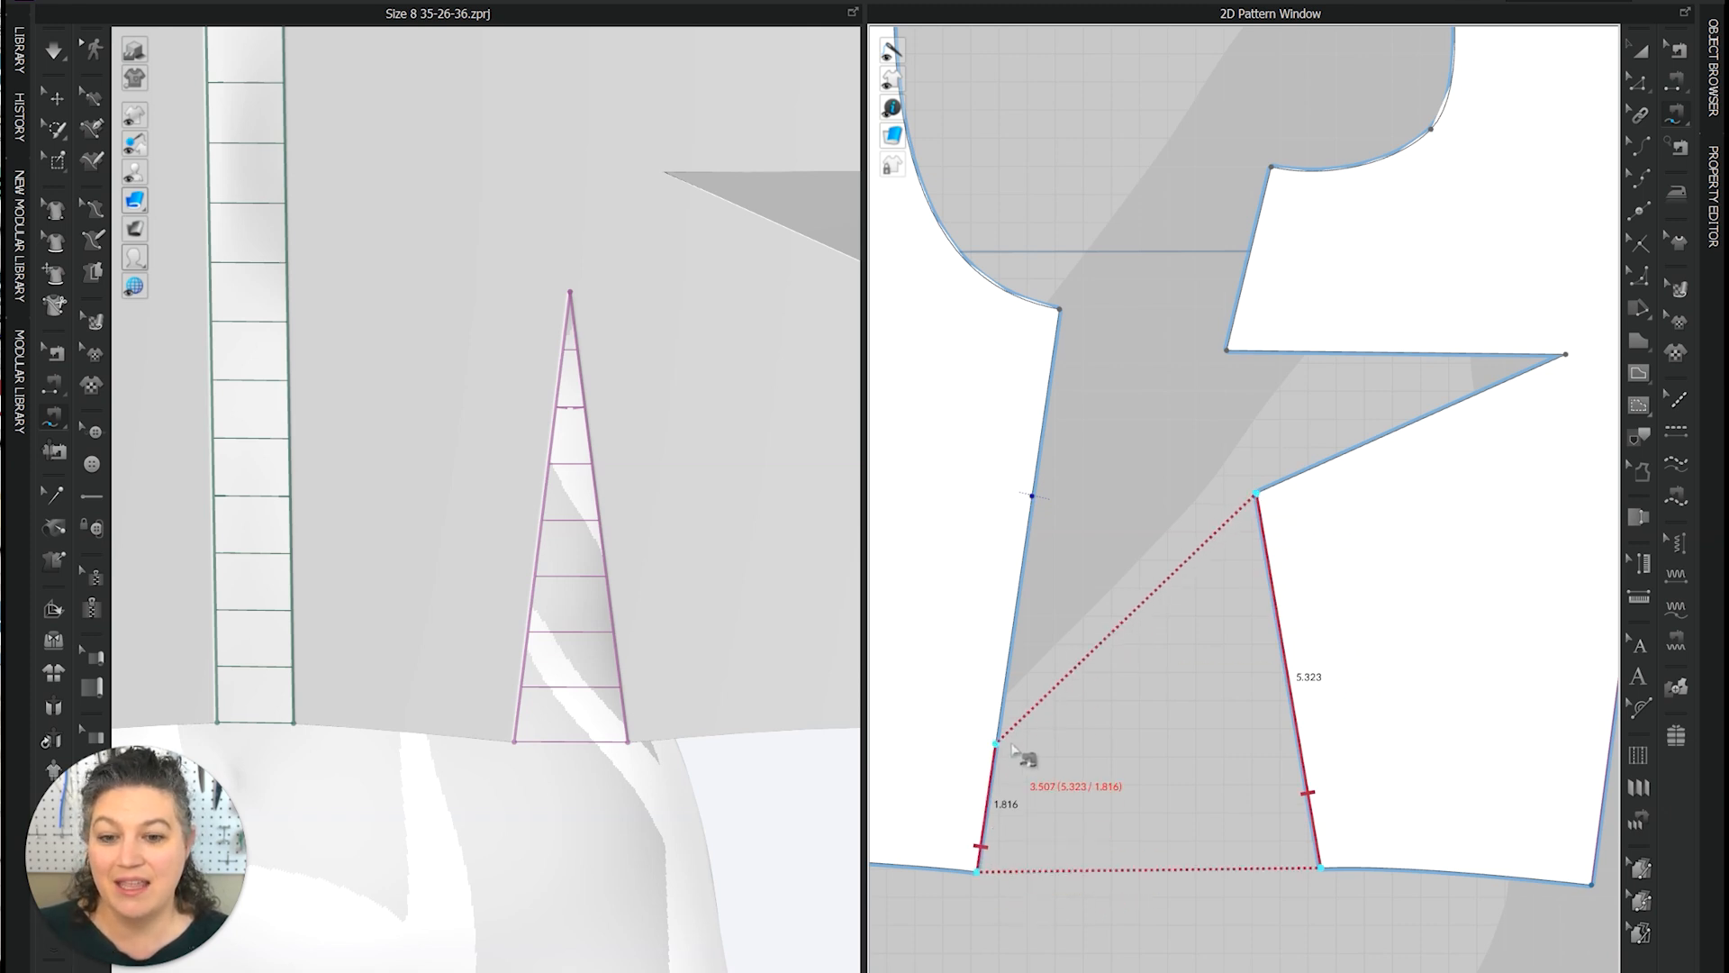
{"action": "scroll", "coordinate": [1034, 510], "scroll_direction": "up", "scroll_amount": 5}
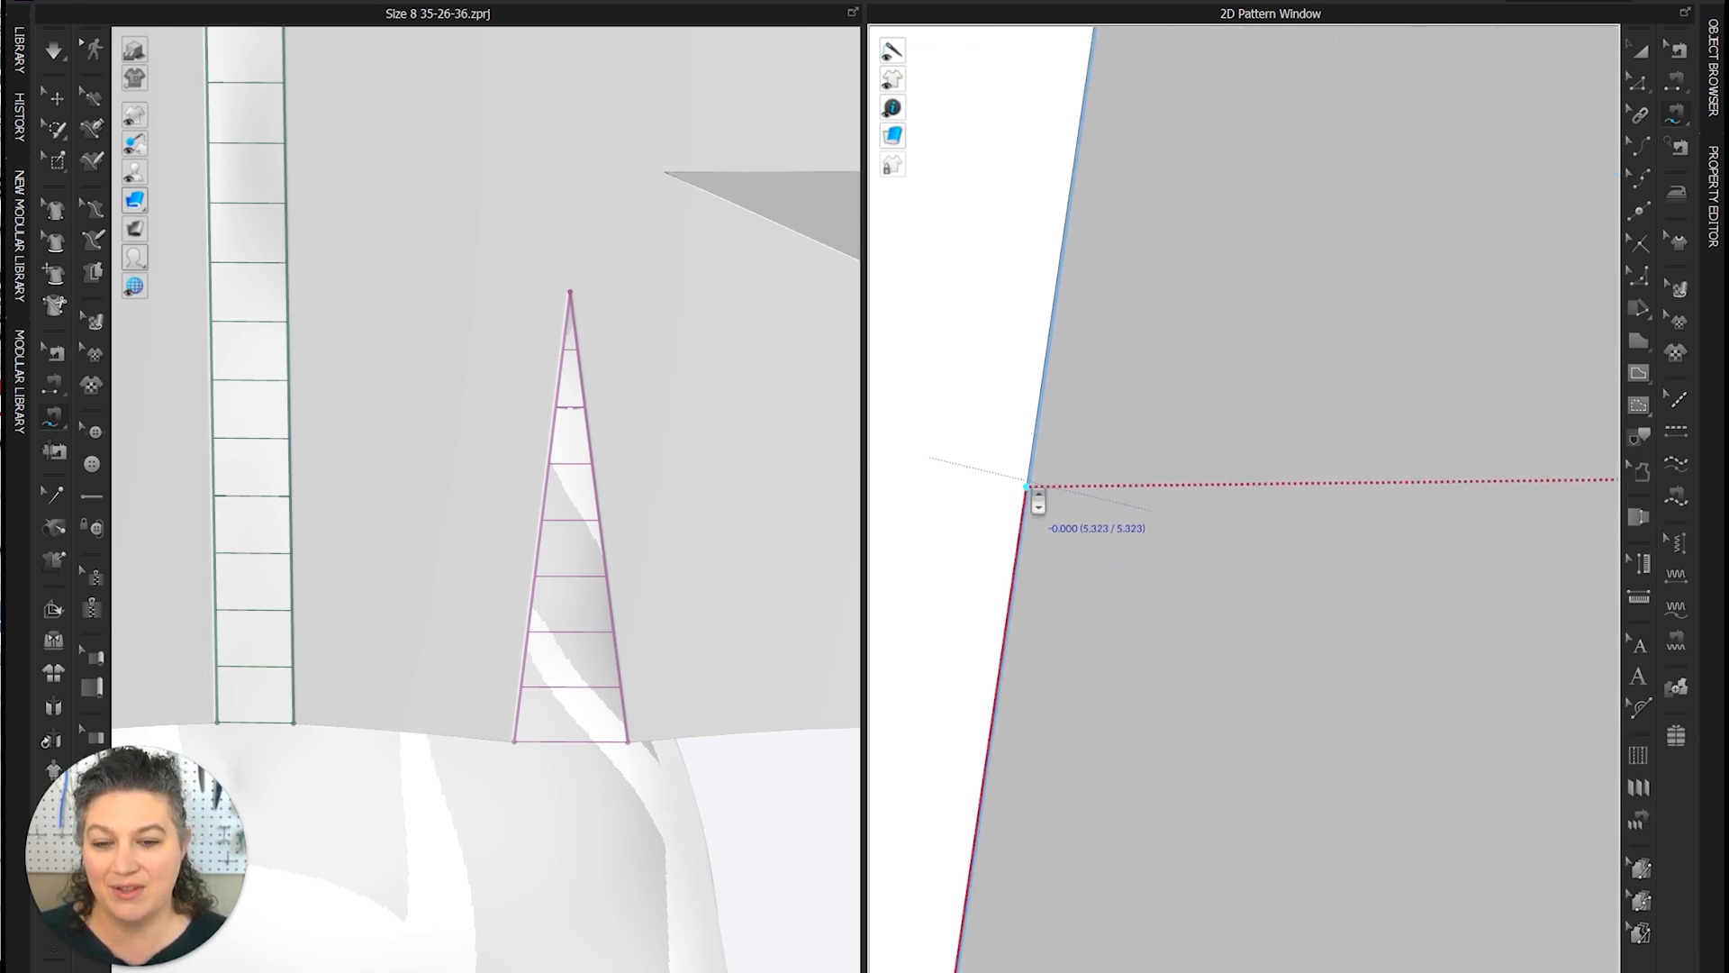
{"action": "scroll", "coordinate": [1032, 493], "scroll_direction": "down", "scroll_amount": 5}
{"action": "scroll", "coordinate": [1040, 503], "scroll_direction": "down", "scroll_amount": 4}
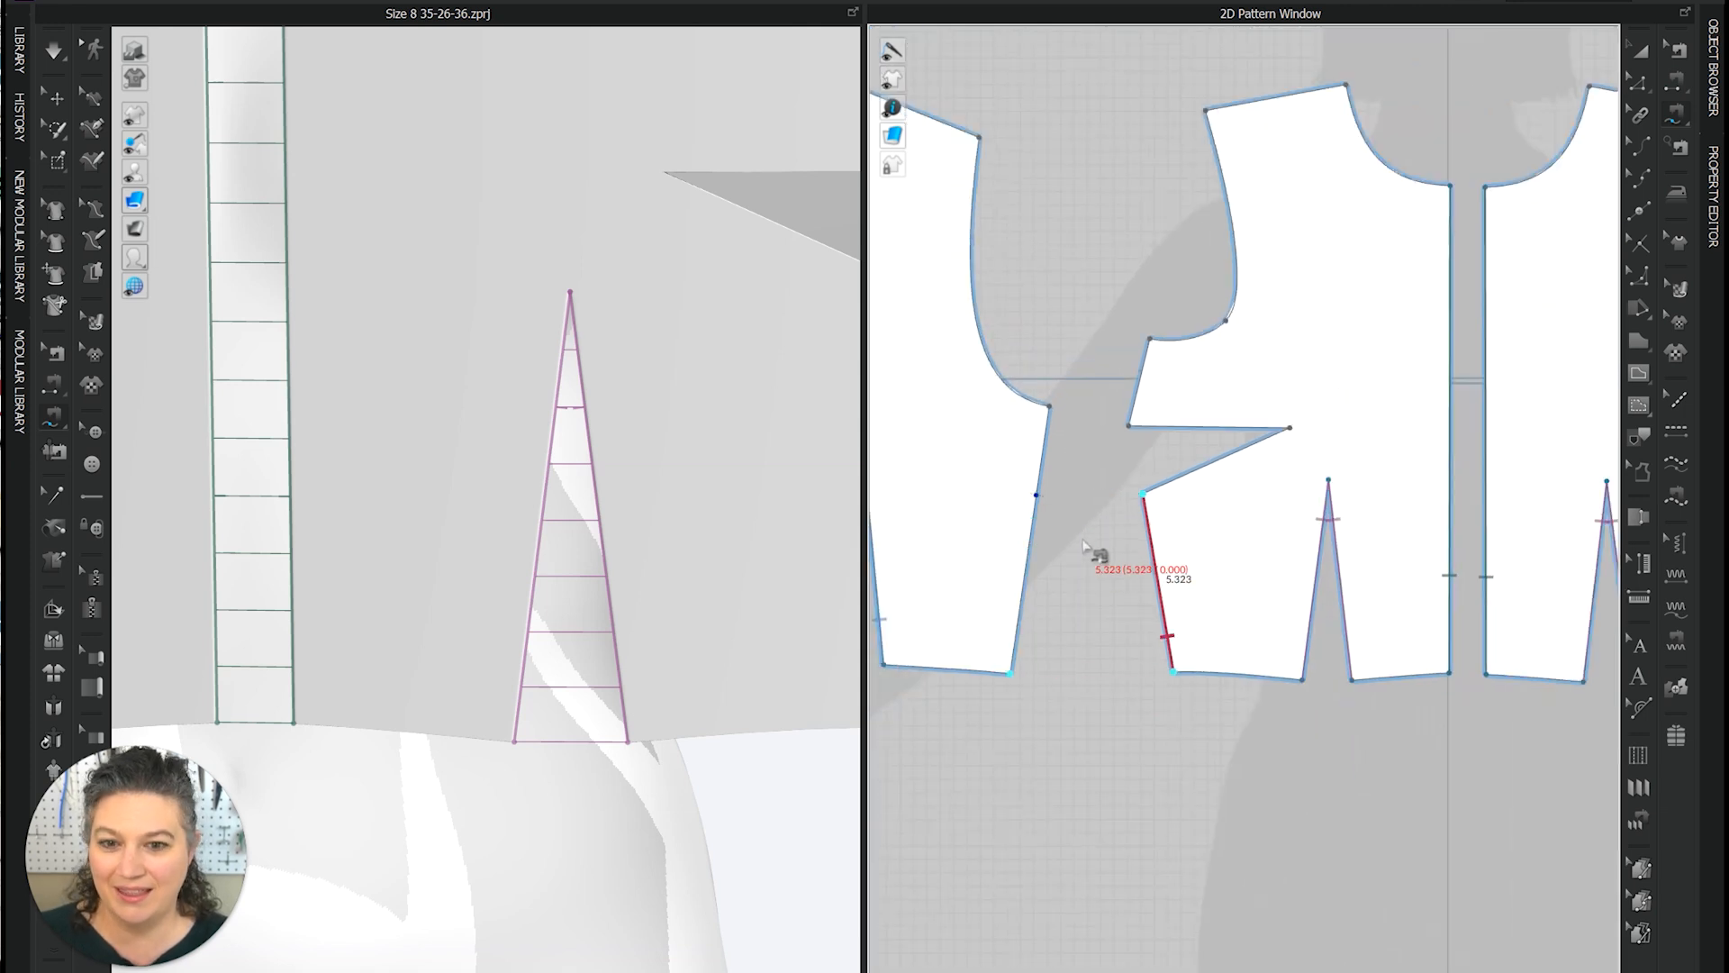
{"action": "key", "text": "z"}
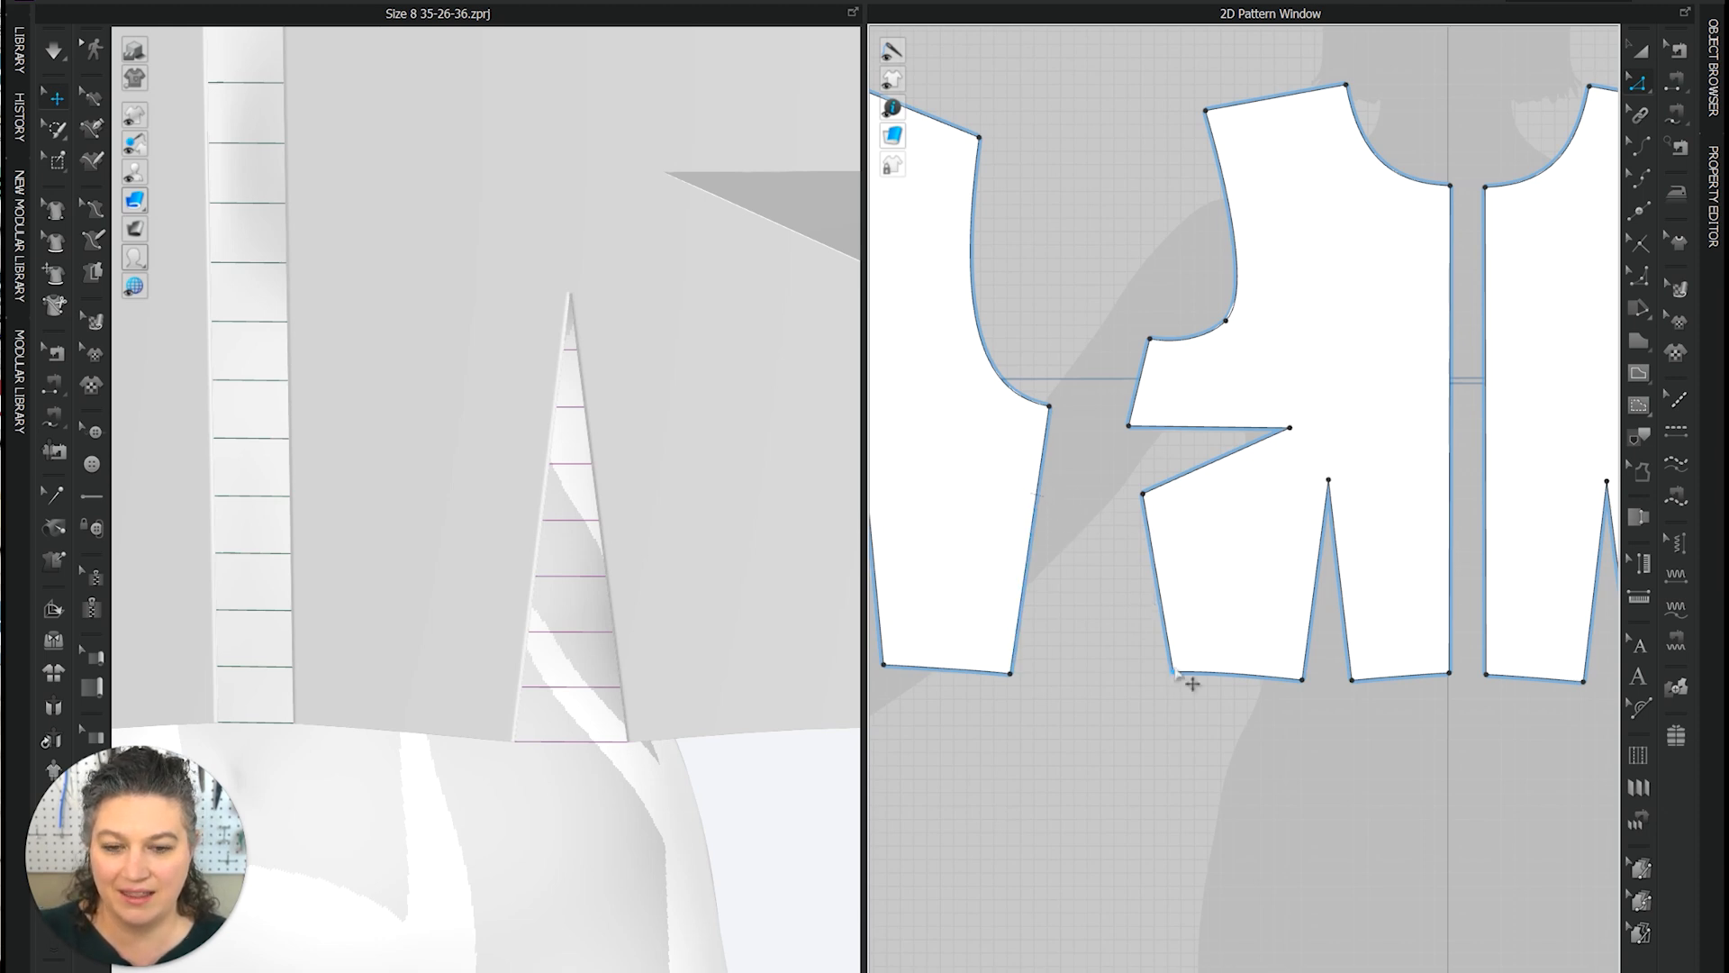
- Free-sew the front side edge below the side dart to the back side edge, from the hem up to the matching 5.323 length point
{"action": "left_click", "coordinate": [1675, 111]}
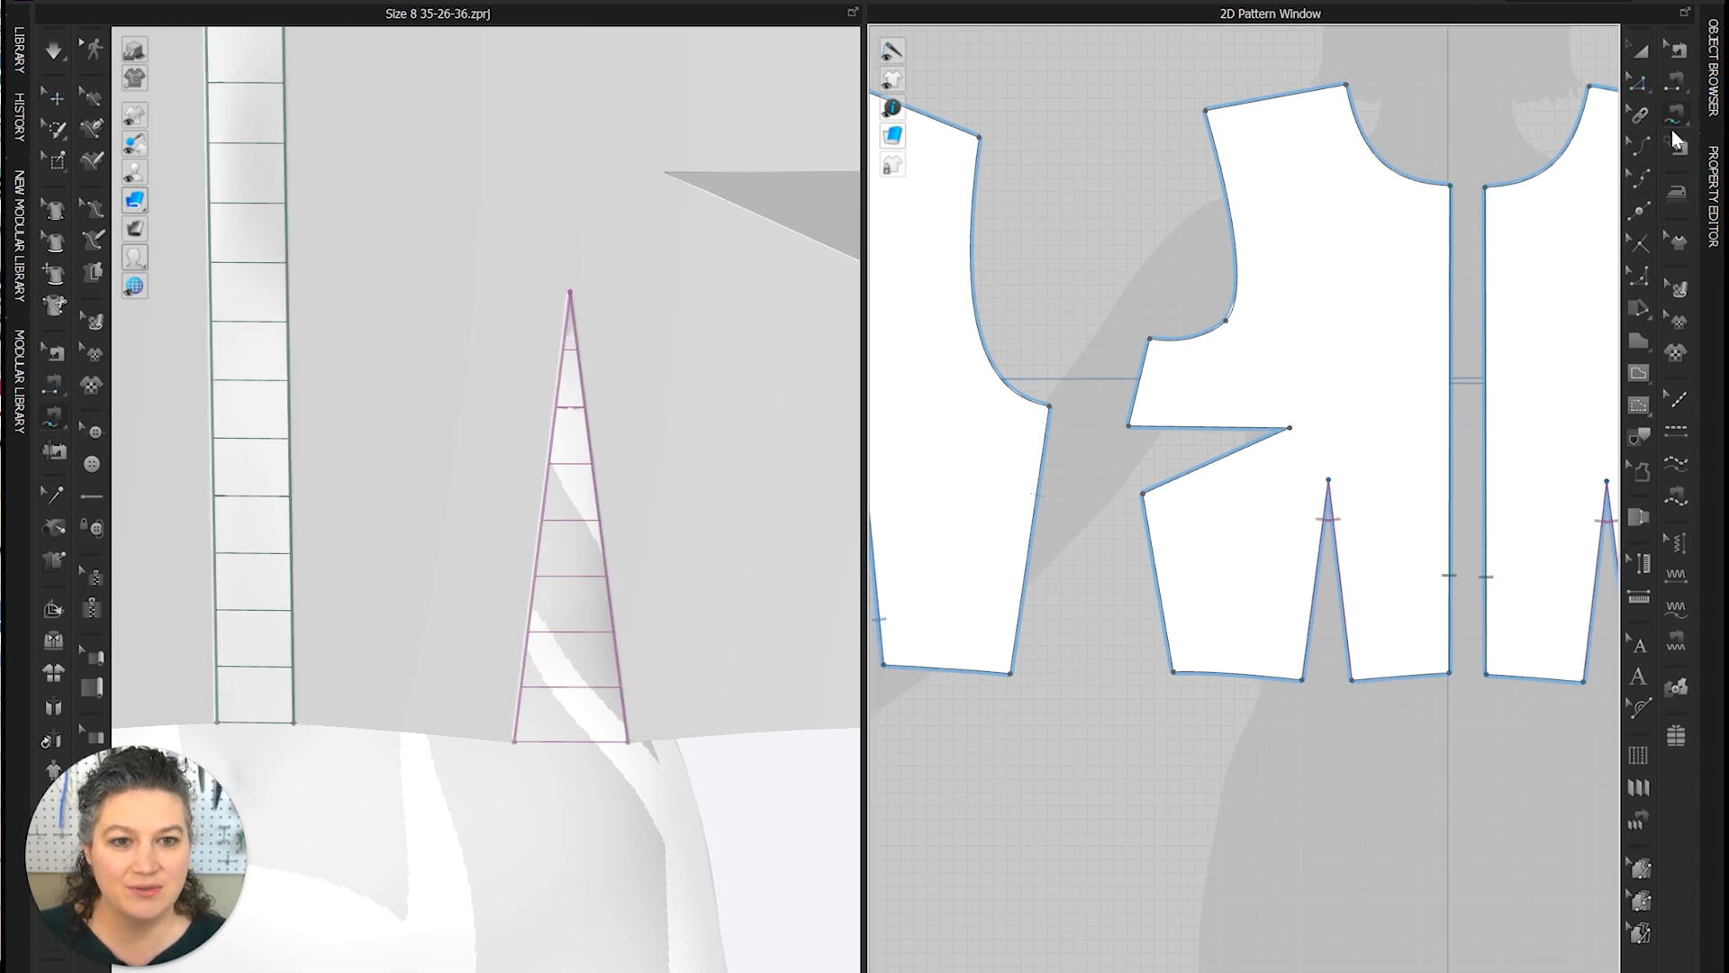
{"action": "left_click", "coordinate": [1144, 510]}
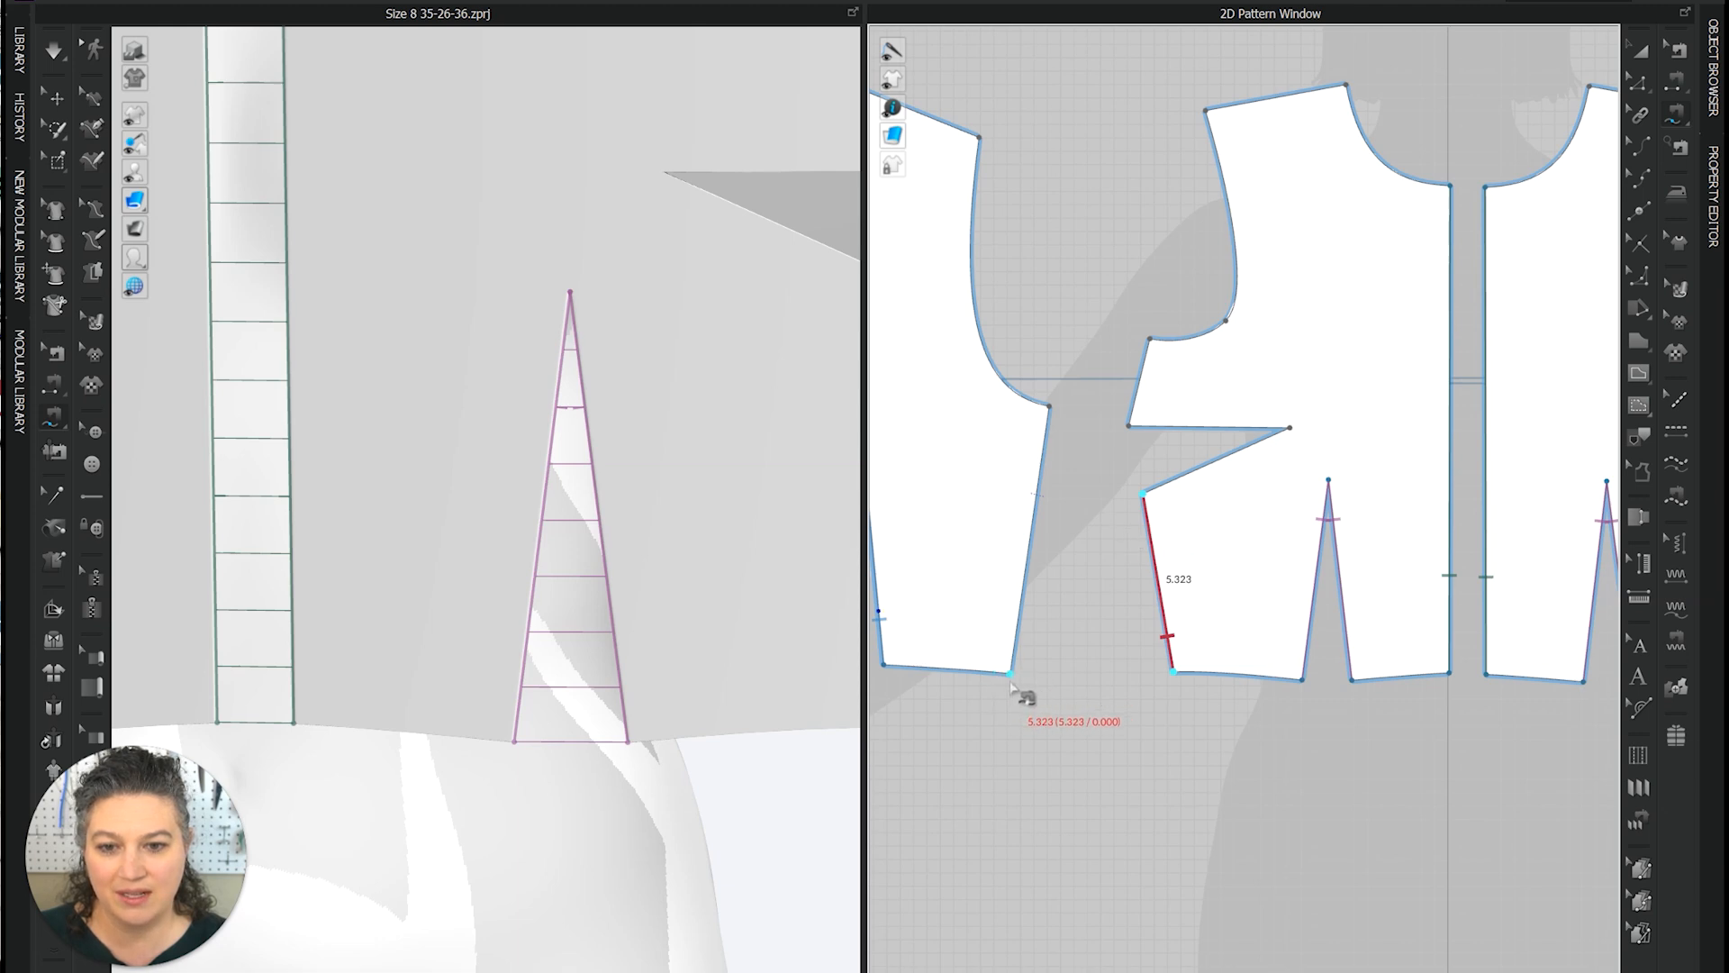
{"action": "scroll", "coordinate": [1058, 540], "scroll_direction": "up", "scroll_amount": 5}
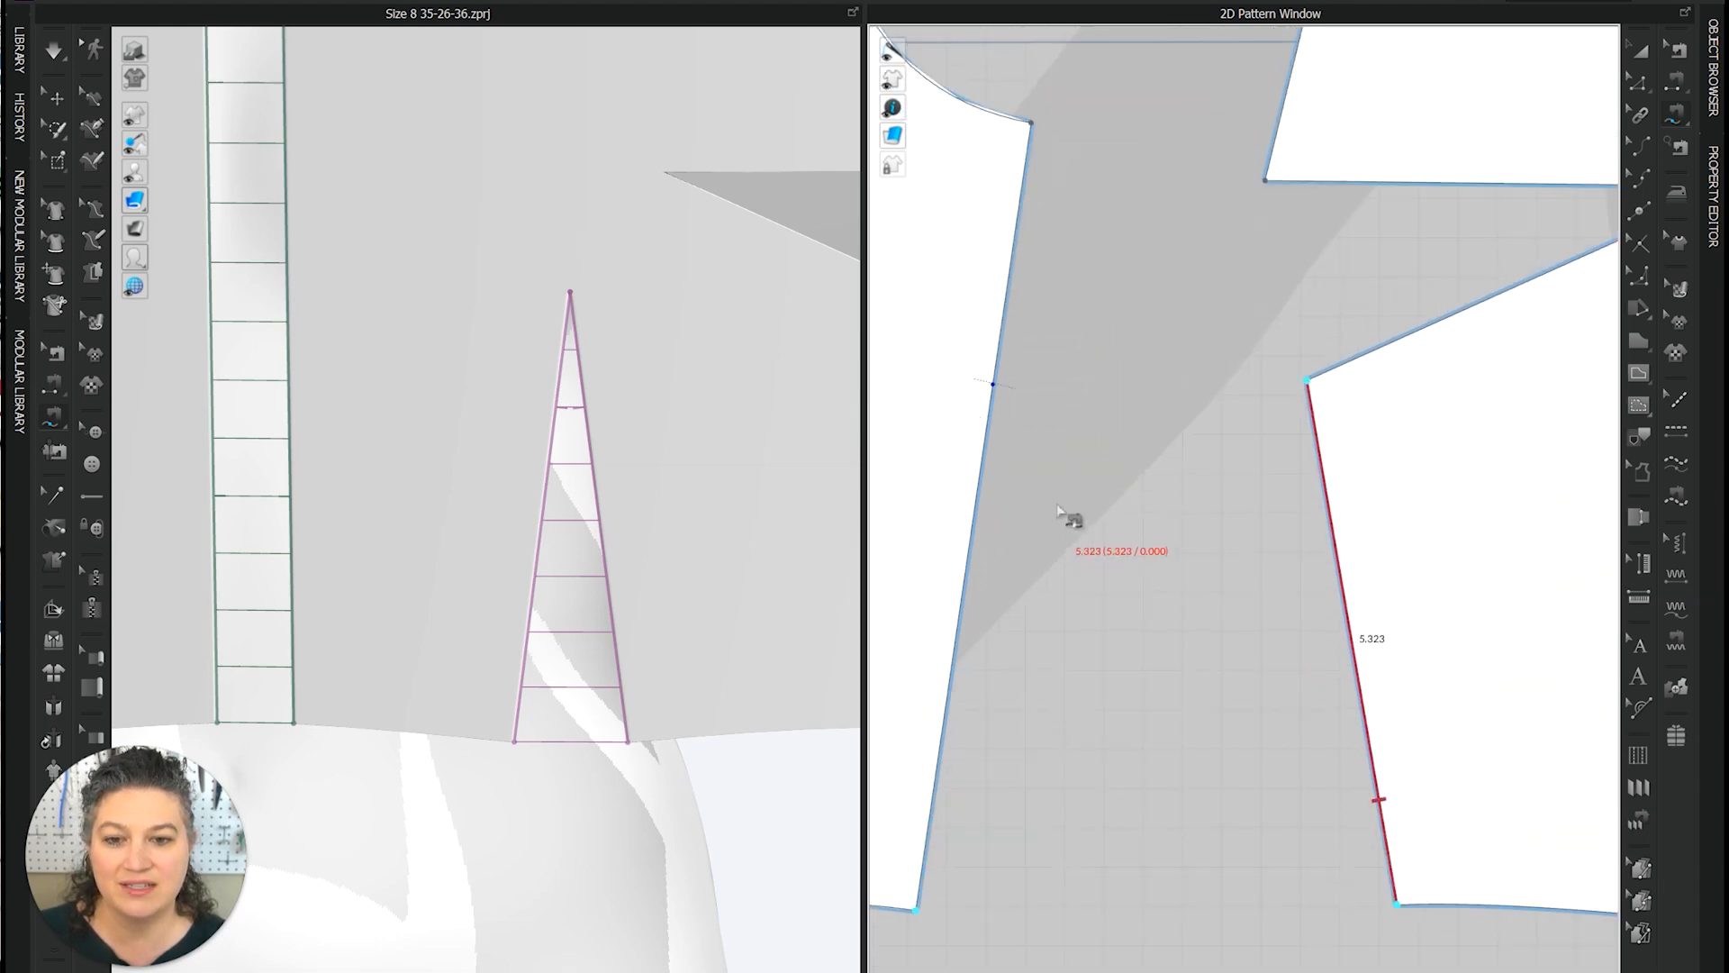
{"action": "left_click", "coordinate": [994, 384]}
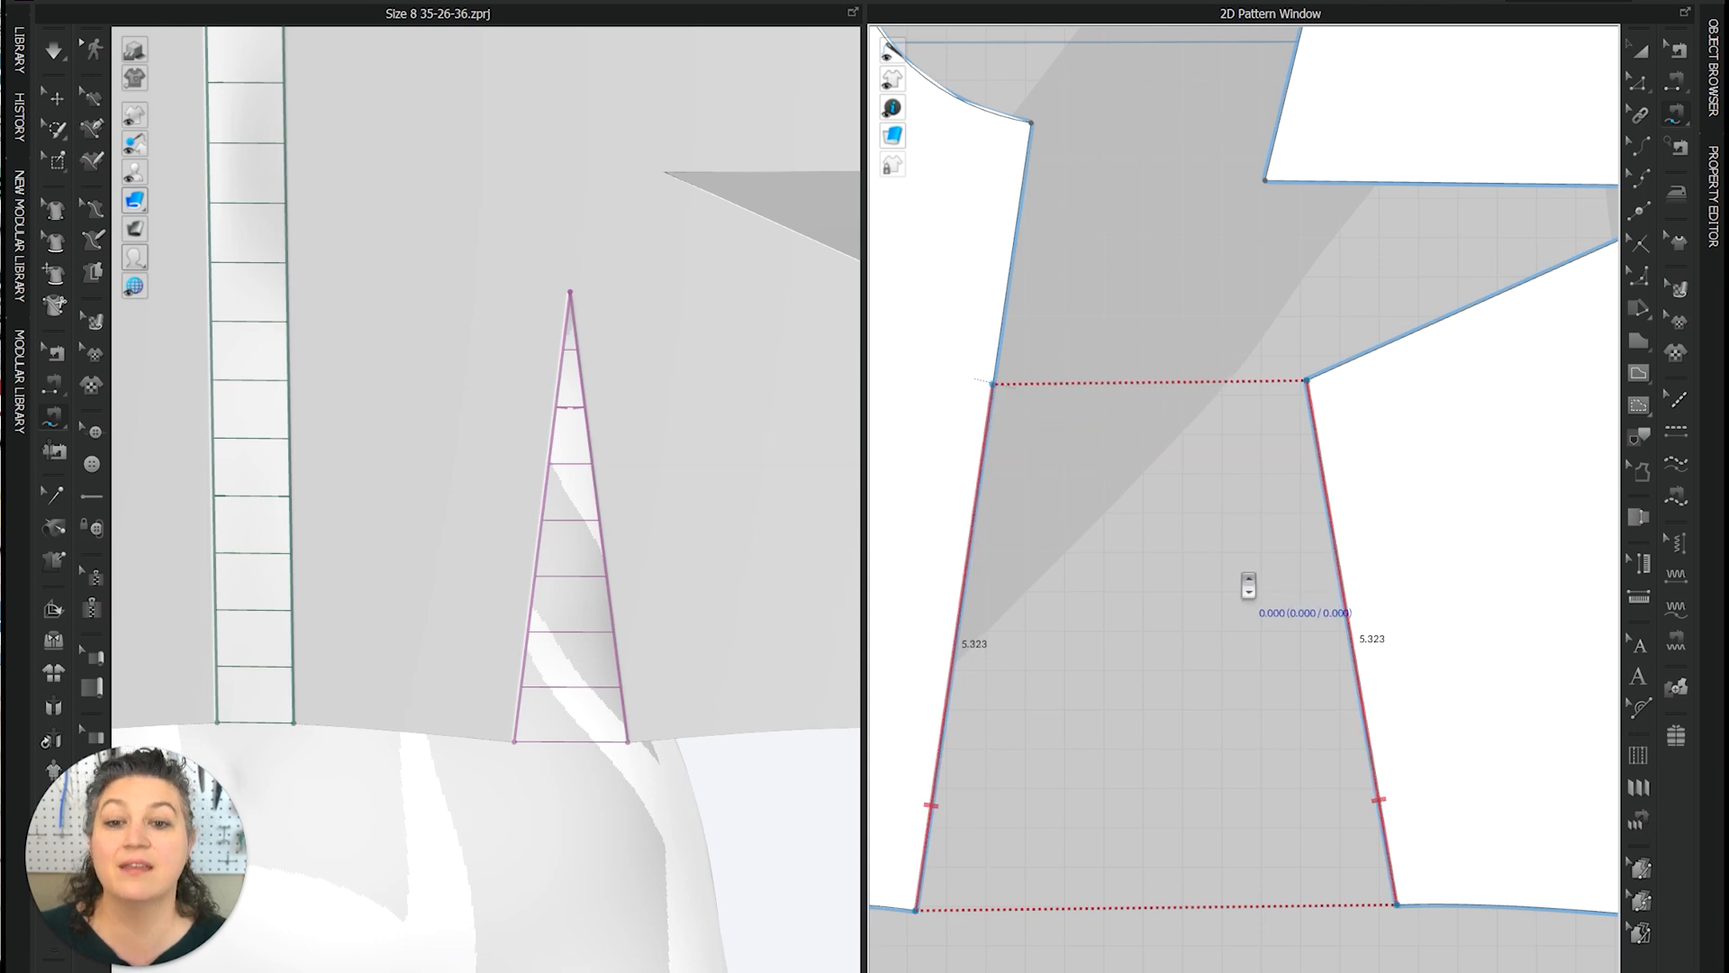
{"action": "scroll", "coordinate": [1147, 595], "scroll_direction": "down", "scroll_amount": 5}
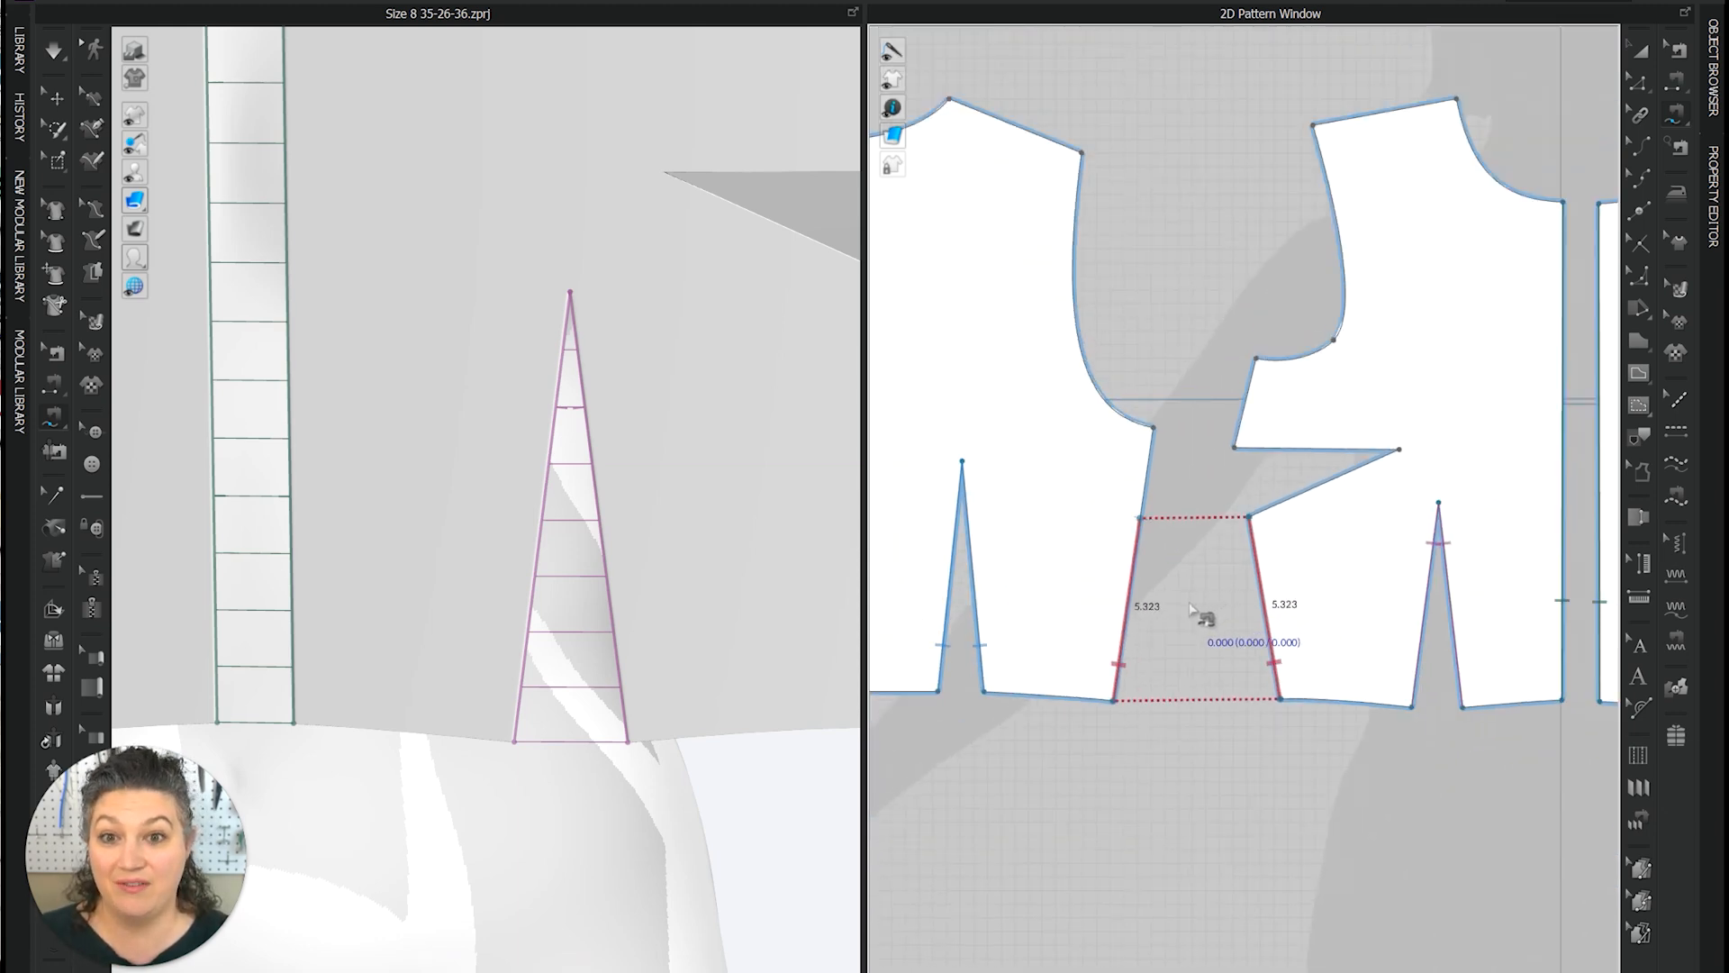
{"action": "scroll", "coordinate": [1207, 600], "scroll_direction": "down", "scroll_amount": 5}
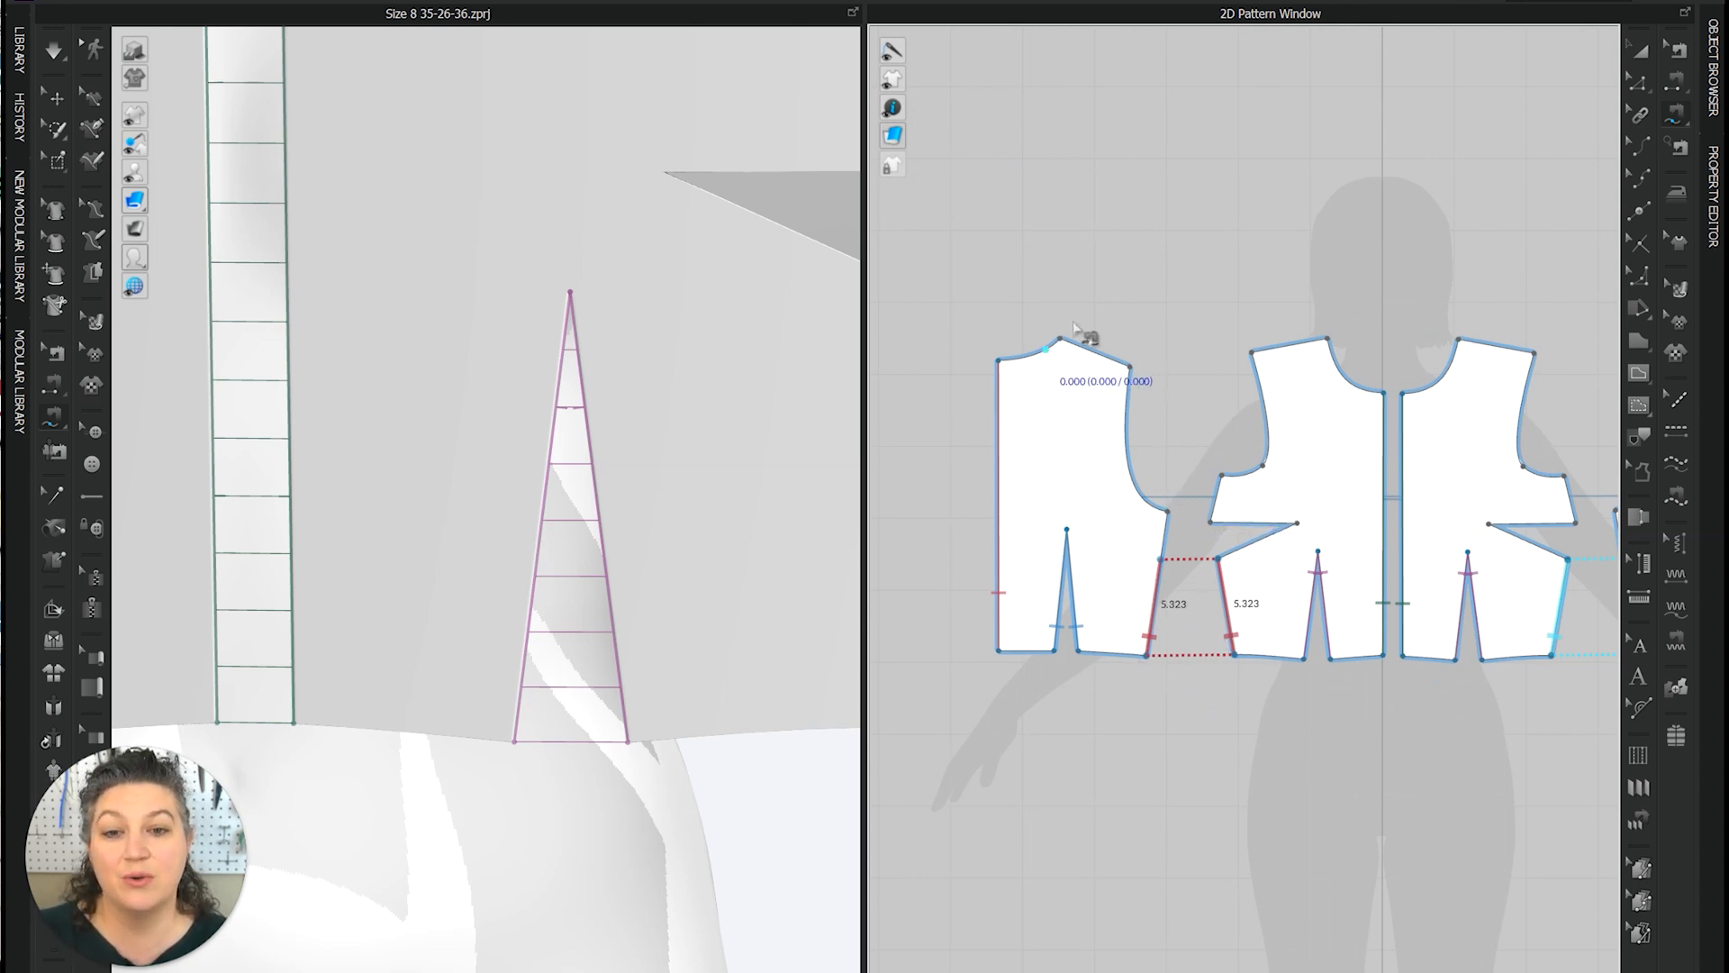
- Sew the front side edge below the side dart to the whole back side edge, from hem to underarm
{"action": "scroll", "coordinate": [1158, 387], "scroll_direction": "up", "scroll_amount": 5}
{"action": "middle_click_drag", "start_coordinate": [1177, 463], "coordinate": [1188, 548]}
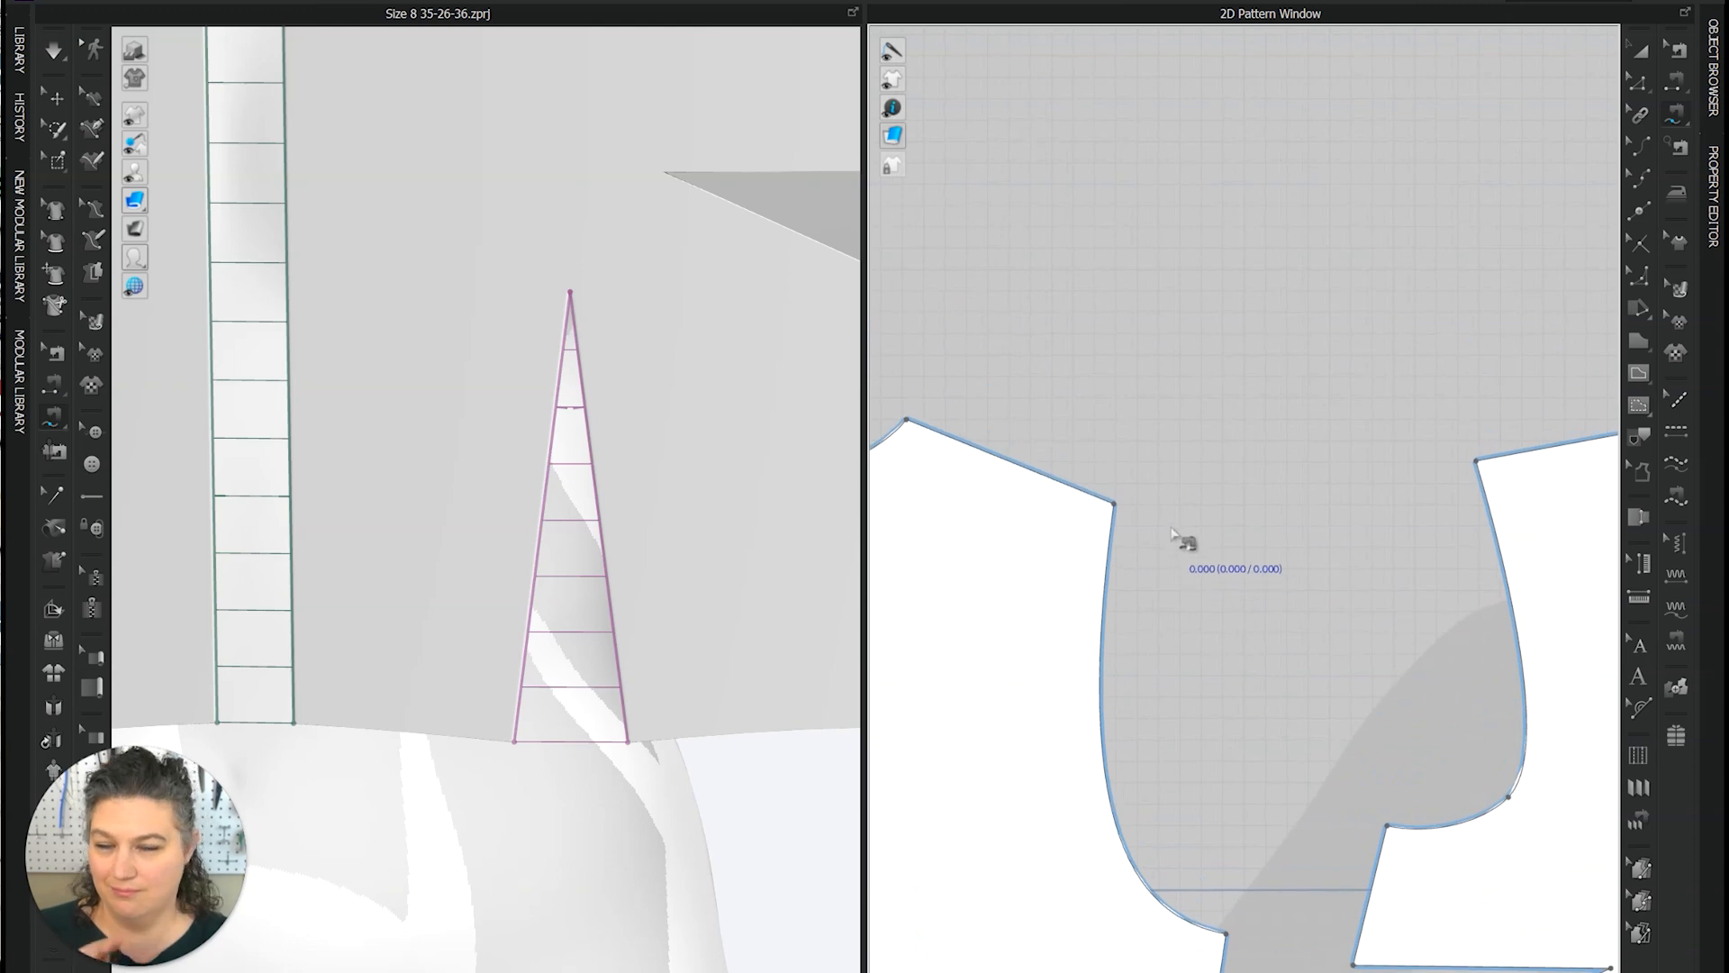
{"action": "scroll", "coordinate": [1331, 517], "scroll_direction": "down", "scroll_amount": 5}
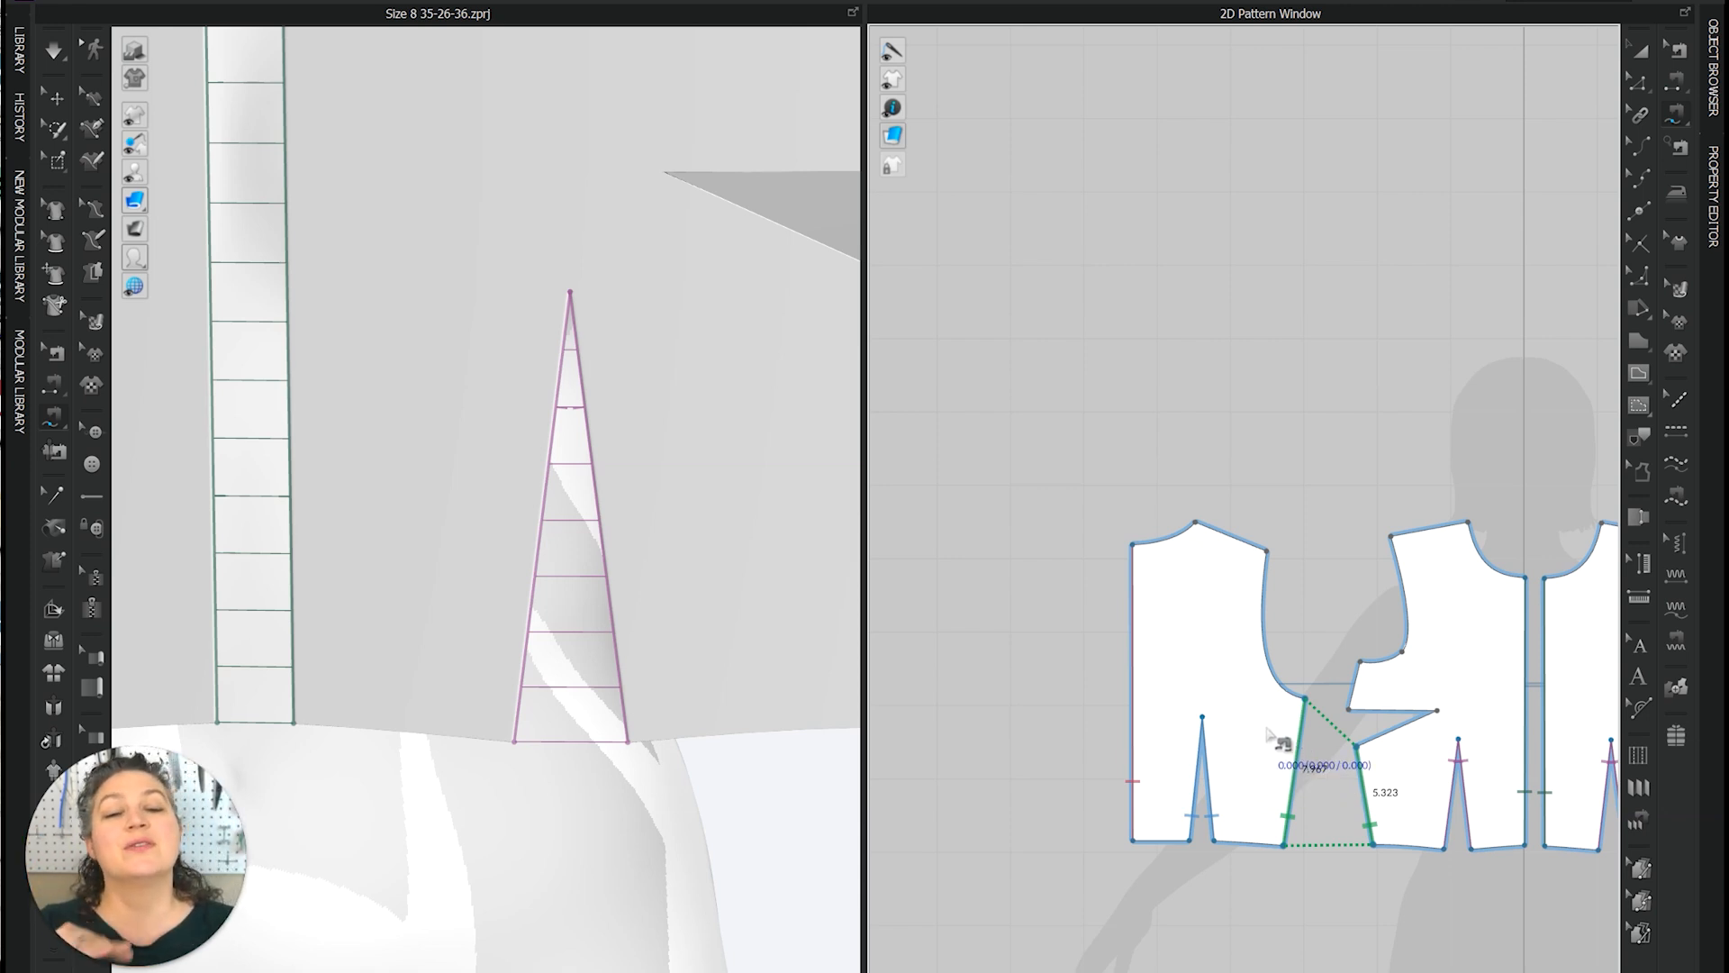
- Replace the full-length side seam with a free-sewn one below the side dart, from the hem up to the matching 5.323 length
{"action": "scroll", "coordinate": [1278, 774], "scroll_direction": "down", "scroll_amount": 2}
{"action": "right_click_drag", "start_coordinate": [1294, 800], "coordinate": [1036, 630]}
{"action": "scroll", "coordinate": [1040, 631], "scroll_direction": "down", "scroll_amount": 1}
{"action": "scroll", "coordinate": [1040, 626], "scroll_direction": "up", "scroll_amount": 2}
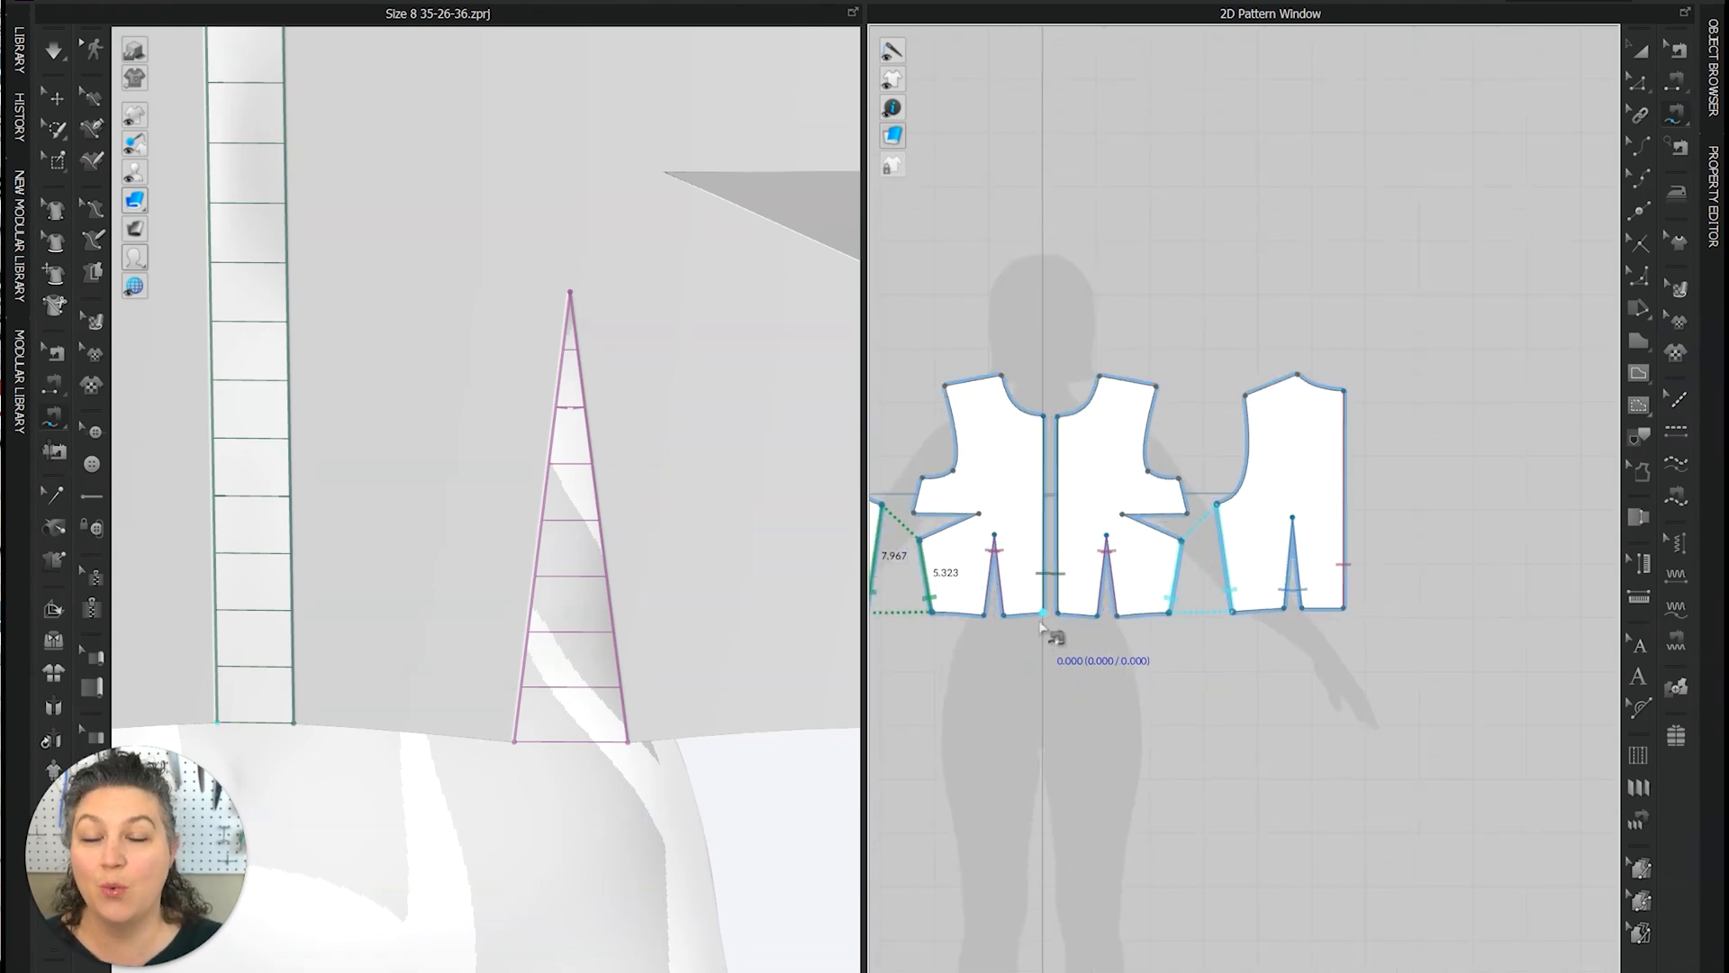
{"action": "scroll", "coordinate": [1063, 581], "scroll_direction": "up", "scroll_amount": 3}
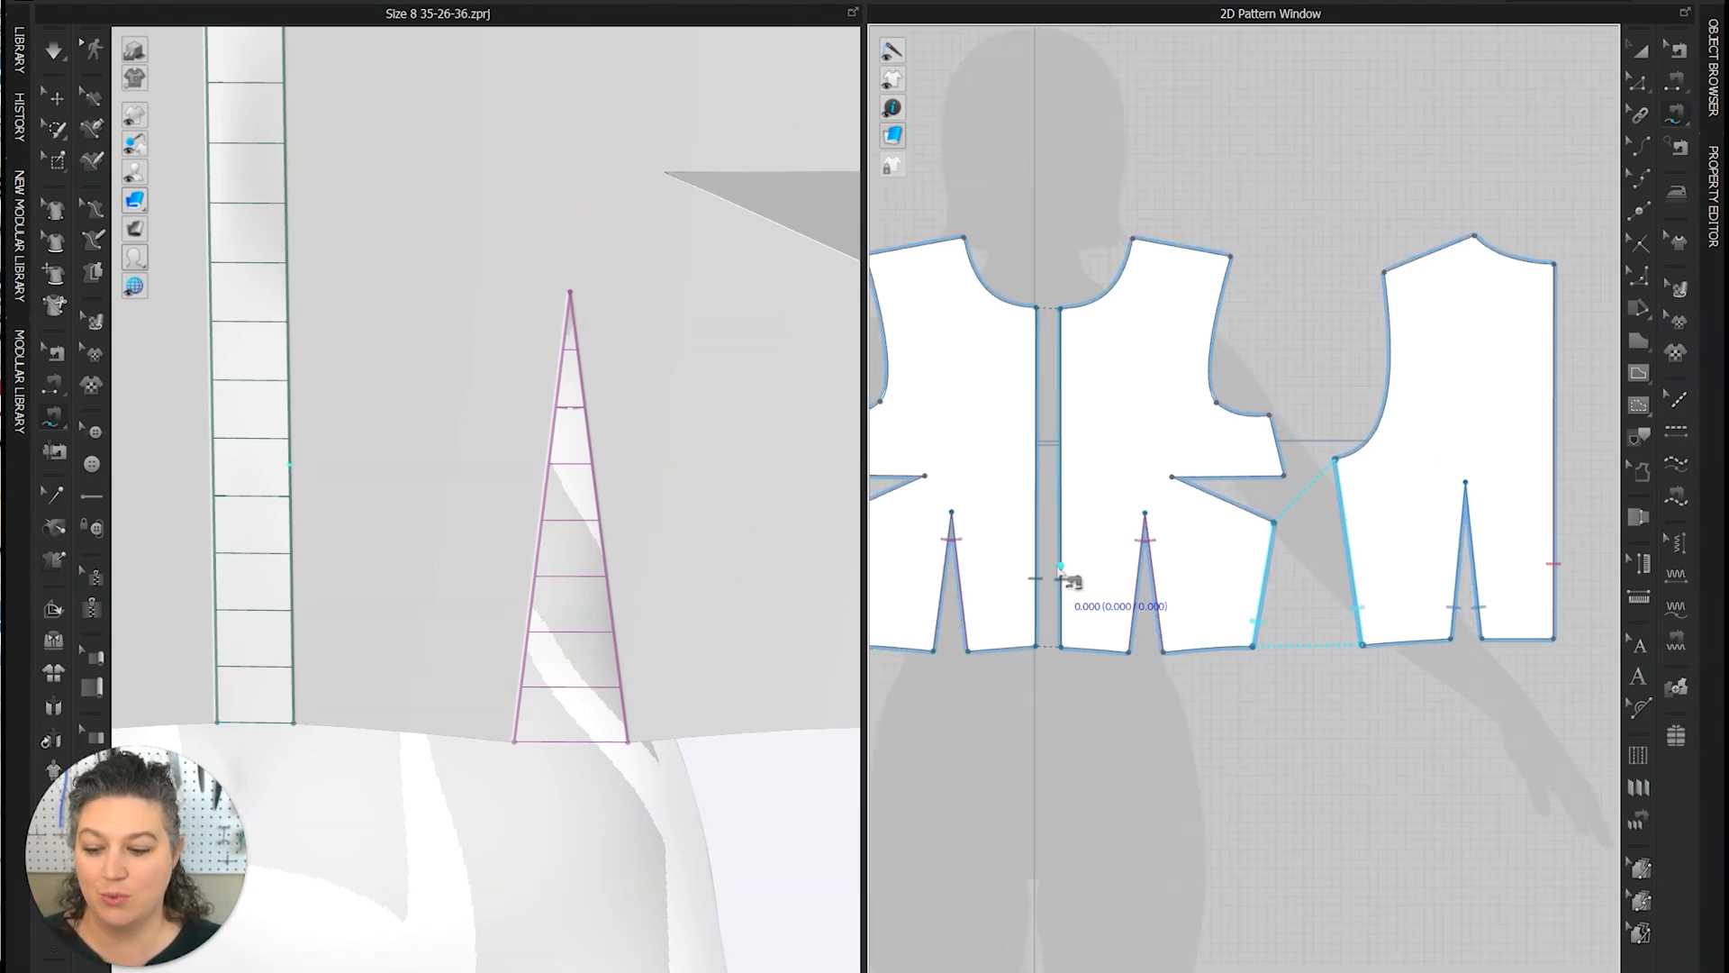
{"action": "right_click_drag", "start_coordinate": [1042, 586], "coordinate": [1293, 621]}
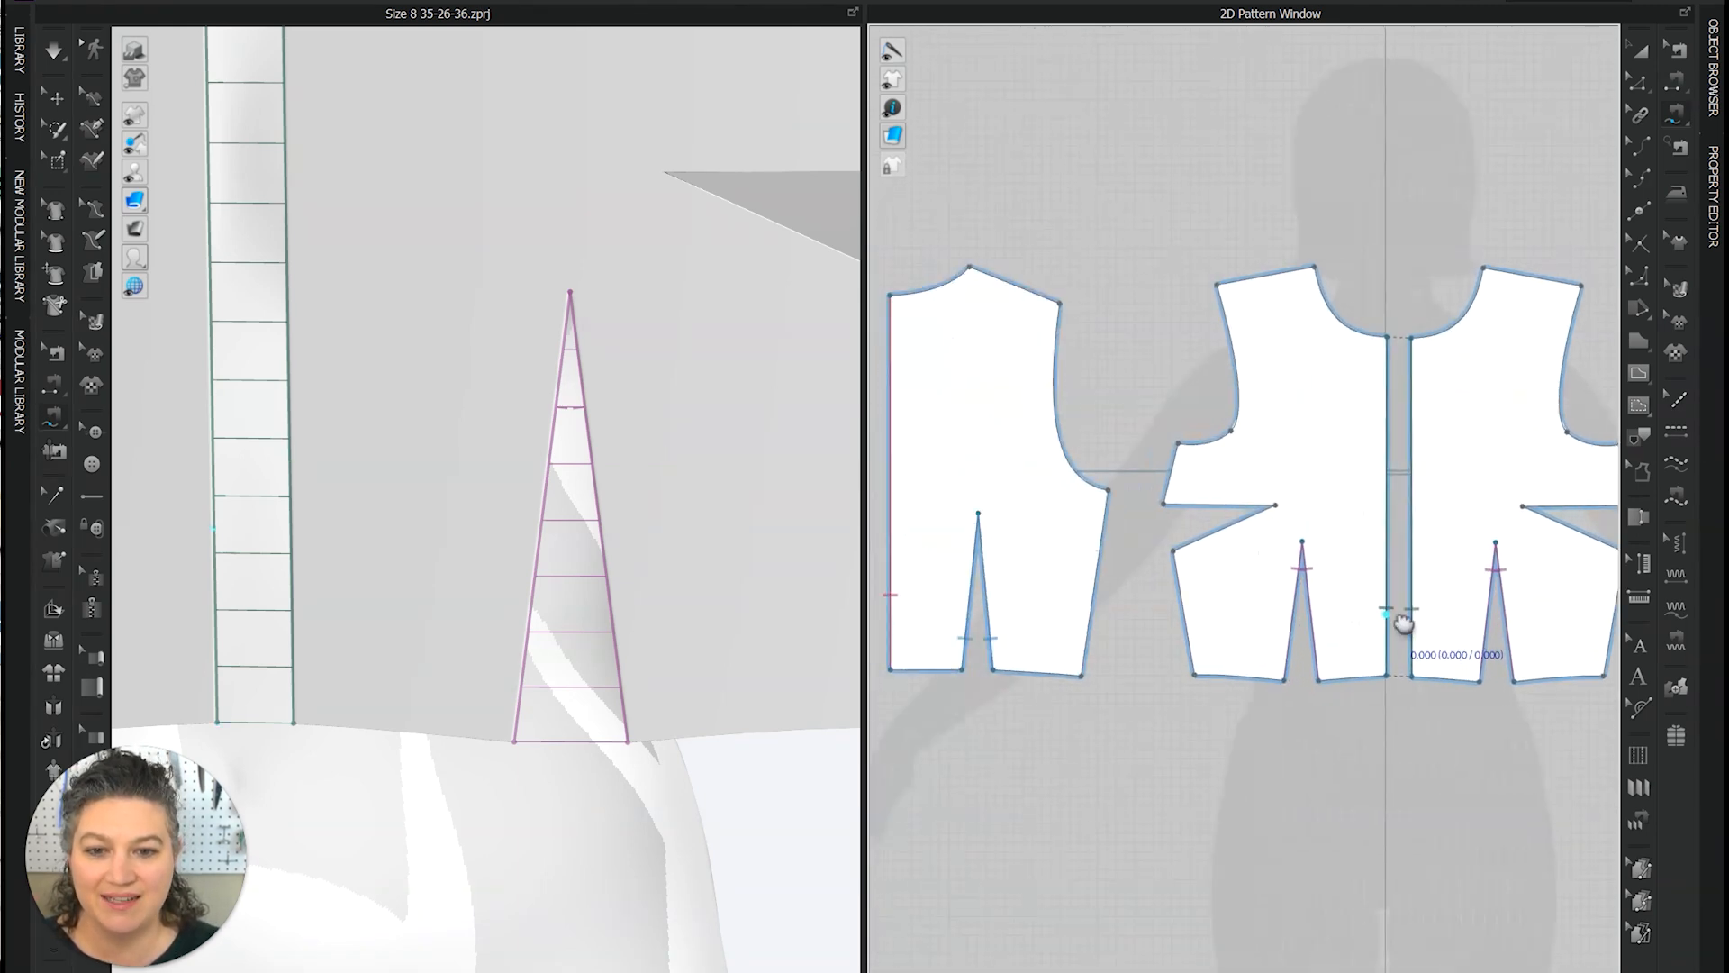
{"action": "left_click", "coordinate": [1191, 676]}
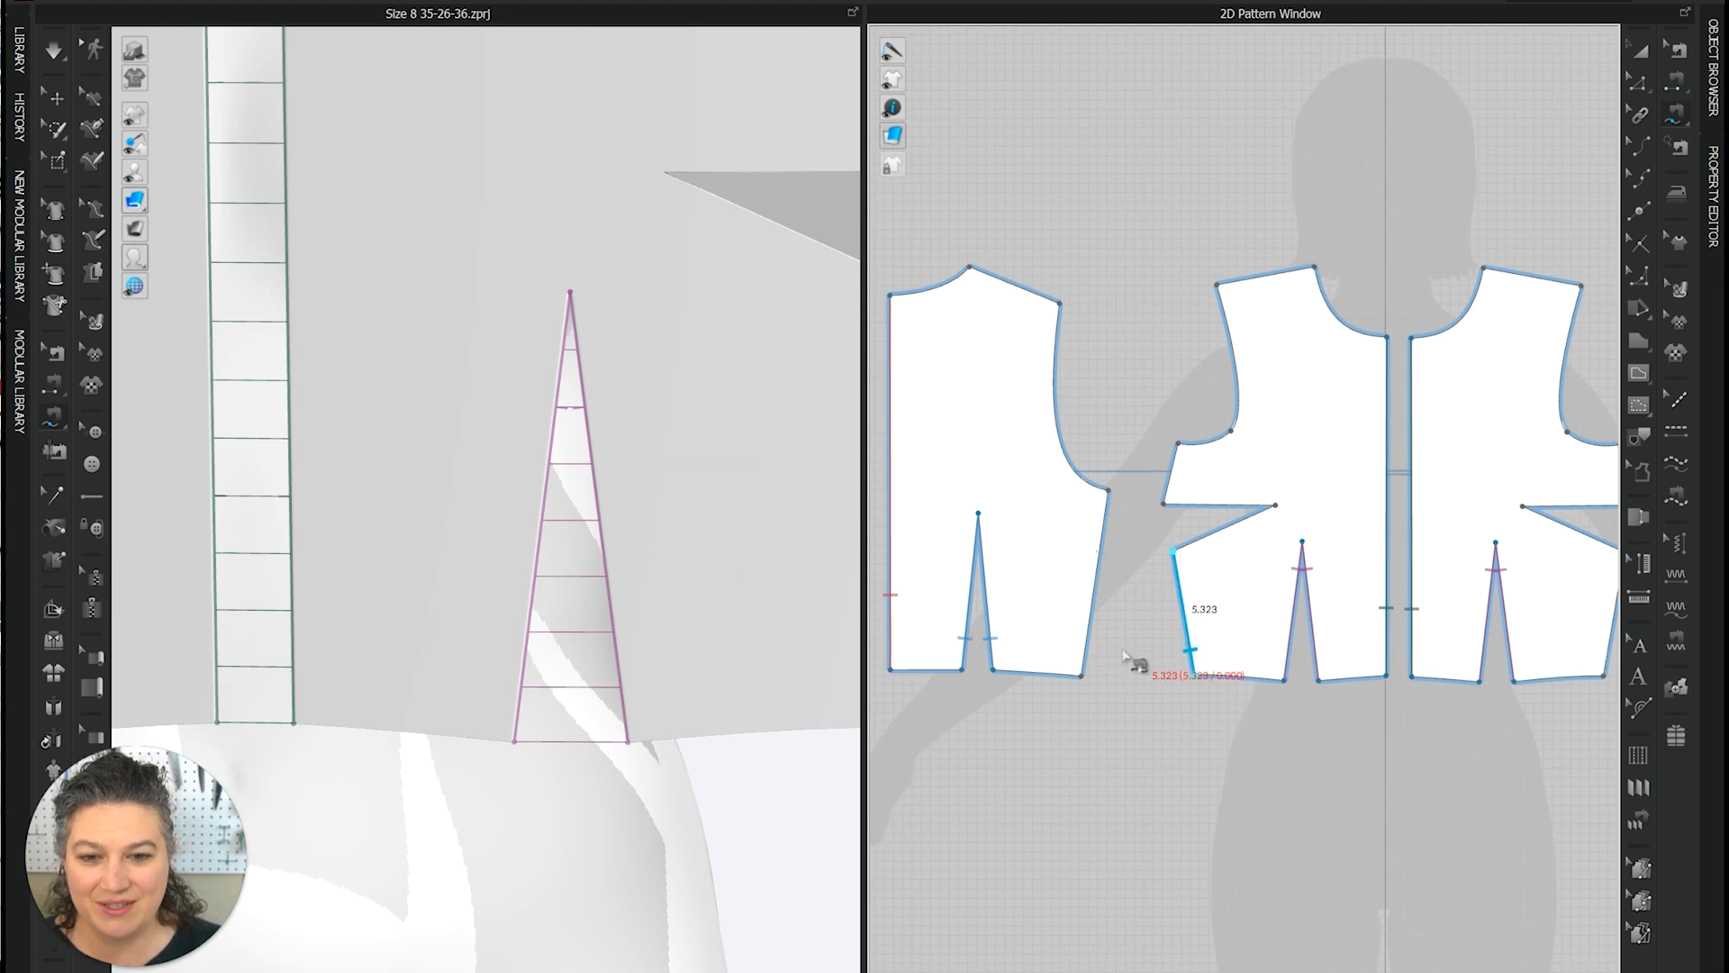
{"action": "left_click", "coordinate": [1083, 676]}
{"action": "left_click", "coordinate": [1100, 553]}
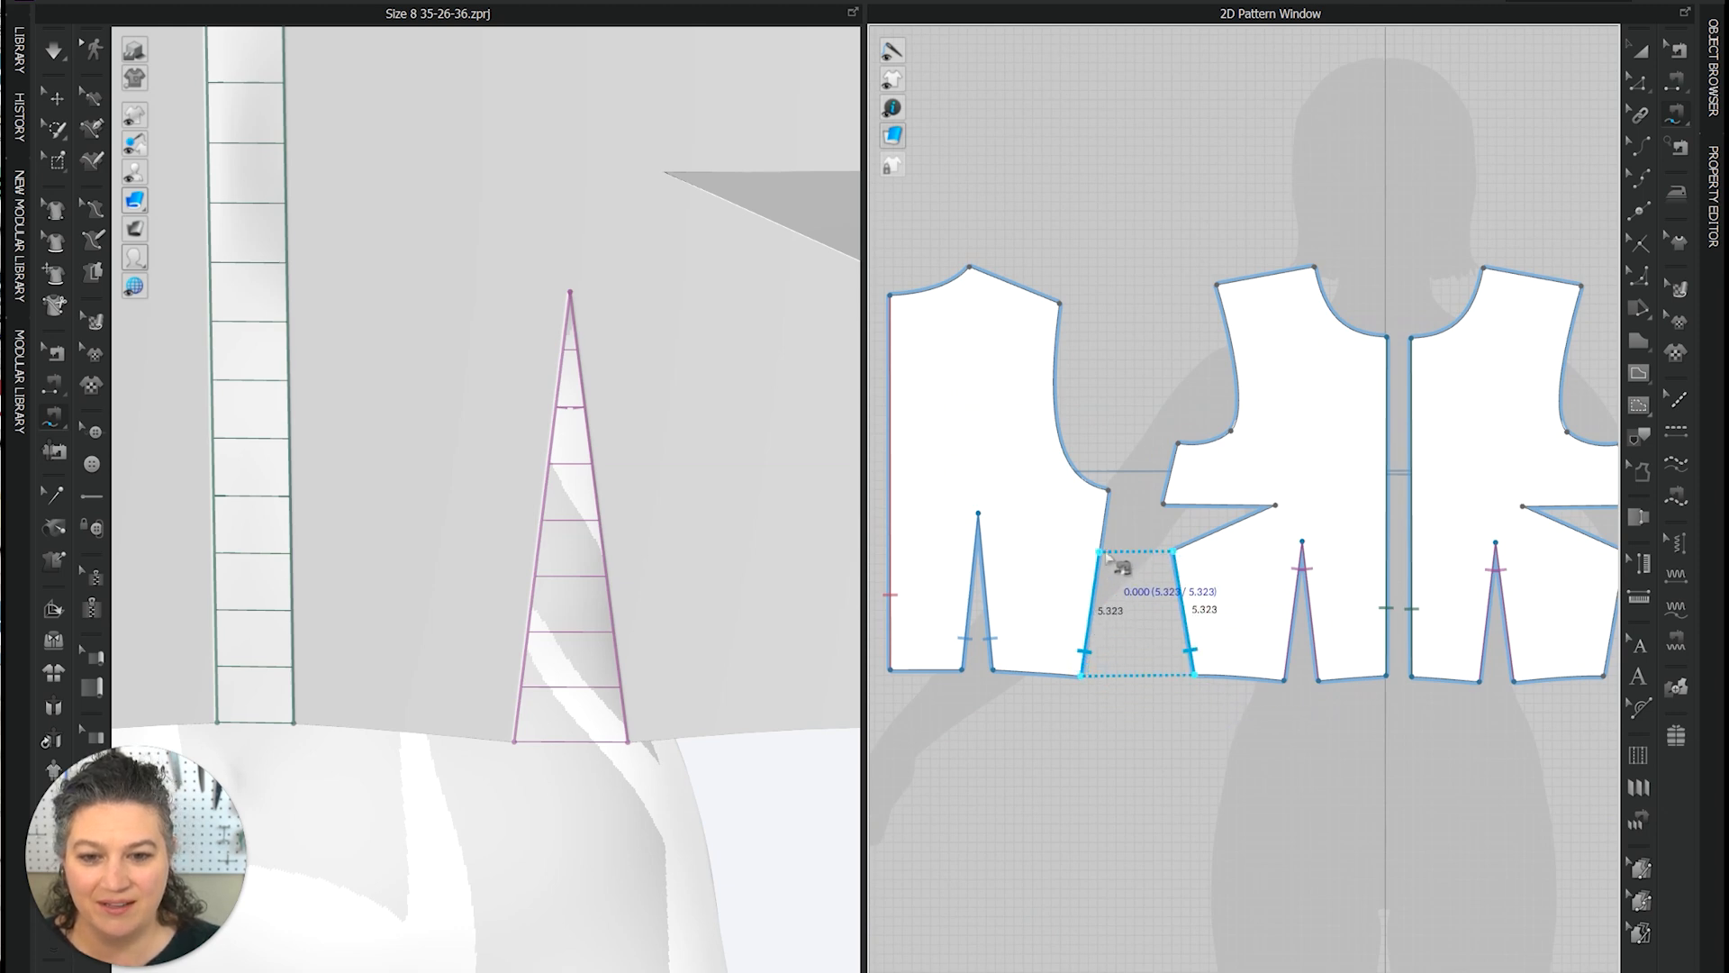
- Free-sew the front side edge above the side dart to the remaining back side edge, up to the underarm
{"action": "left_click", "coordinate": [1164, 504]}
{"action": "left_click", "coordinate": [1178, 443]}
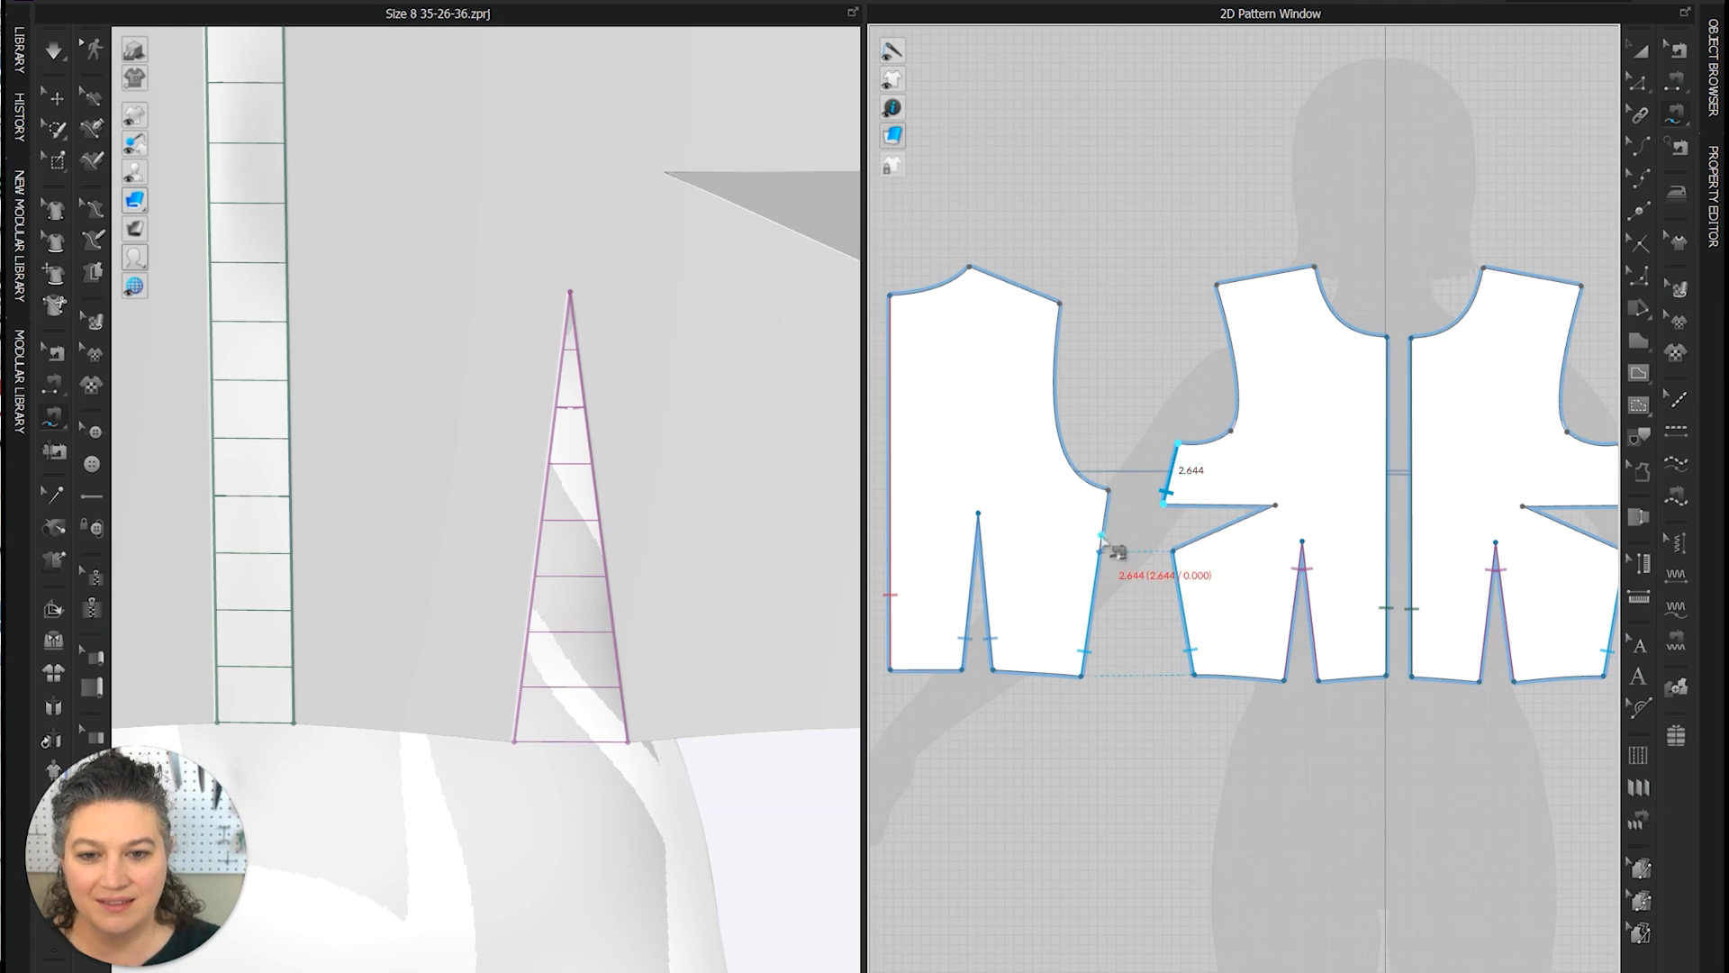
{"action": "left_click", "coordinate": [1122, 504]}
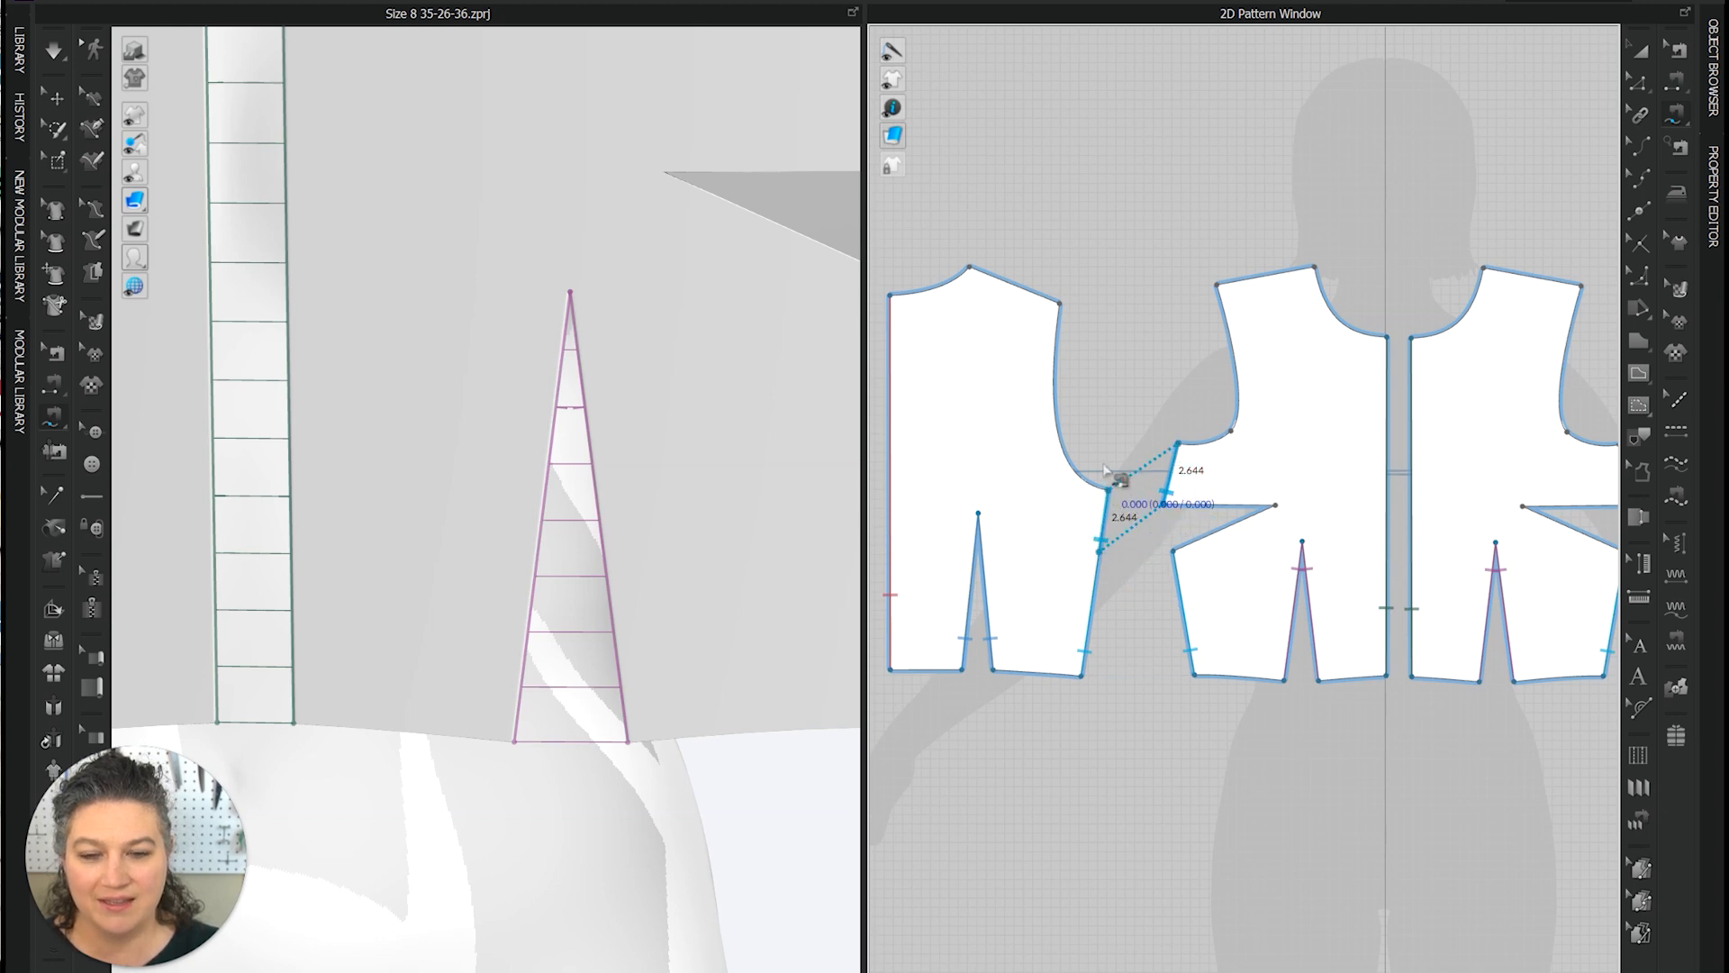
- Try free-sewing the back shoulder from neck to armhole onto the front shoulder from armhole to neck, and undo the crossed seam
{"action": "scroll", "coordinate": [1106, 470], "scroll_direction": "up", "scroll_amount": 5}
{"action": "left_click", "coordinate": [968, 421]}
{"action": "left_click", "coordinate": [1101, 474]}
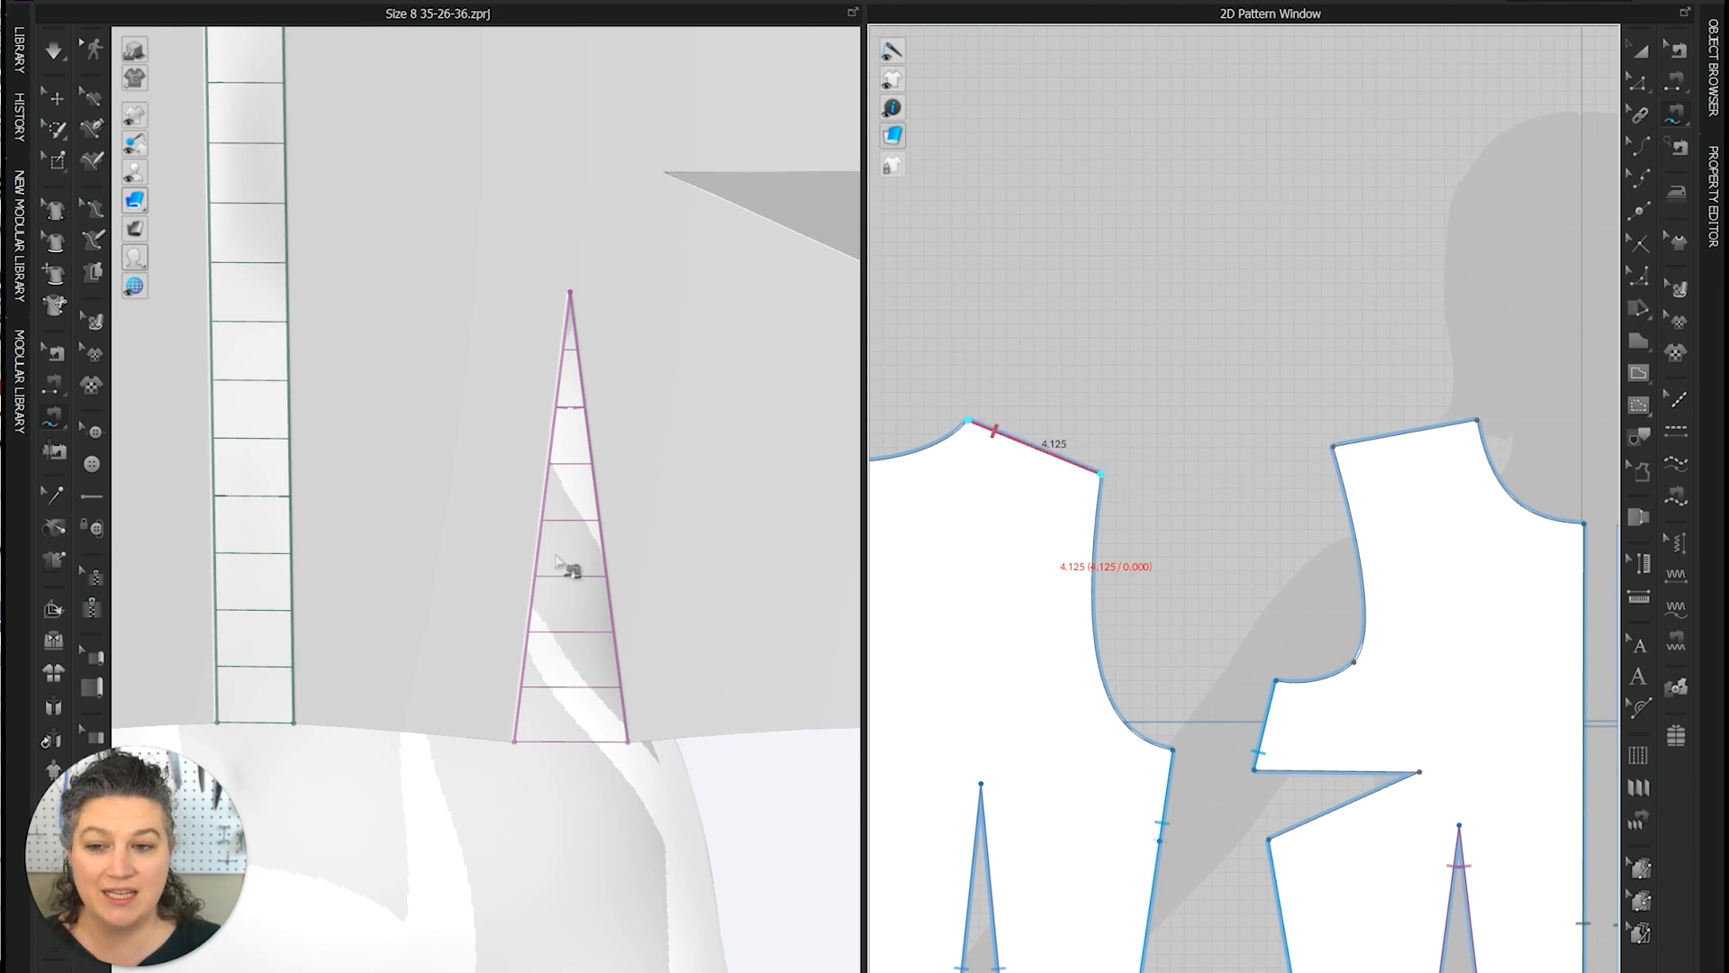
{"action": "scroll", "coordinate": [610, 444], "scroll_direction": "down", "scroll_amount": 8}
{"action": "right_click_drag", "start_coordinate": [667, 479], "coordinate": [772, 577]}
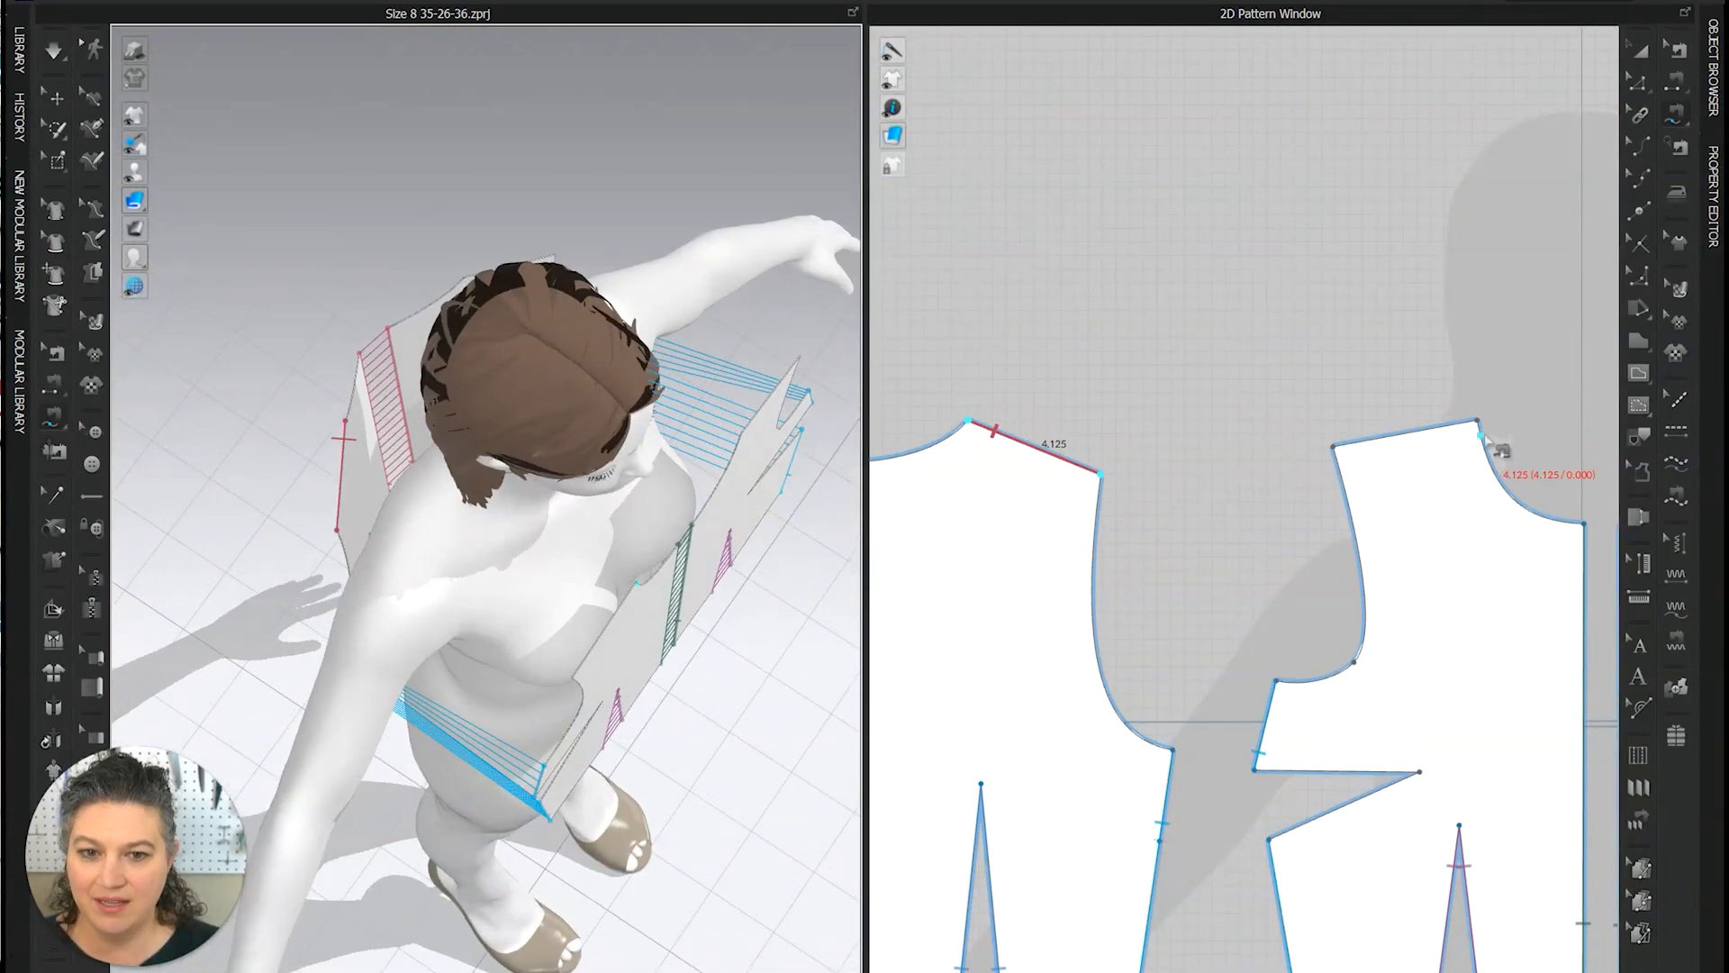
{"action": "left_click", "coordinate": [976, 419]}
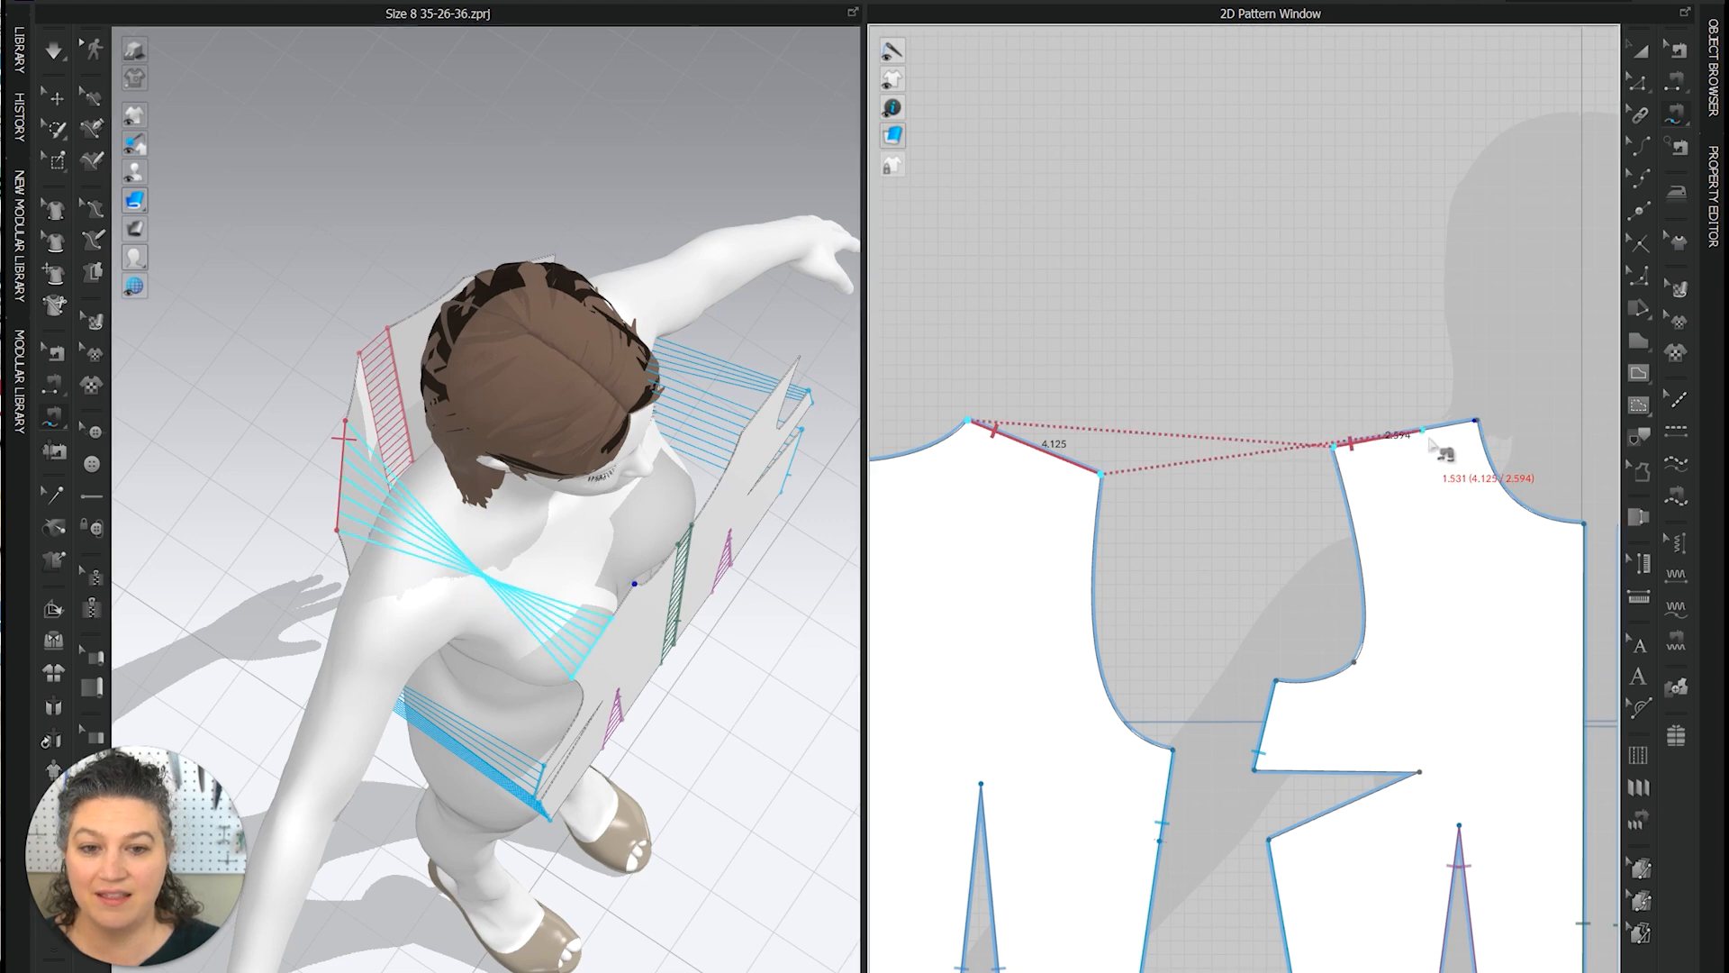
{"action": "left_click", "coordinate": [1484, 431]}
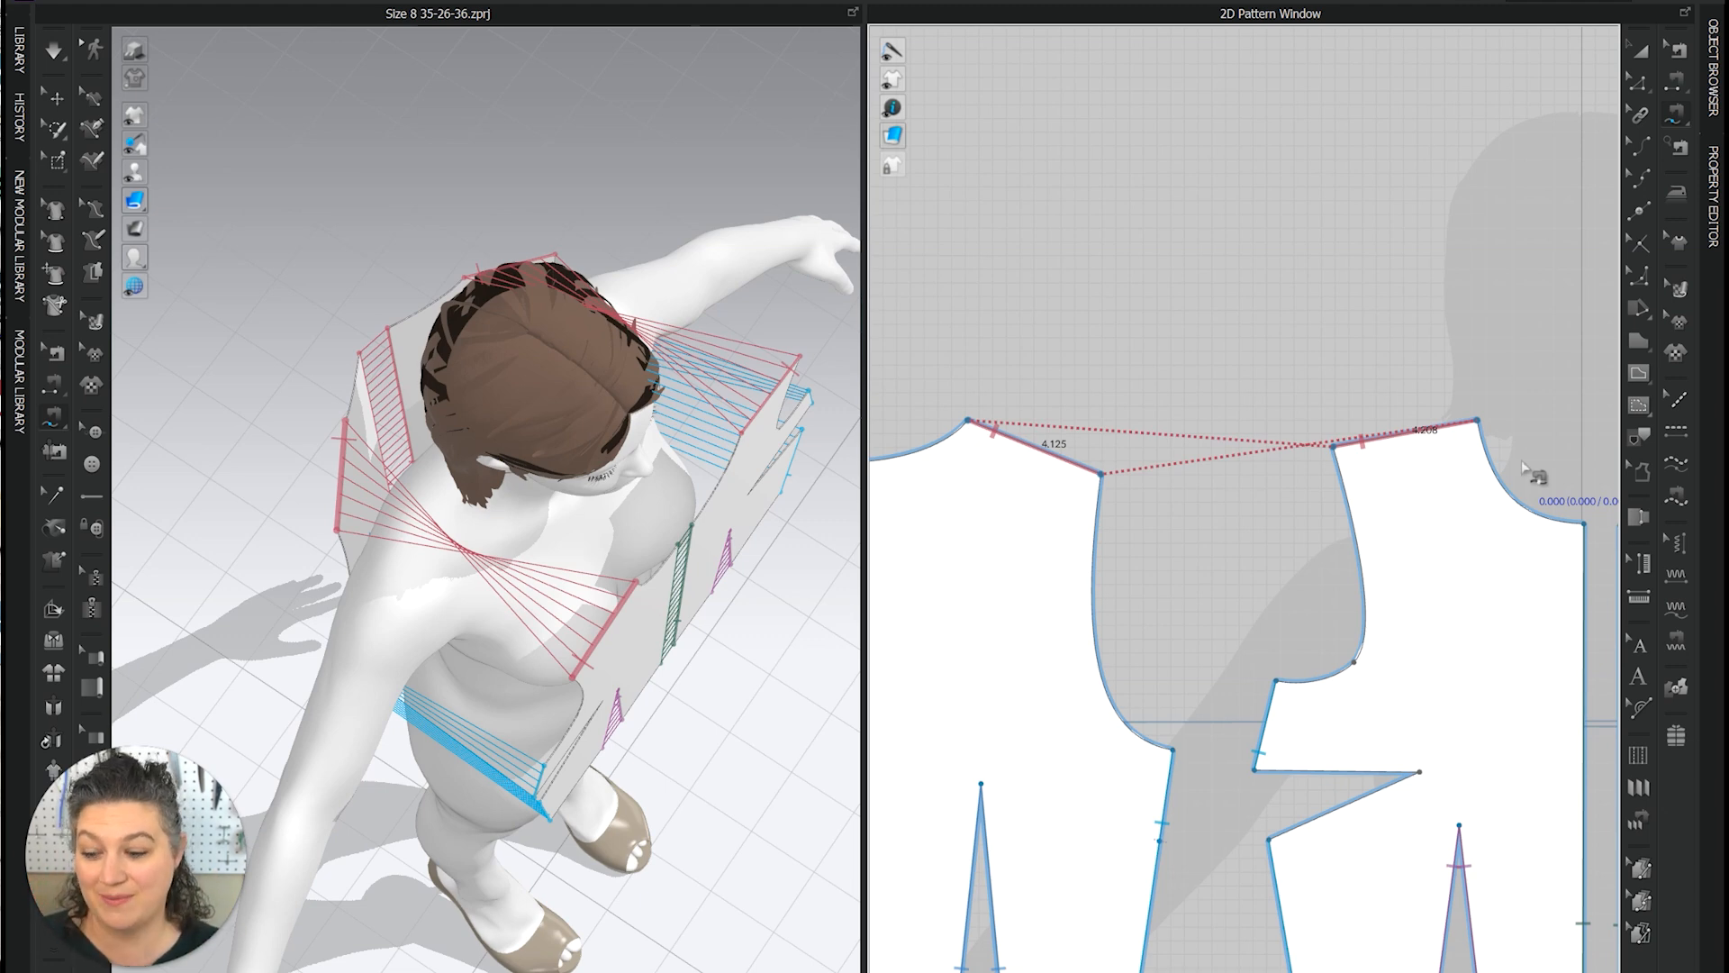
{"action": "key", "text": "ctrl+z"}
- Free-sew the back shoulder edge to the front shoulder edge, both from the neck point to the armhole
{"action": "left_click", "coordinate": [969, 420]}
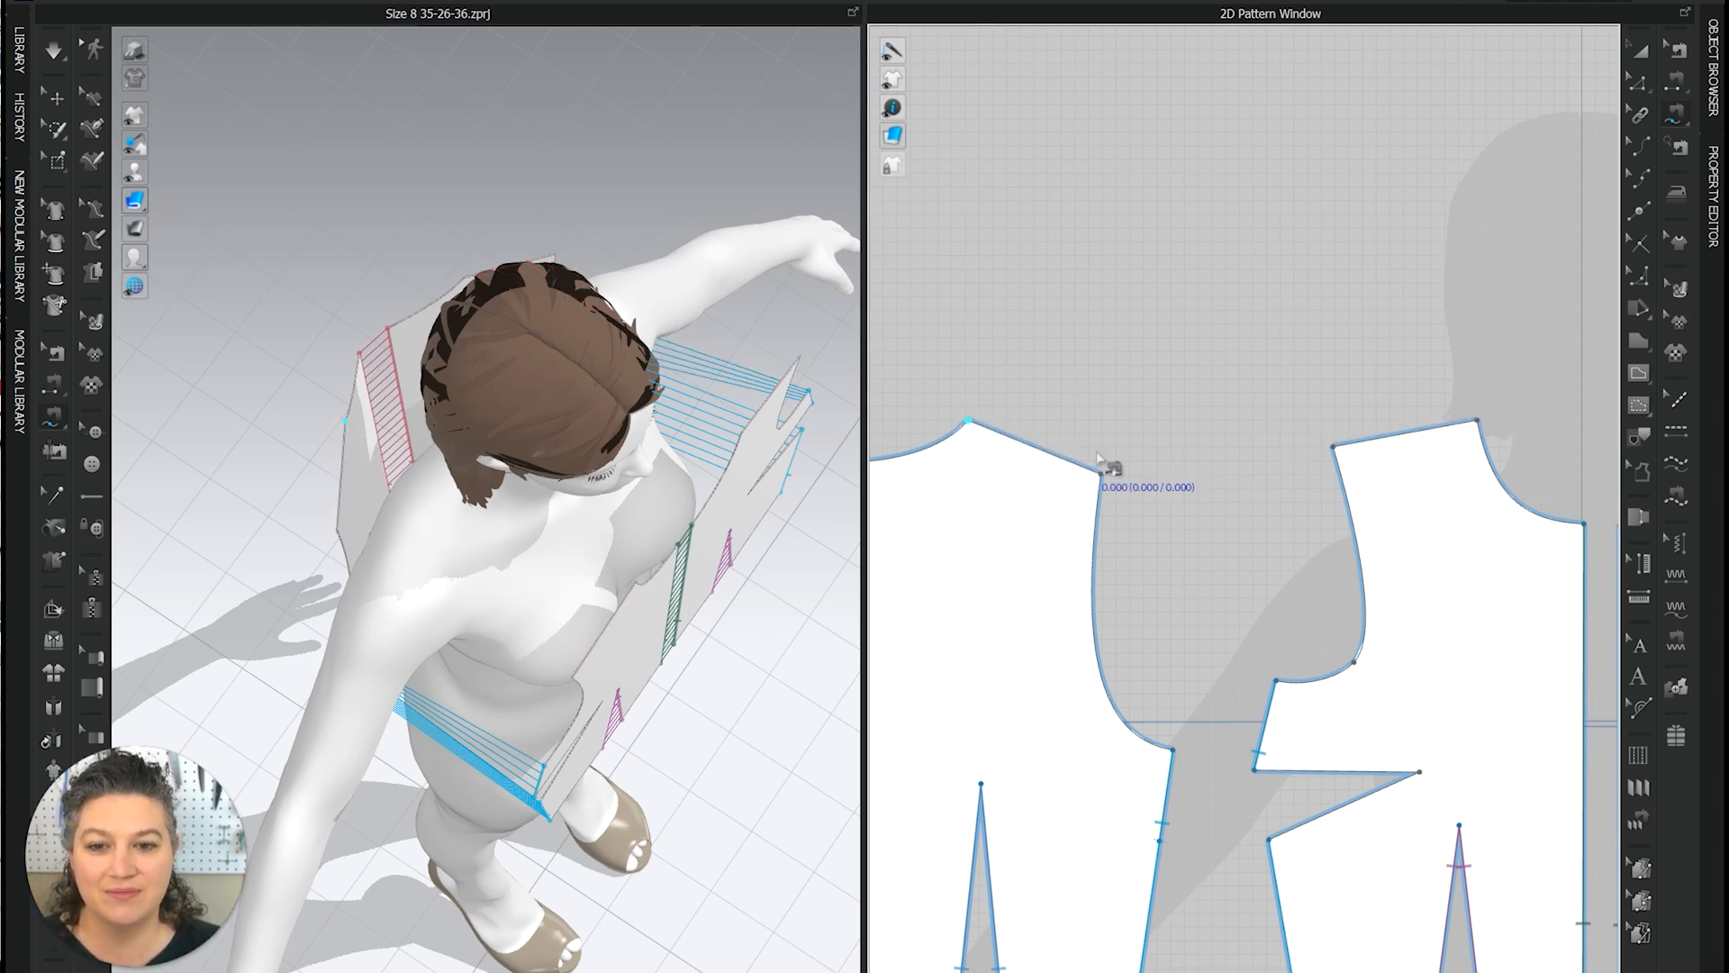
{"action": "left_click", "coordinate": [1105, 474]}
{"action": "left_click", "coordinate": [1477, 421]}
{"action": "left_click", "coordinate": [1347, 448]}
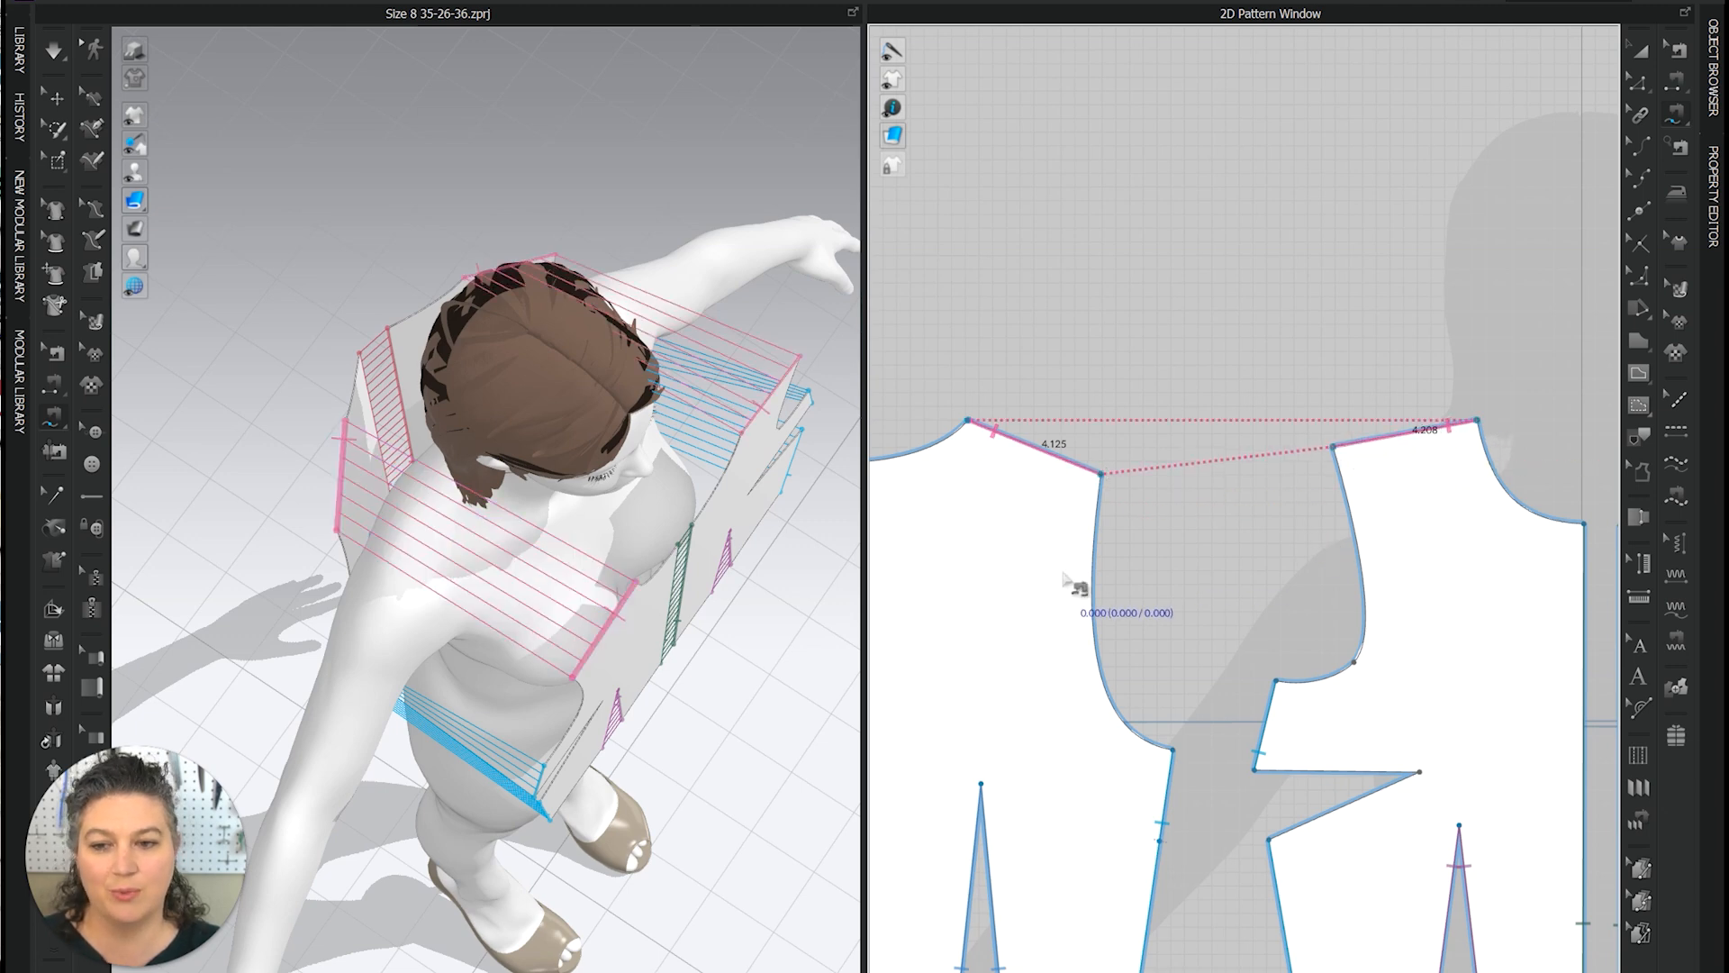
- Sew the two legs of the front side dart together with Segment Sewing, matching their direction
{"action": "right_click_drag", "start_coordinate": [662, 668], "coordinate": [565, 549]}
{"action": "right_click_drag", "start_coordinate": [1235, 708], "coordinate": [1179, 637]}
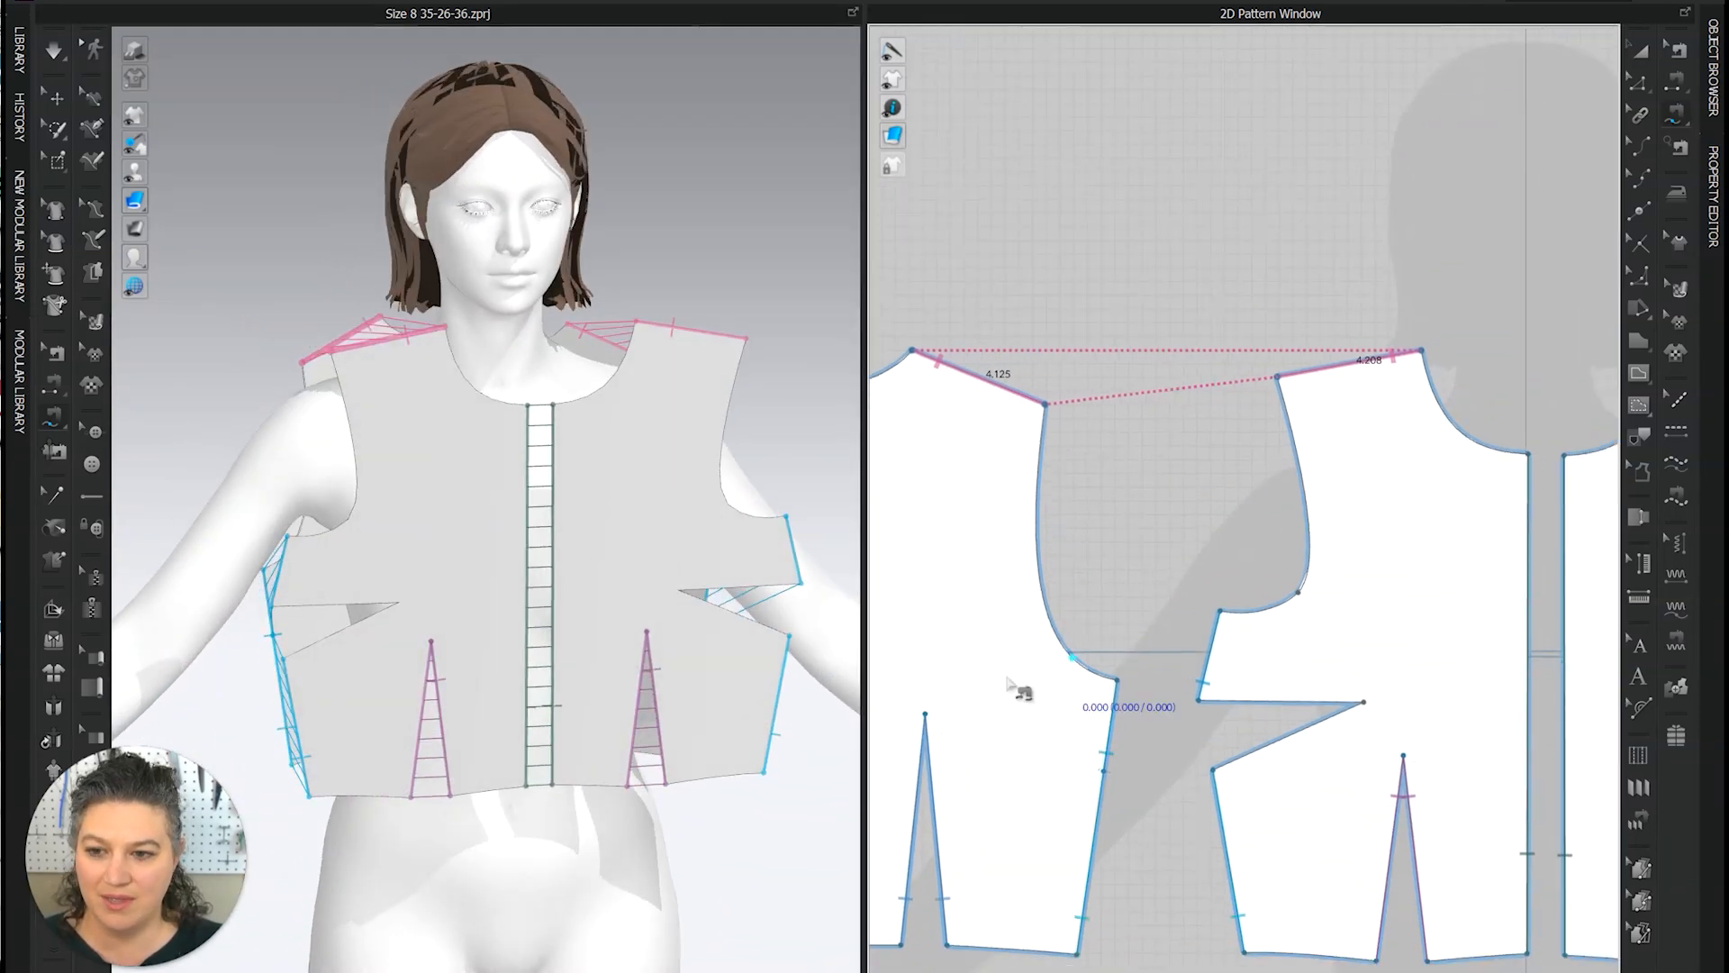
{"action": "left_click", "coordinate": [1675, 81]}
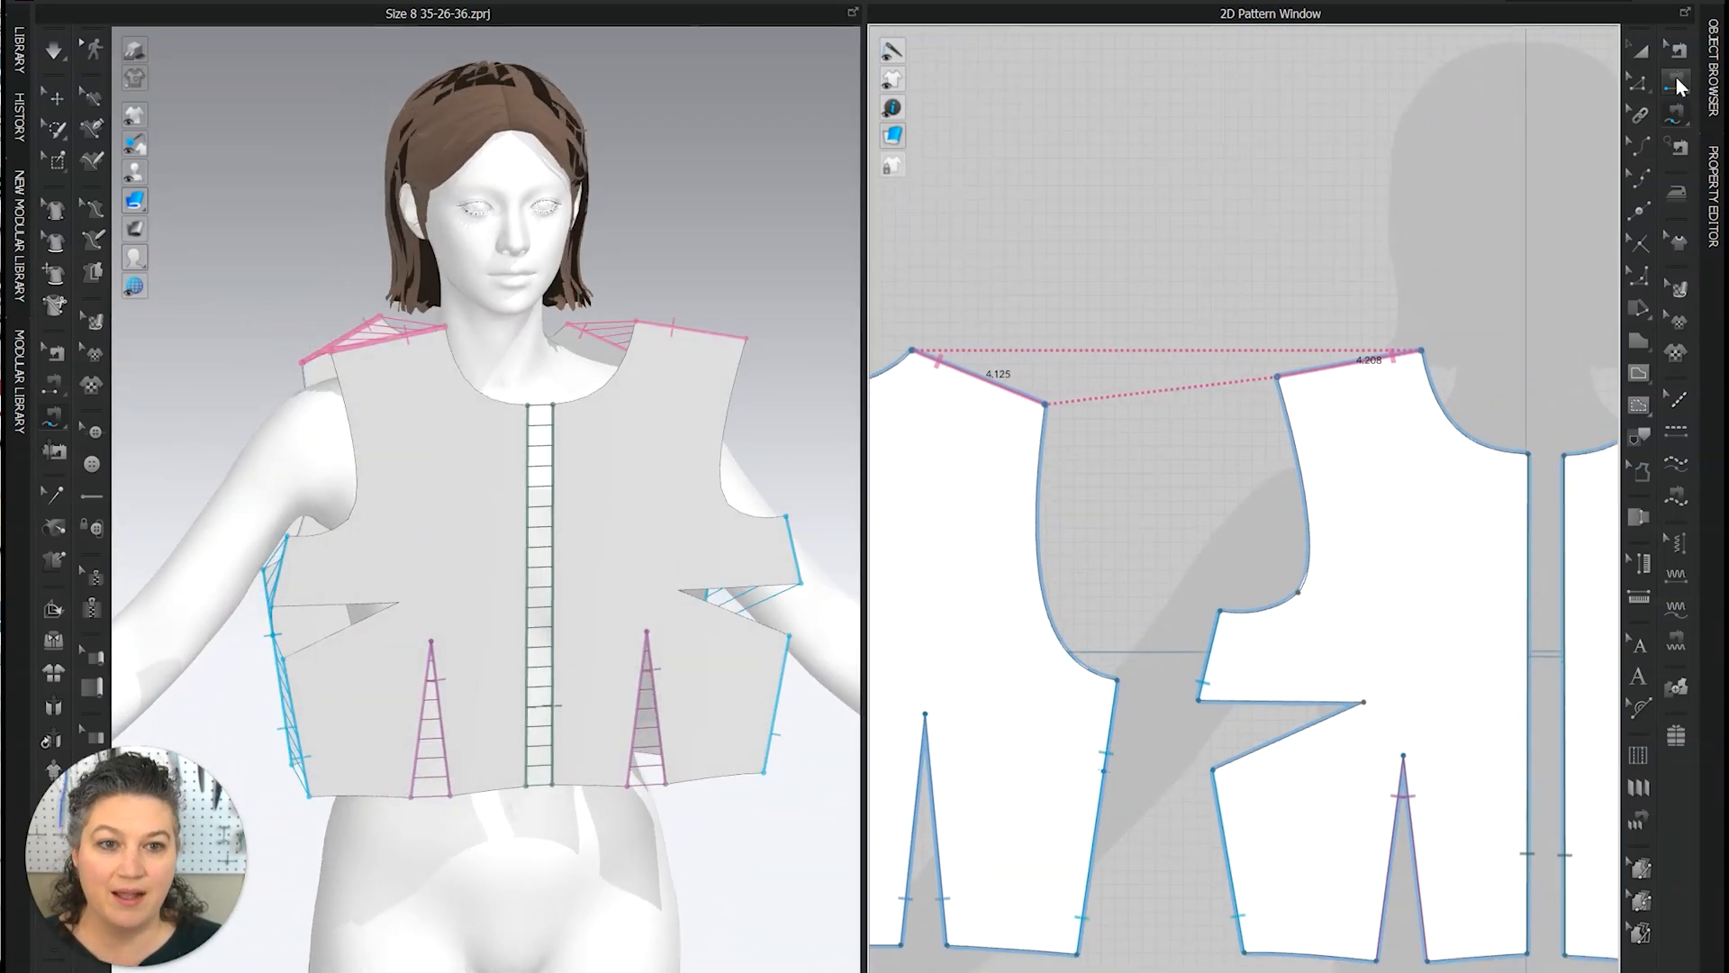
{"action": "left_click", "coordinate": [1273, 700]}
{"action": "left_click", "coordinate": [1330, 716]}
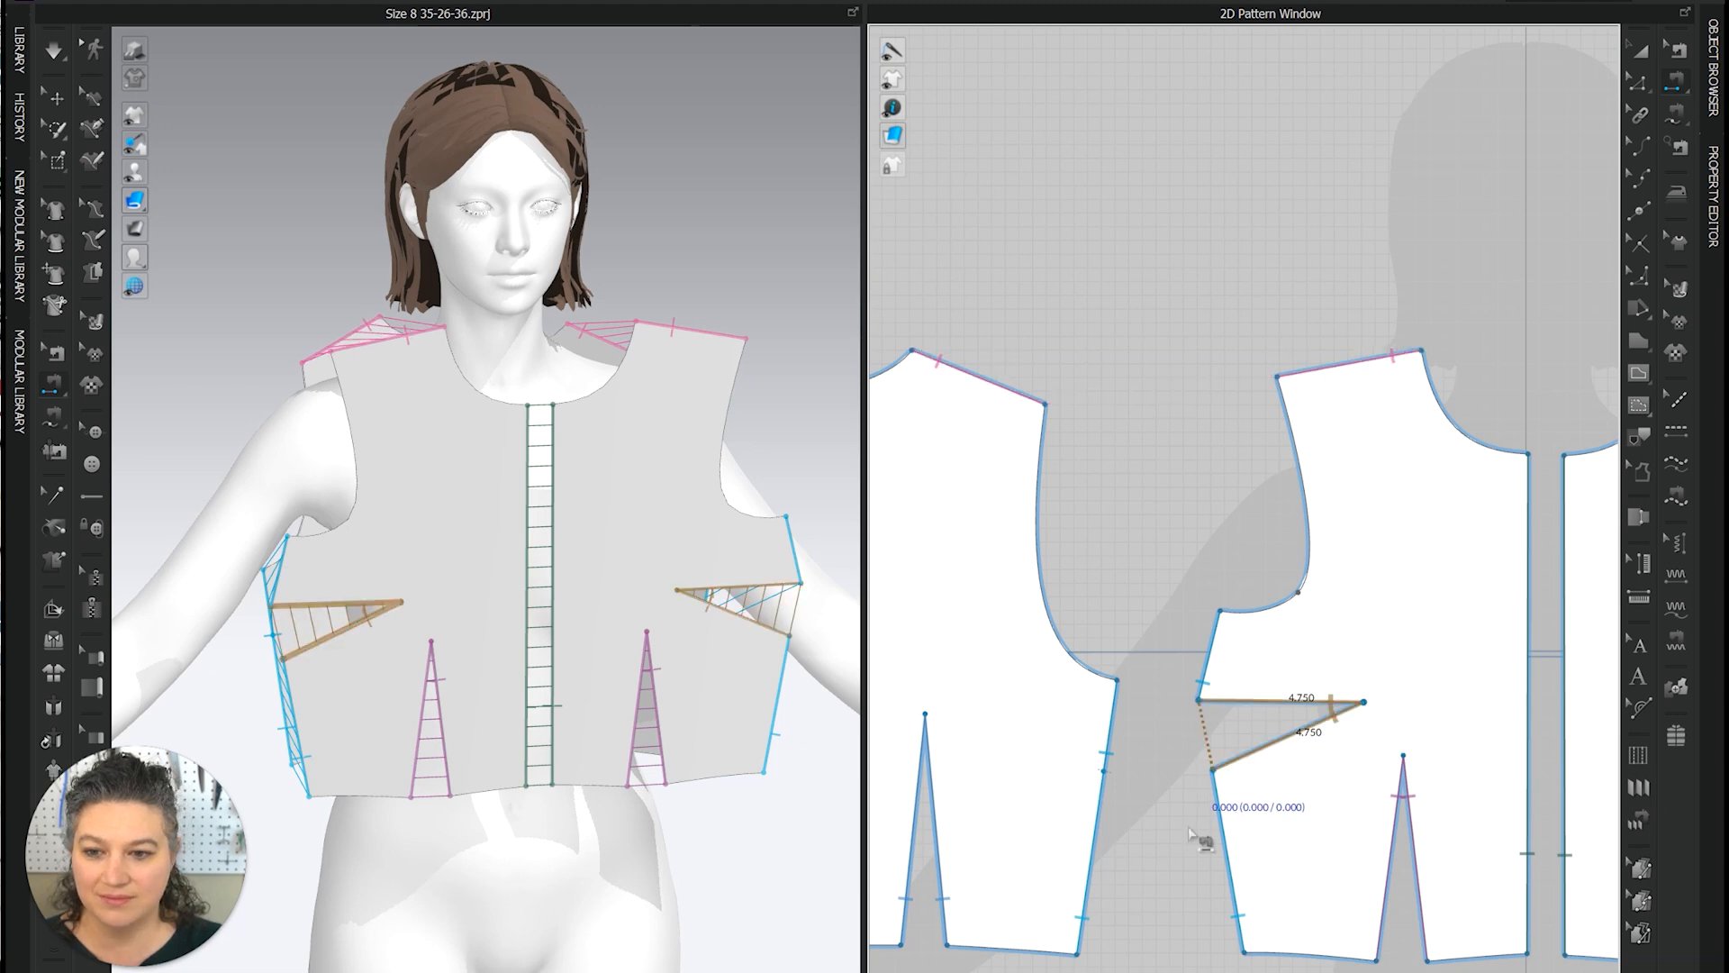
- Check the seam connections around the avatar and run the simulation to drape the sewn bodice
{"action": "right_click_drag", "start_coordinate": [370, 706], "coordinate": [427, 726]}
{"action": "middle_click_drag", "start_coordinate": [427, 726], "coordinate": [523, 767]}
{"action": "right_click_drag", "start_coordinate": [533, 694], "coordinate": [450, 674]}
{"action": "right_click_drag", "start_coordinate": [649, 698], "coordinate": [609, 706]}
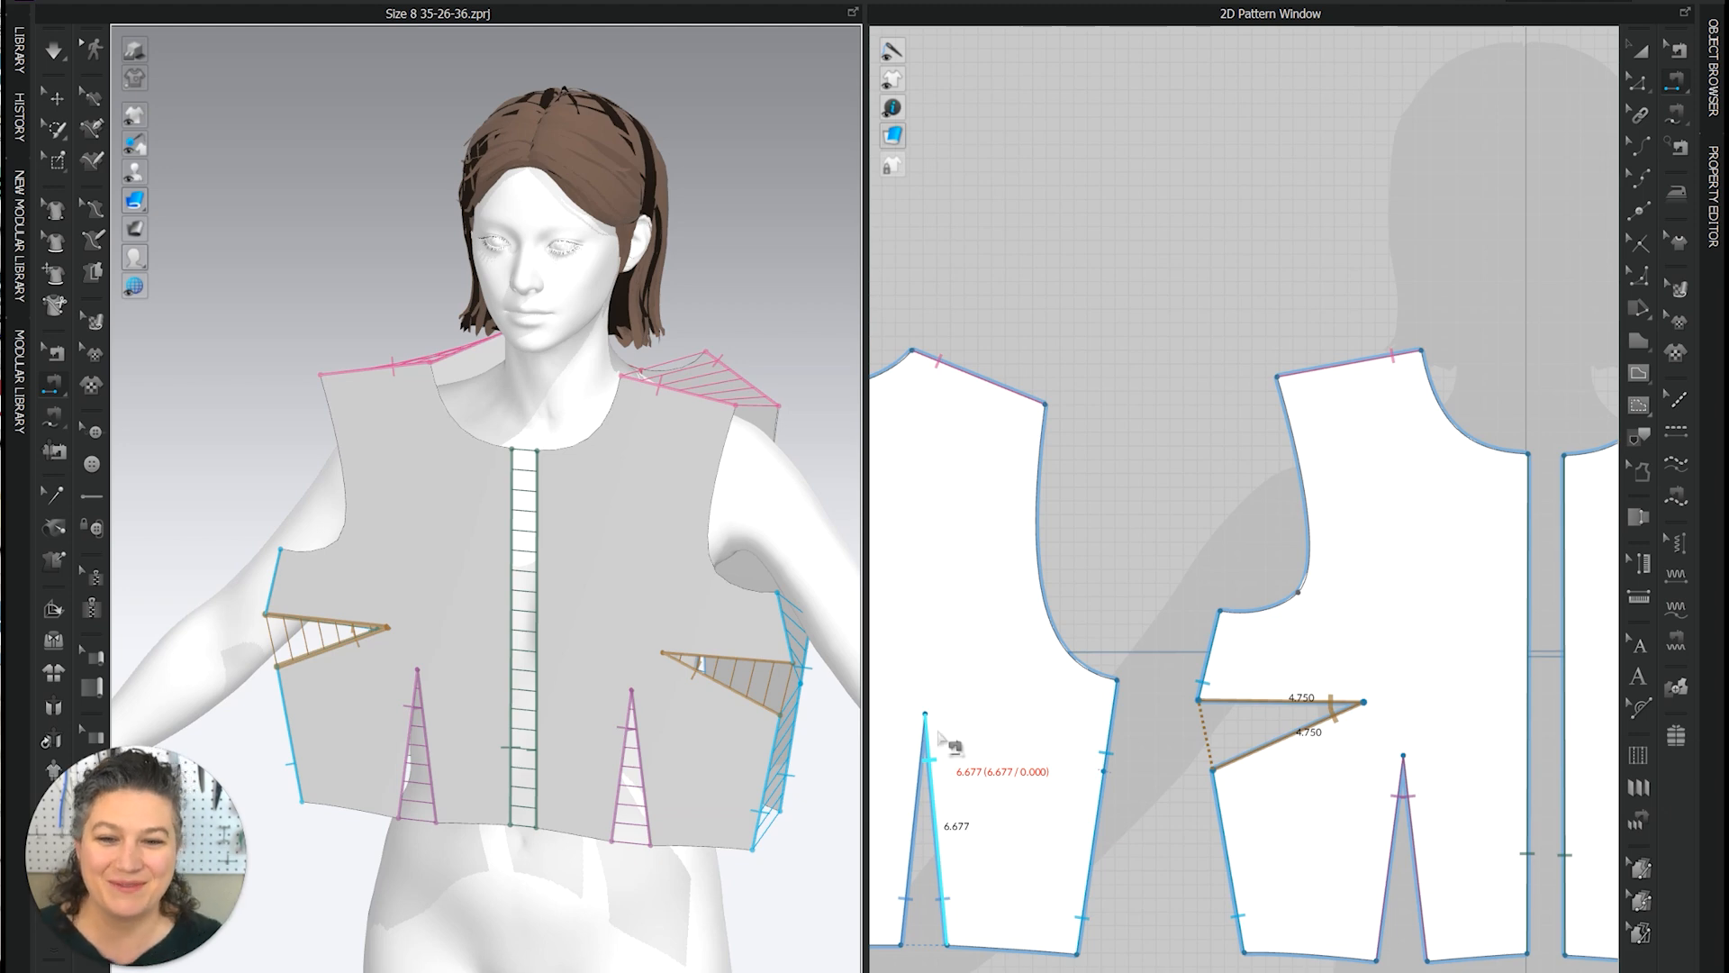
{"action": "key", "text": "space"}
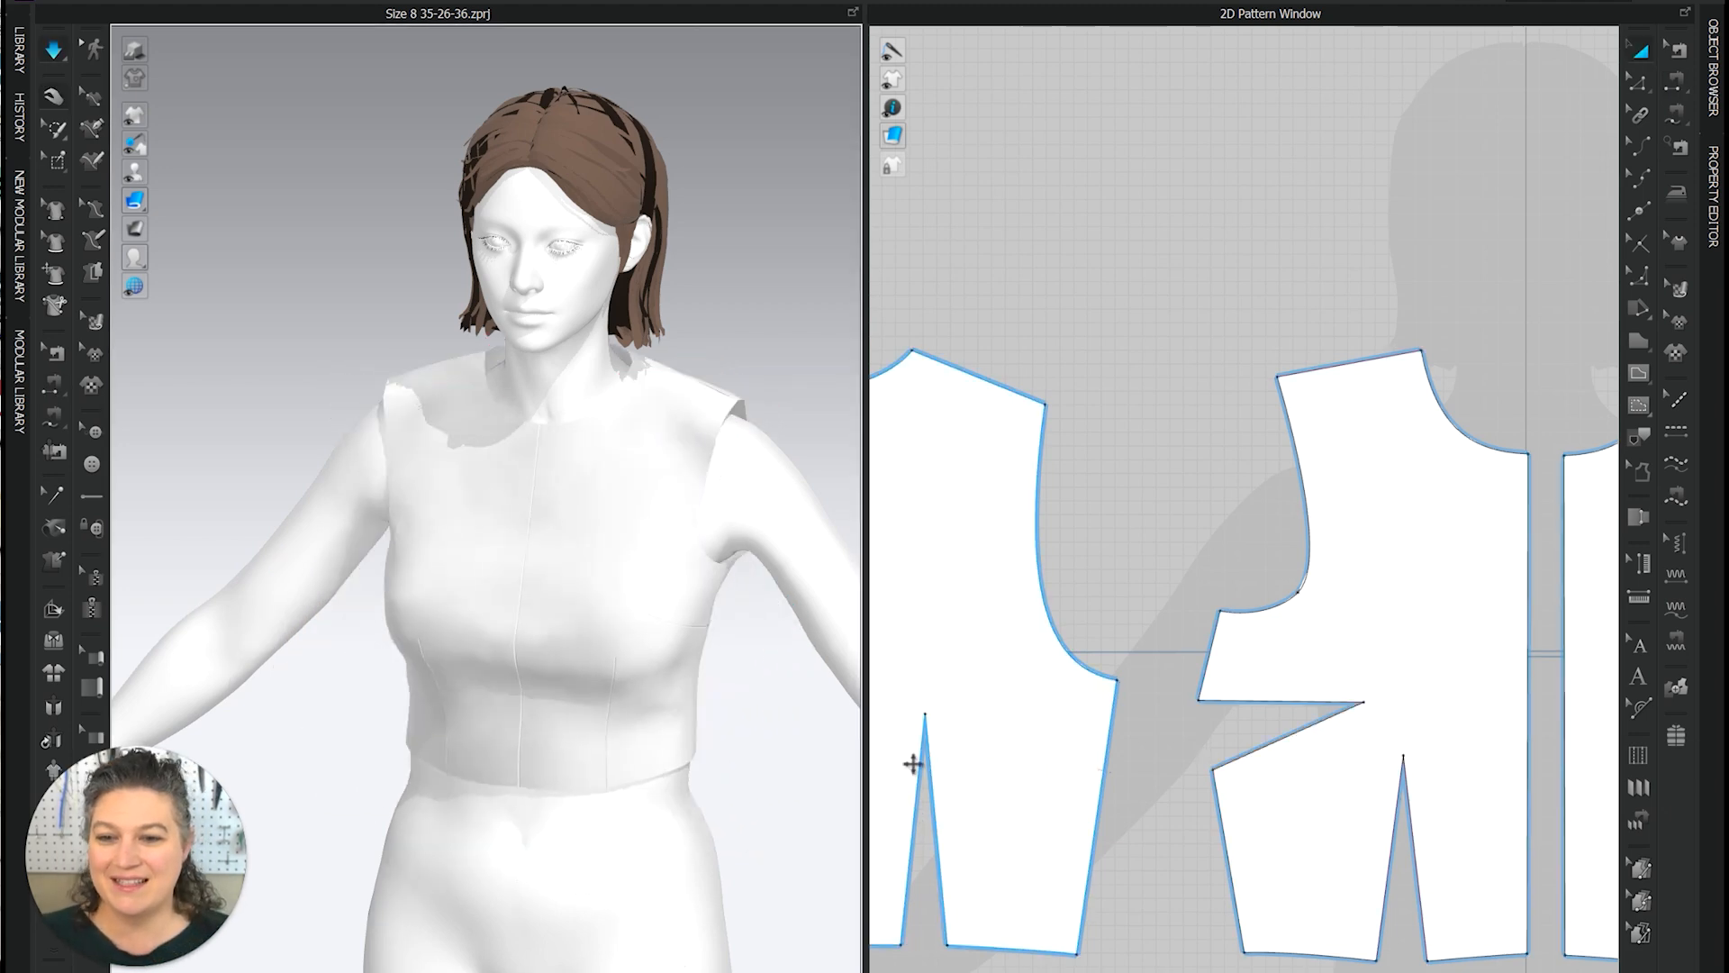
- Examine the fit of the simulated bodice around the avatar, including its hem, side seams, back and front darts
{"action": "left_click", "coordinate": [416, 797]}
{"action": "left_click", "coordinate": [549, 793]}
{"action": "right_click_drag", "start_coordinate": [547, 786], "coordinate": [779, 782]}
{"action": "right_click_drag", "start_coordinate": [657, 833], "coordinate": [515, 682]}
{"action": "left_click", "coordinate": [720, 721]}
{"action": "left_click", "coordinate": [716, 695]}
{"action": "left_click", "coordinate": [806, 698]}
{"action": "left_click", "coordinate": [808, 698]}
{"action": "right_click_drag", "start_coordinate": [785, 699], "coordinate": [374, 733]}
{"action": "right_click_drag", "start_coordinate": [663, 696], "coordinate": [610, 695]}
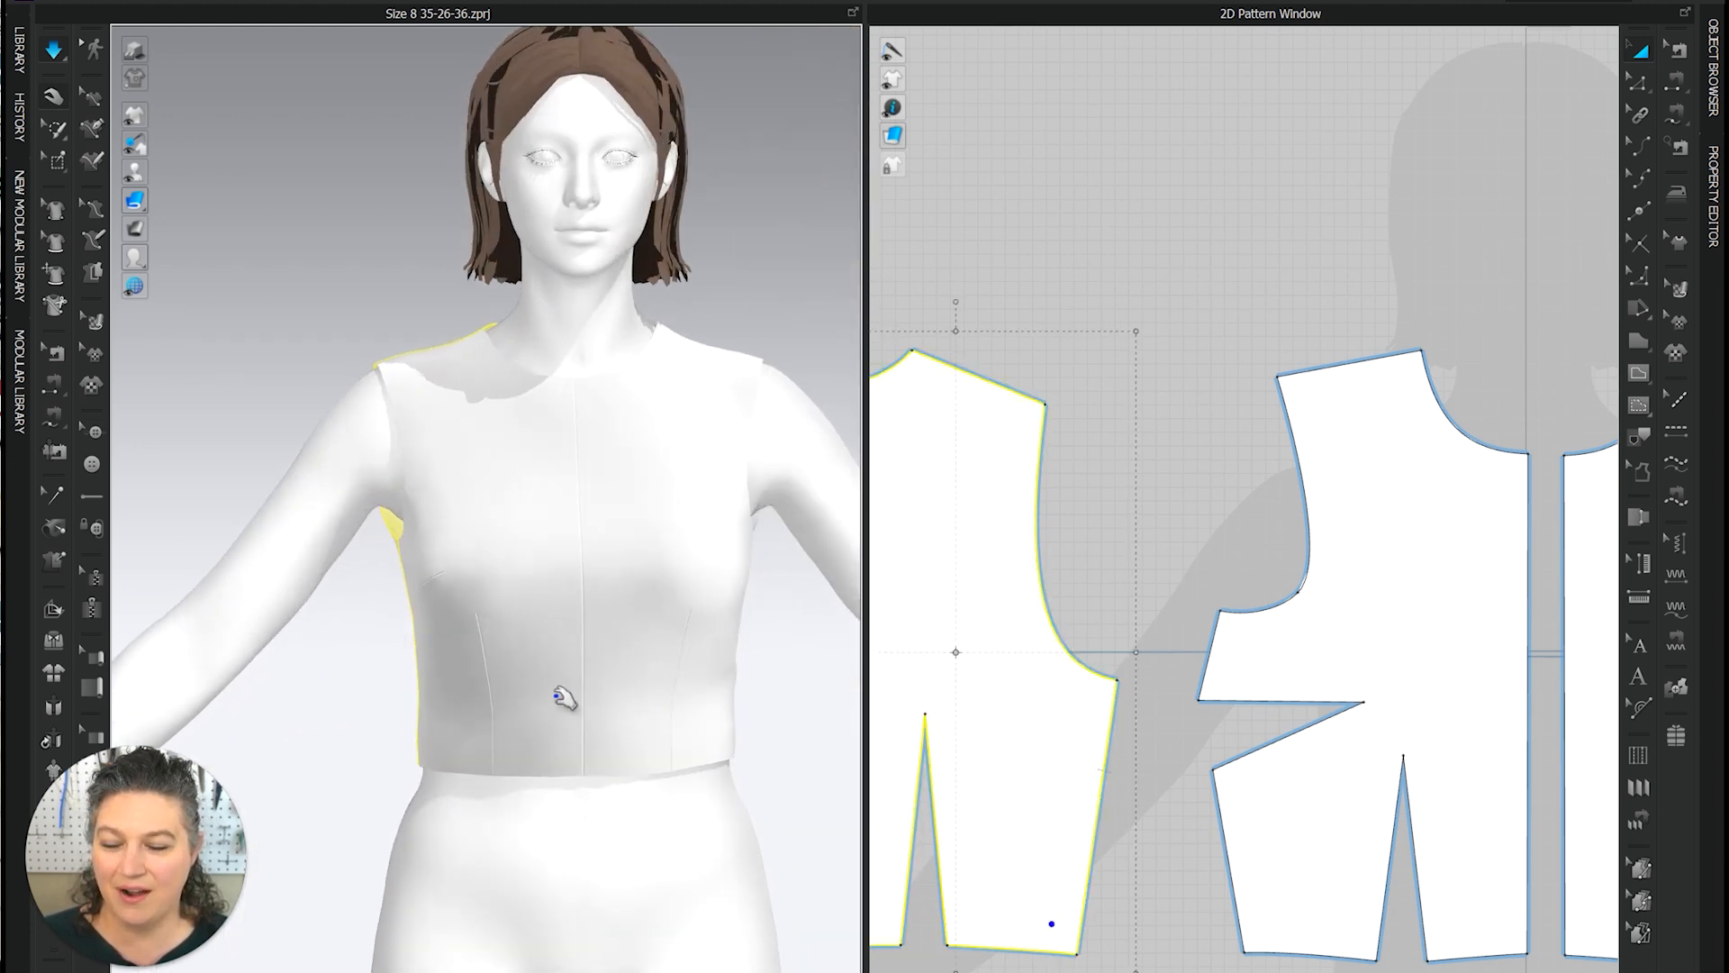
- Return to Segment Sewing and examine the seam lines on the draped bodice and across all four pattern pieces
{"action": "key", "text": "b"}
{"action": "right_click_drag", "start_coordinate": [583, 813], "coordinate": [684, 821]}
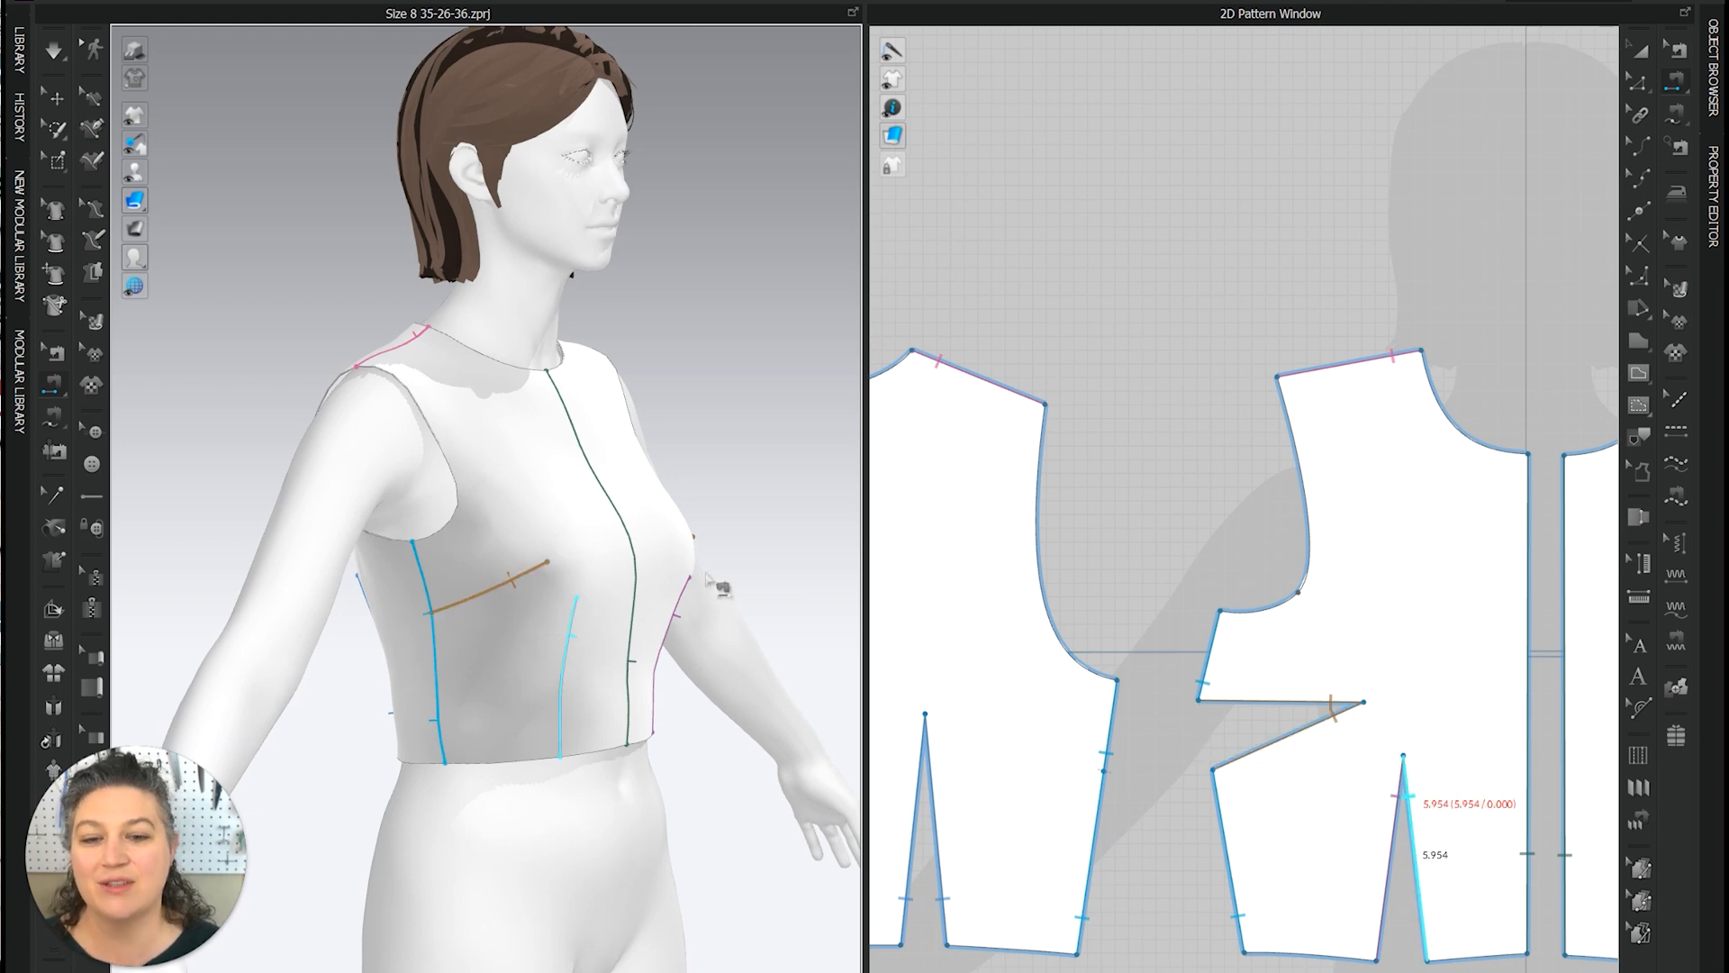
{"action": "scroll", "coordinate": [1358, 579], "scroll_direction": "down", "scroll_amount": 8}
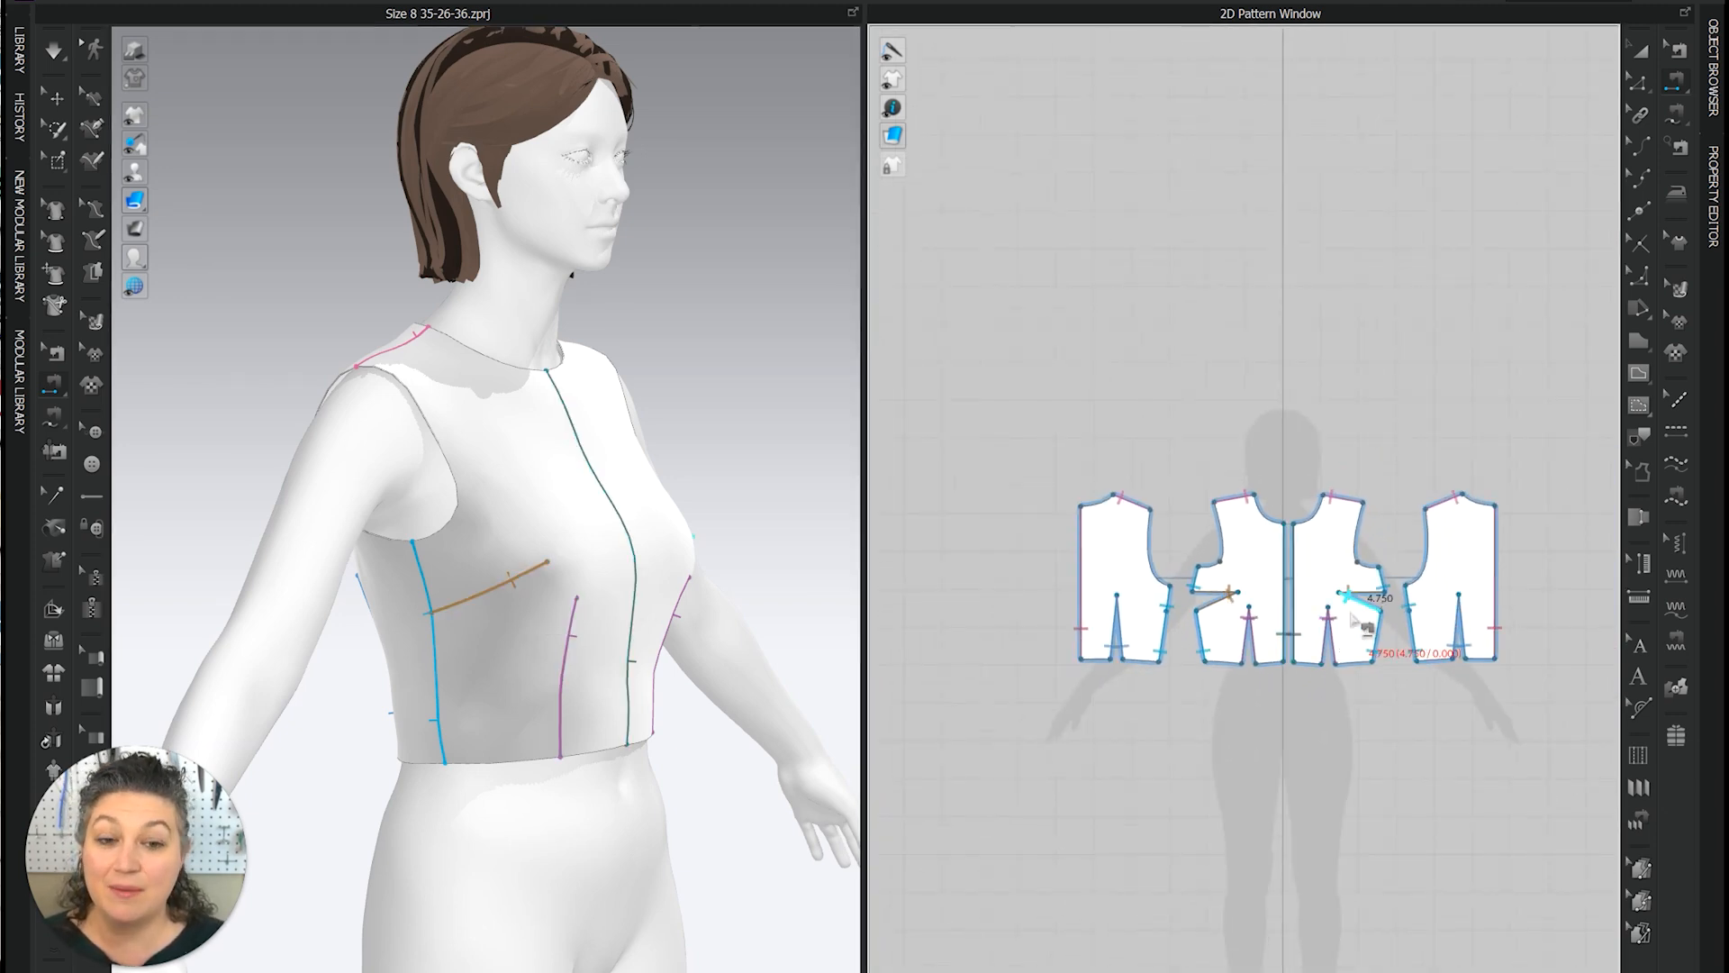
{"action": "scroll", "coordinate": [1352, 614], "scroll_direction": "up", "scroll_amount": 4}
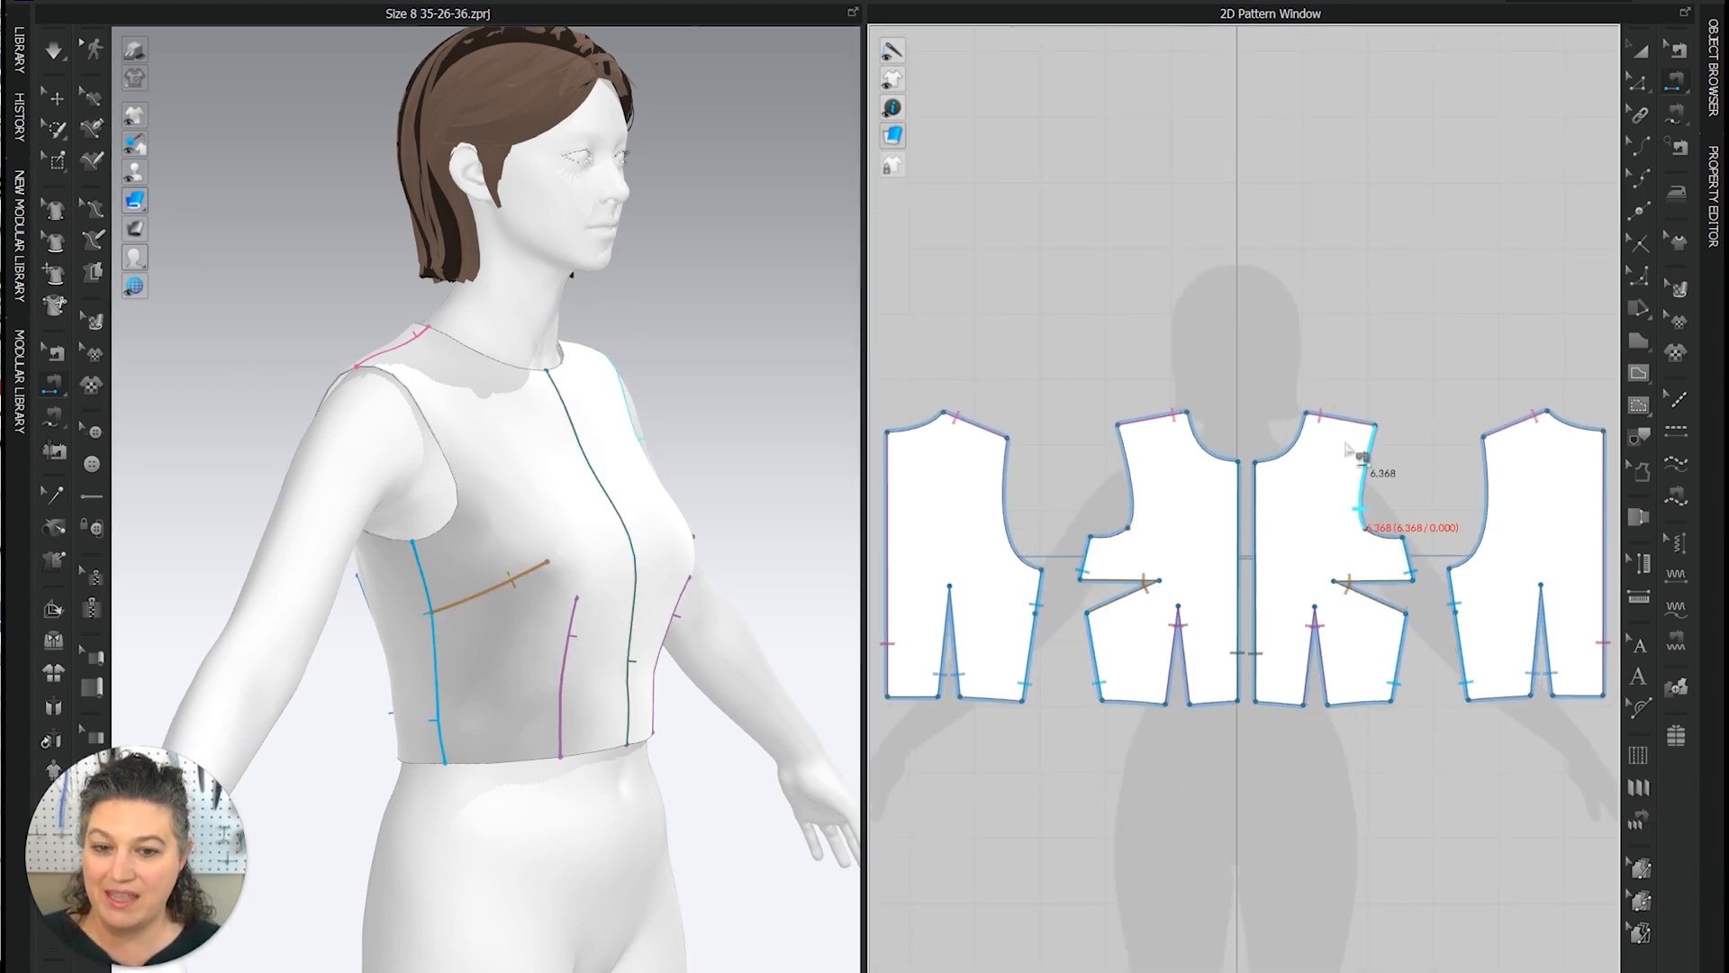